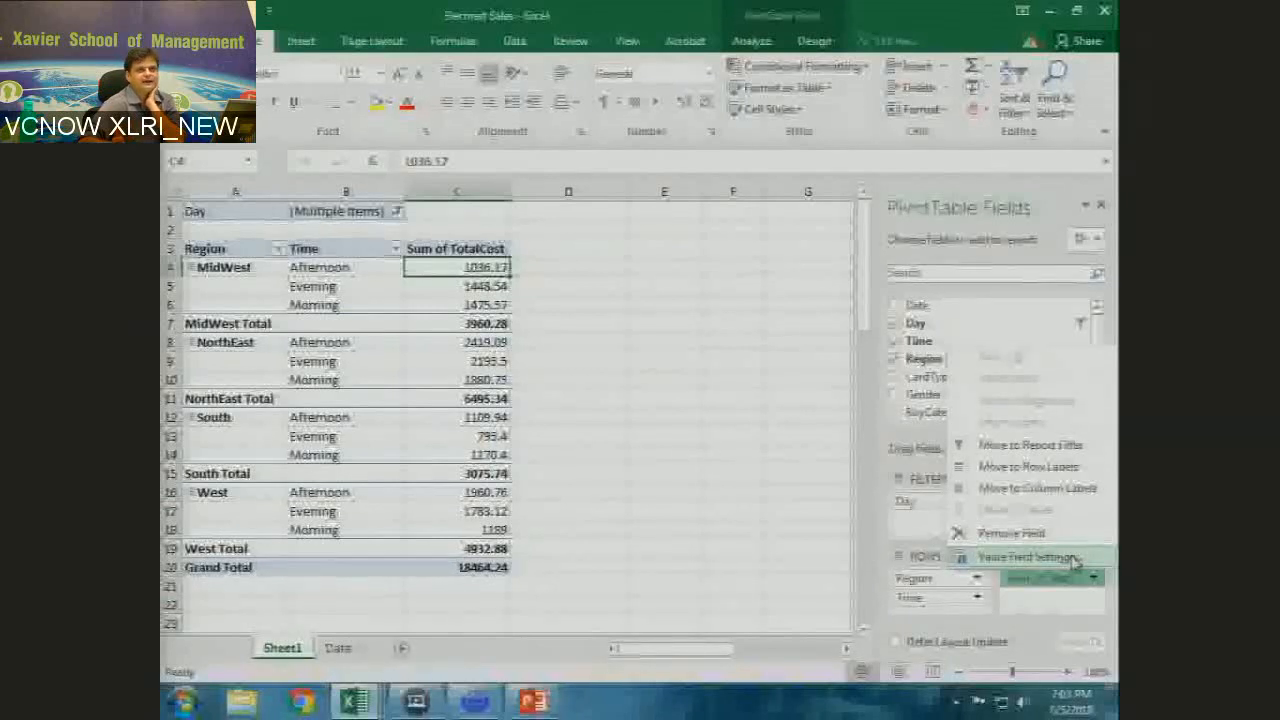
Summarize the pivot table's TotalCost values by Average instead of Sum.
left_click(1073, 562)
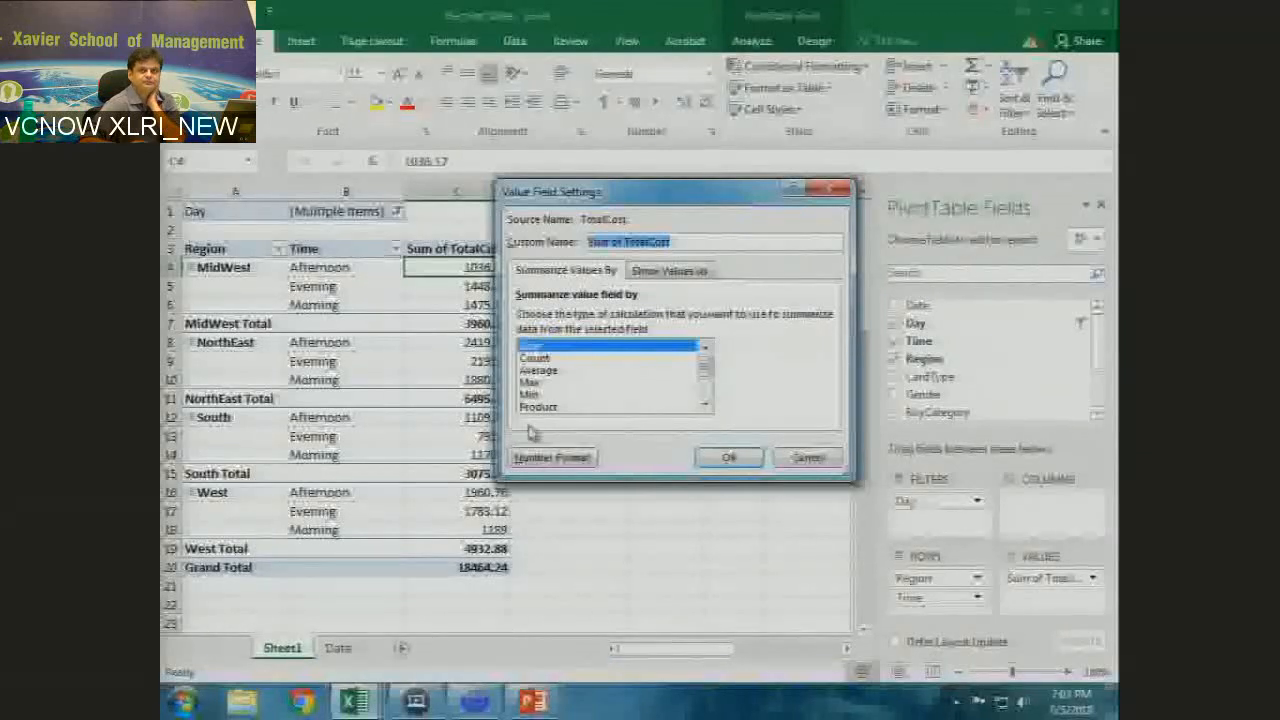
left_click(549, 372)
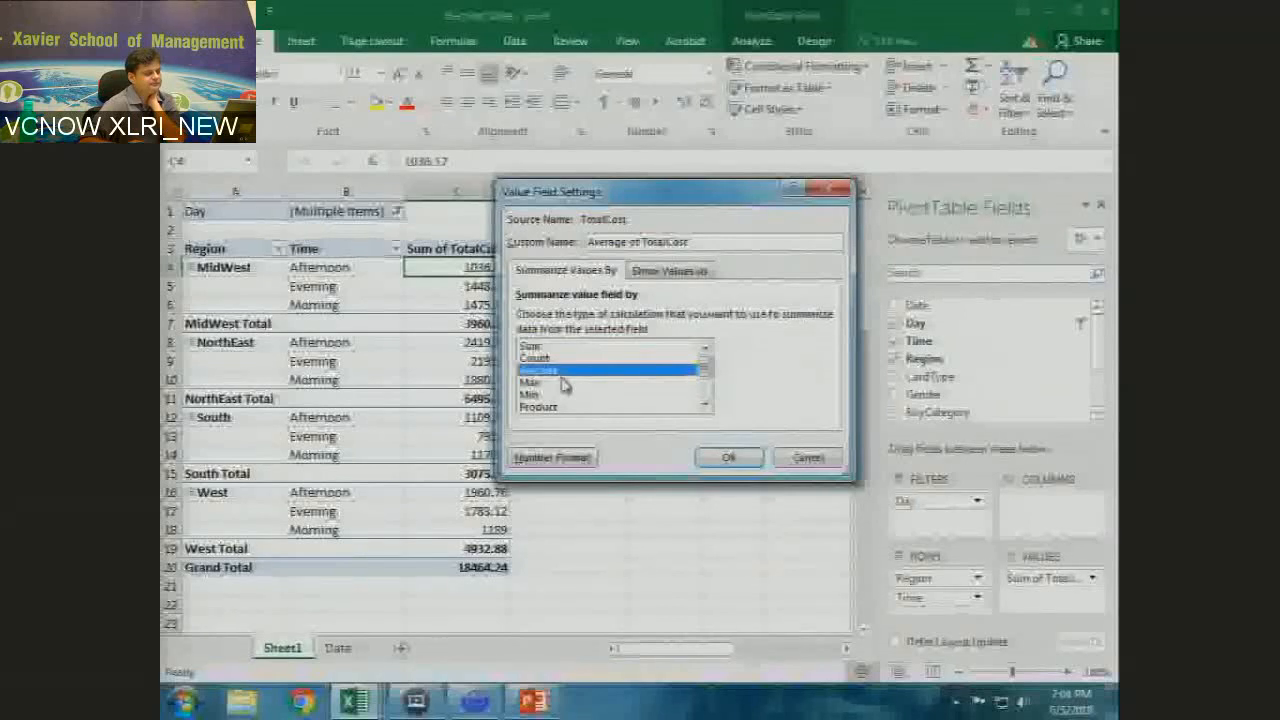
key("Return")
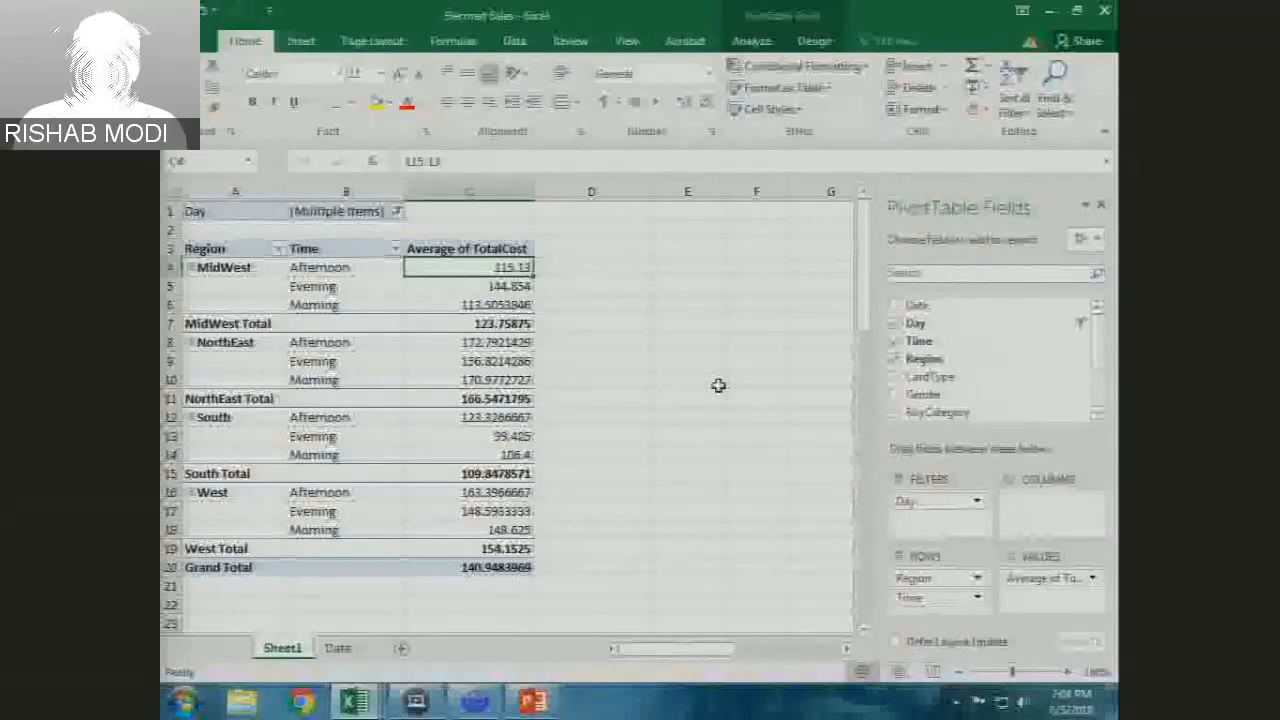
Examine the average TotalCost figures for each region and time of day in the pivot table.
left_click(1066, 672)
left_click(1066, 672)
left_click(1066, 672)
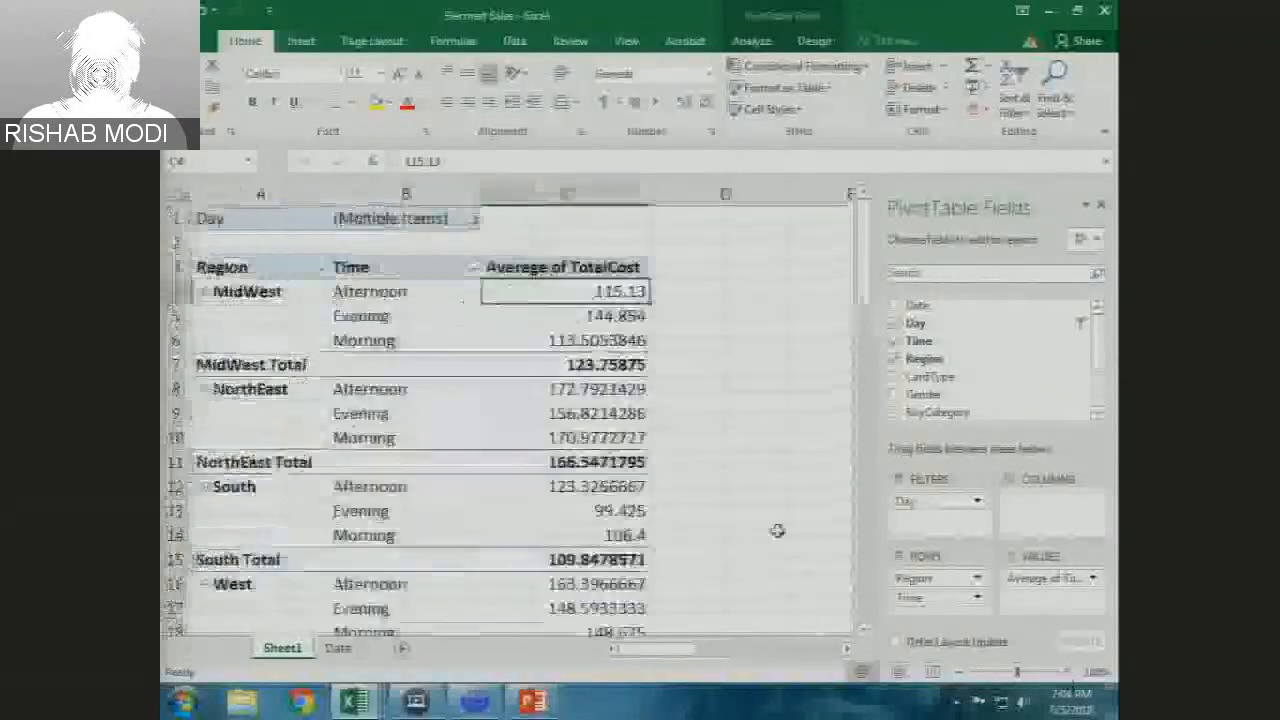
scroll(778, 531, "down", 1)
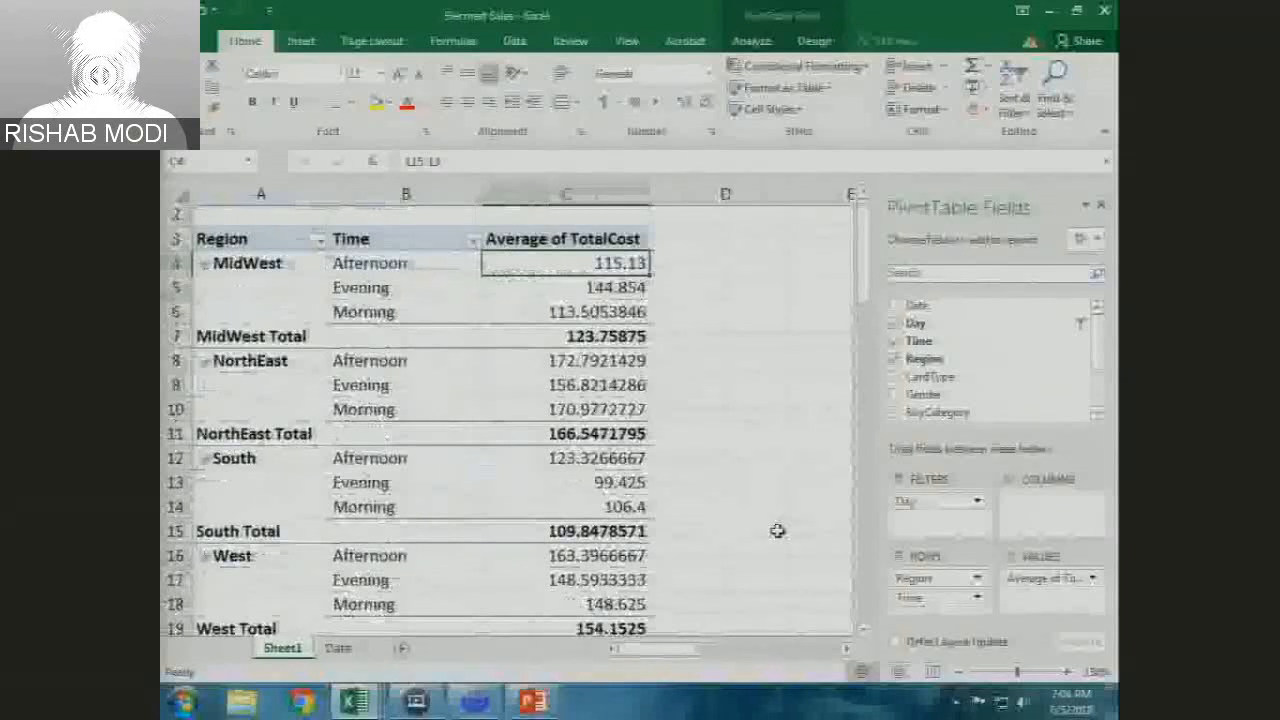
scroll(778, 531, "down", 1)
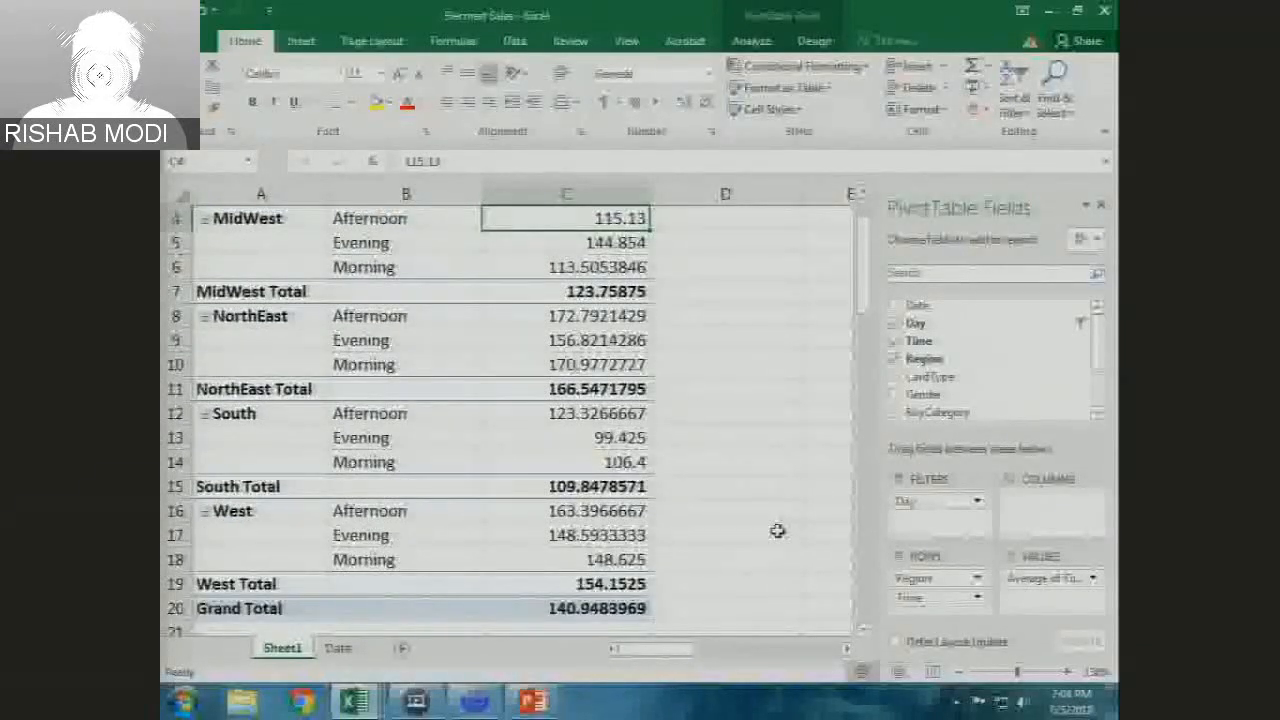
left_click_drag(864, 280, 866, 272)
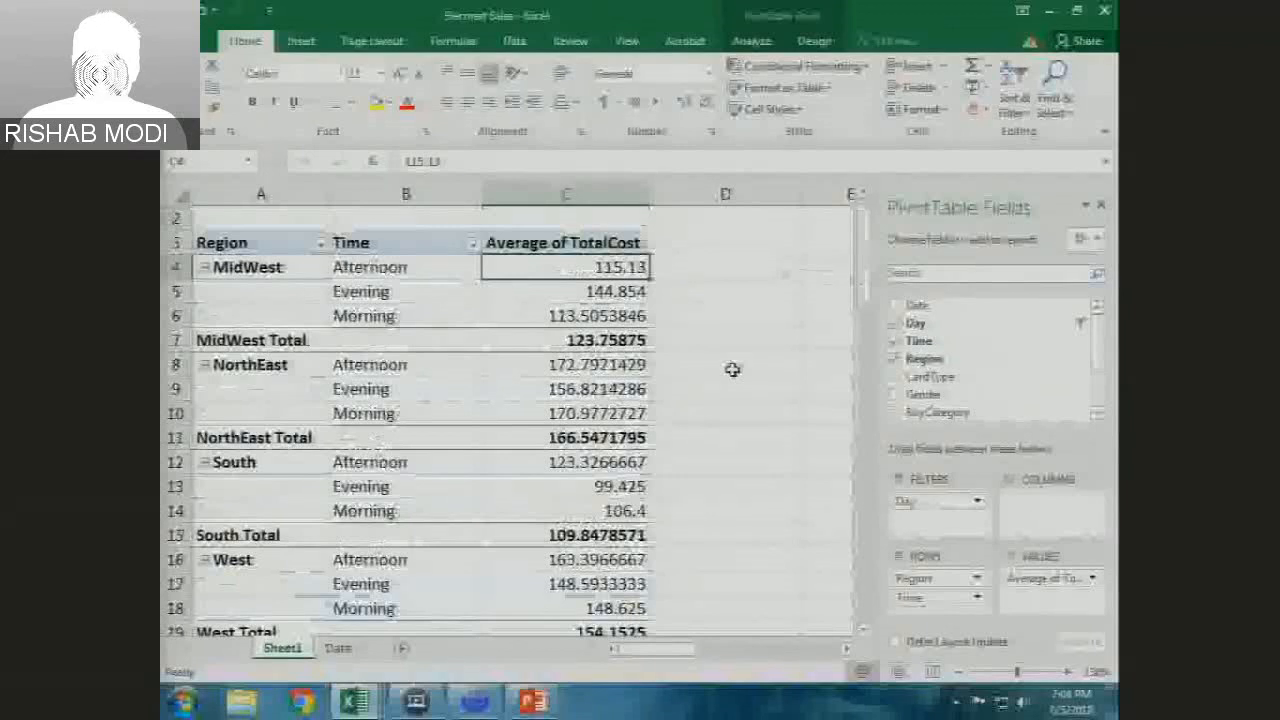
double_click(319, 340)
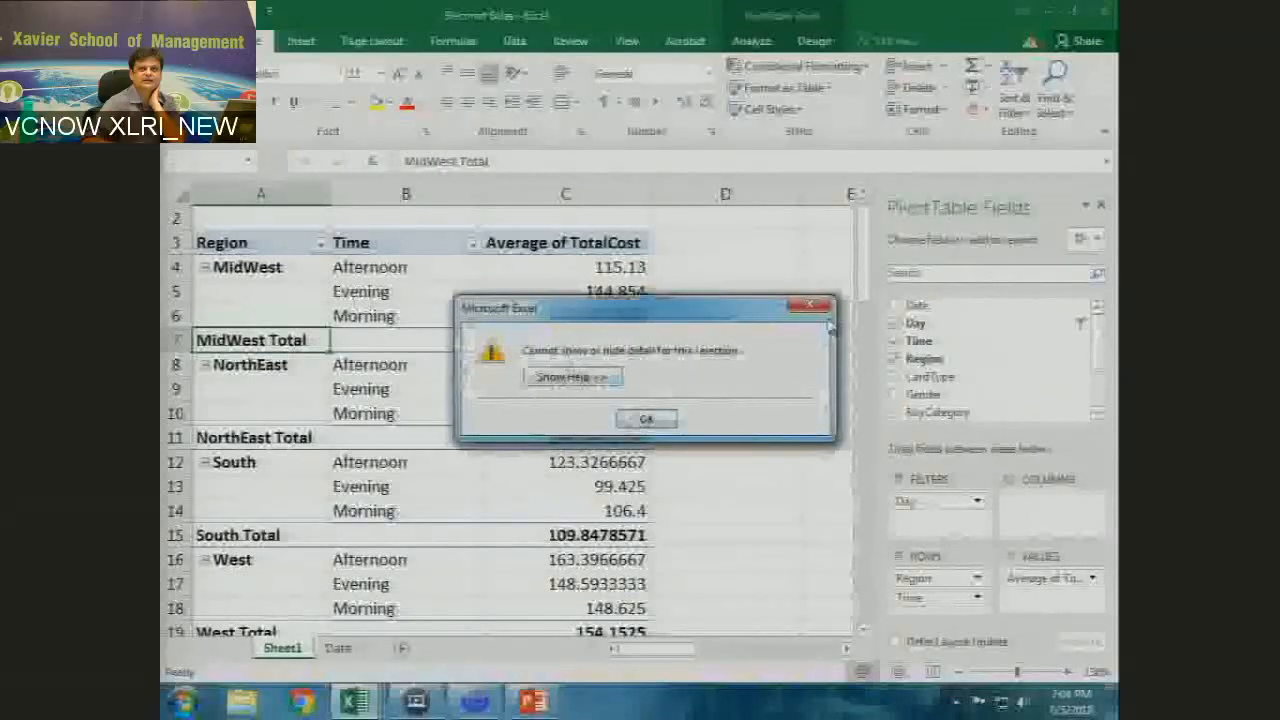
left_click(810, 305)
left_click(600, 315)
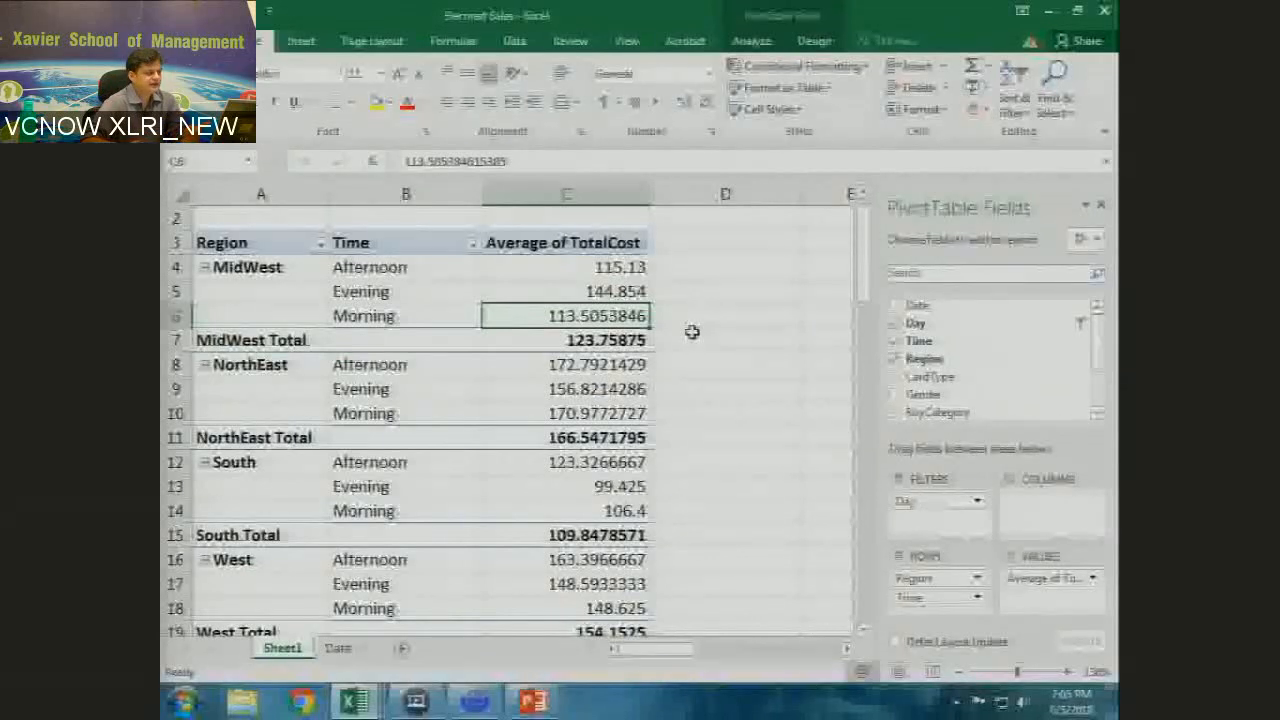
key("Up")
key("Up")
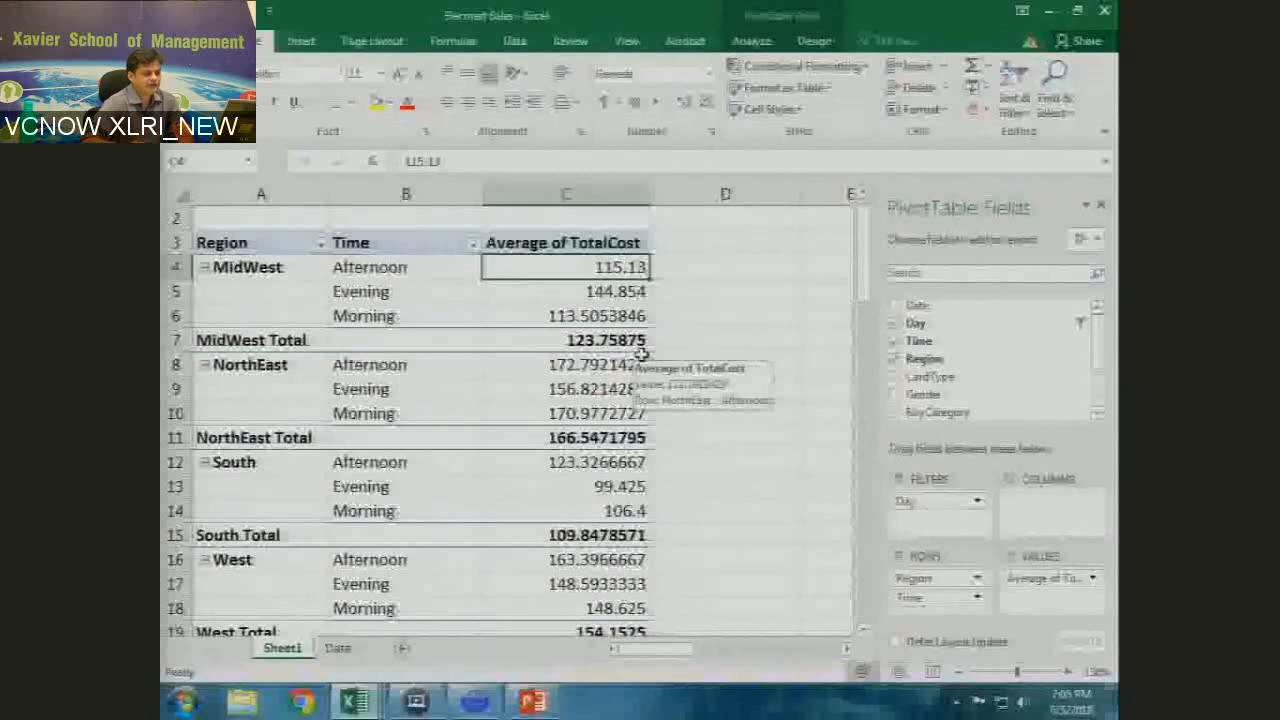
Format the Average of TotalCost value field as Number with 2 decimal places.
left_click(1092, 579)
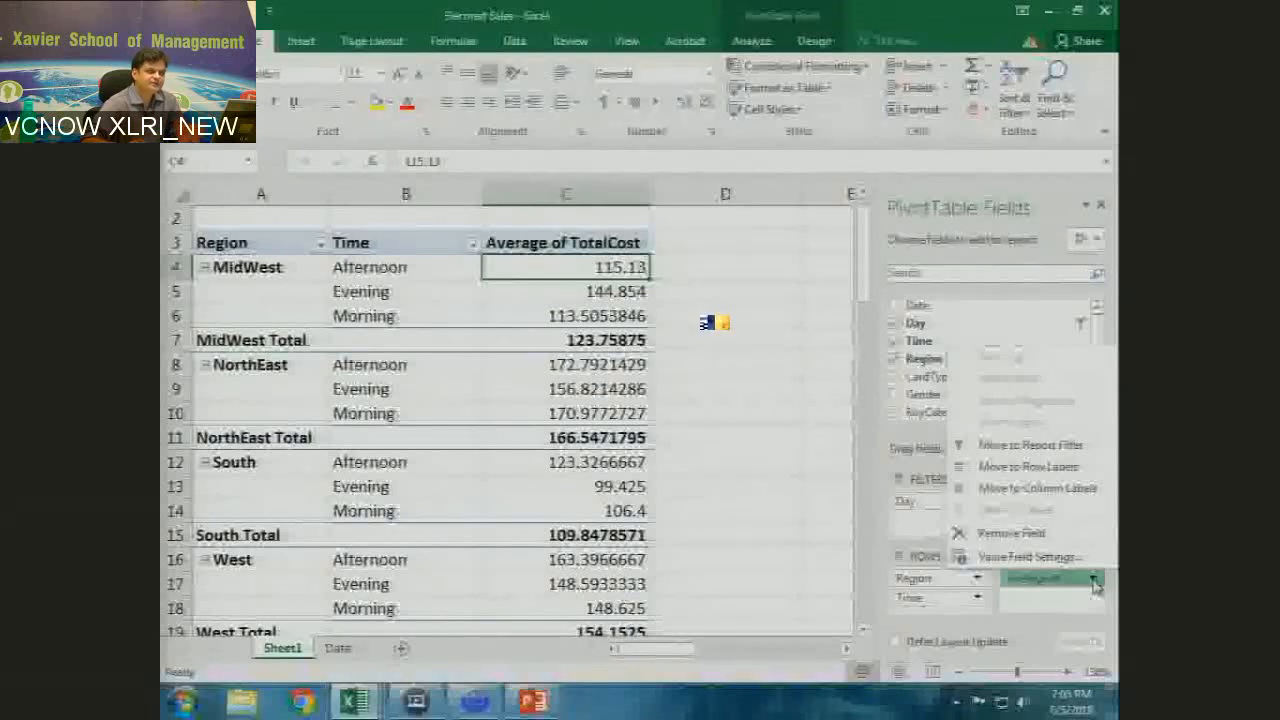
left_click(1078, 558)
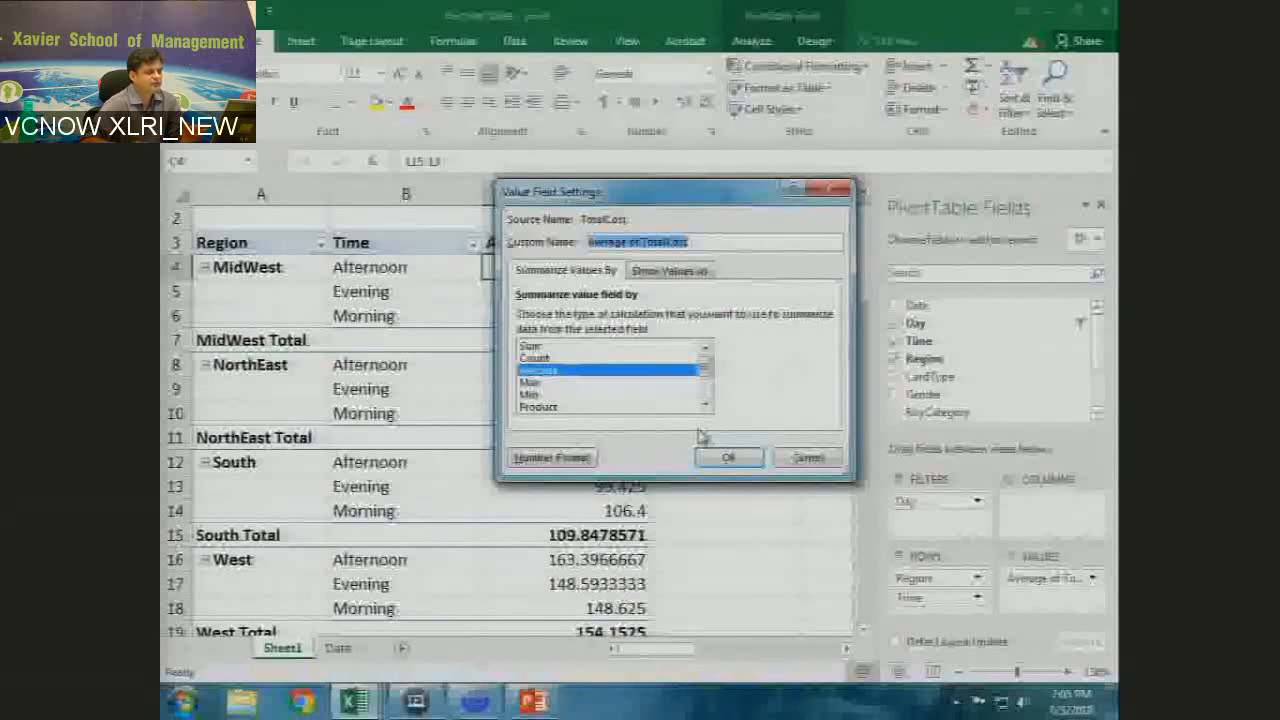
left_click(551, 462)
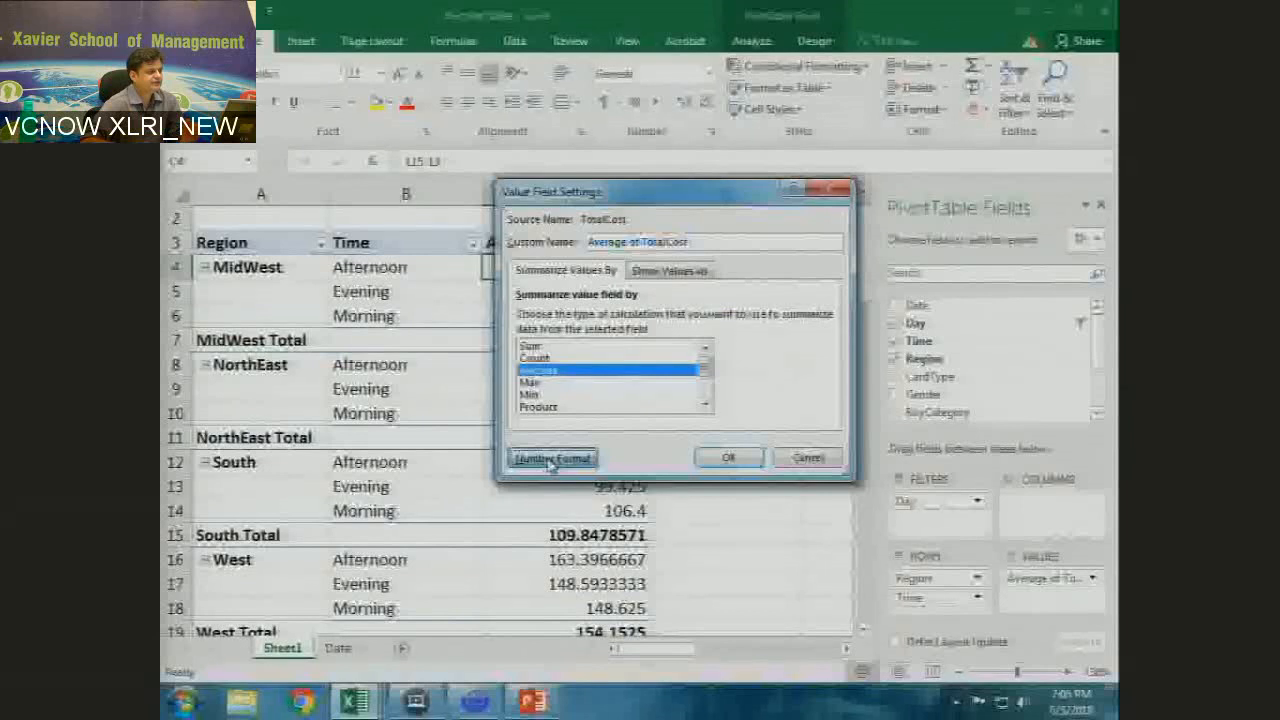
left_click(551, 462)
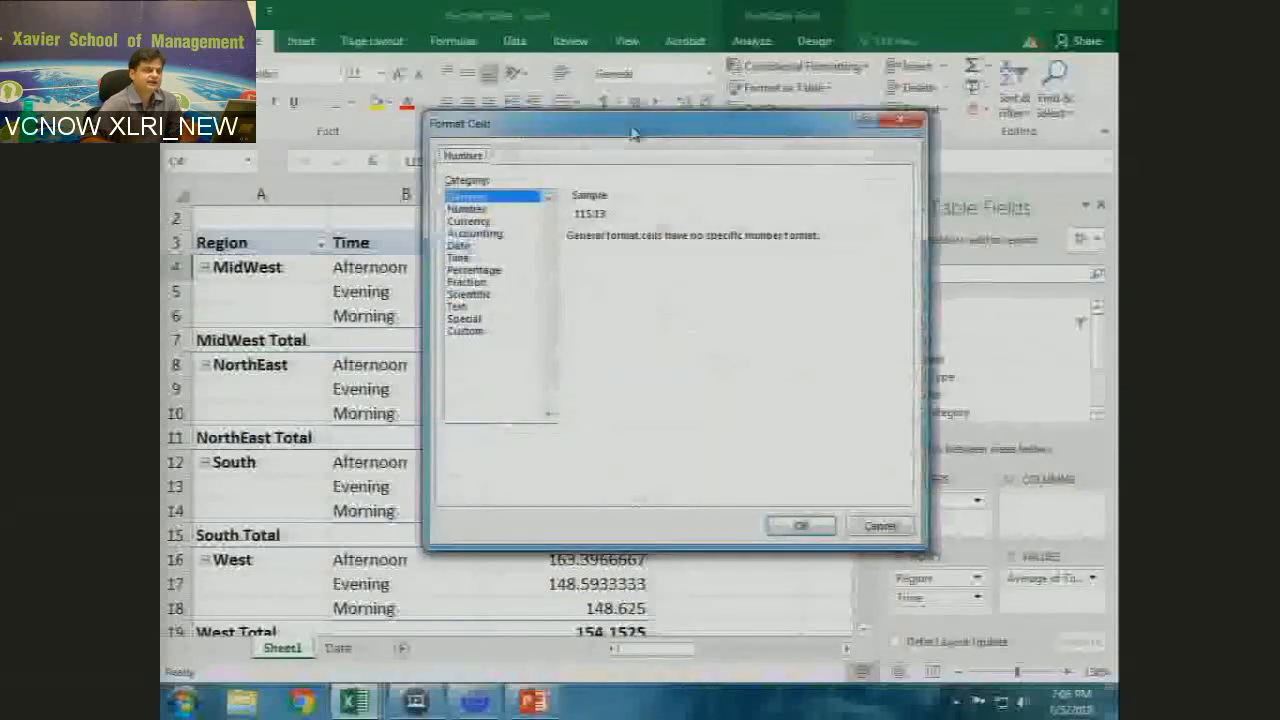
left_click_drag(633, 133, 659, 149)
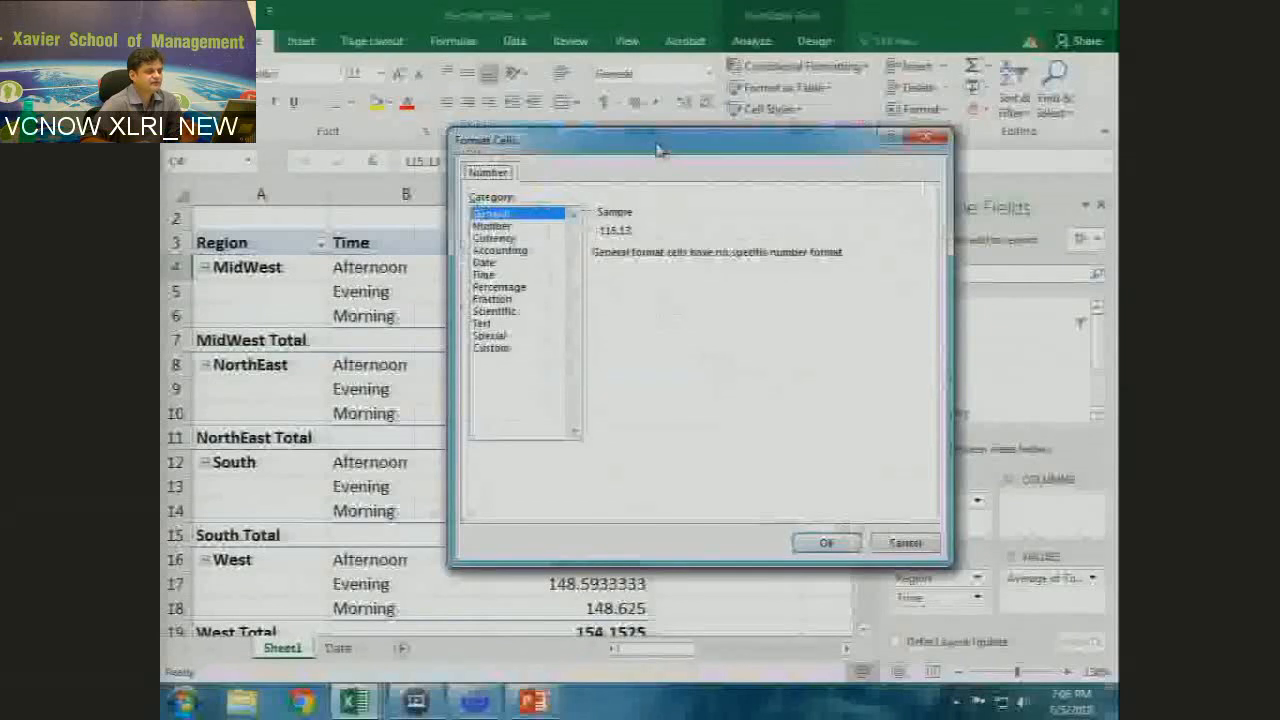
left_click_drag(659, 149, 671, 157)
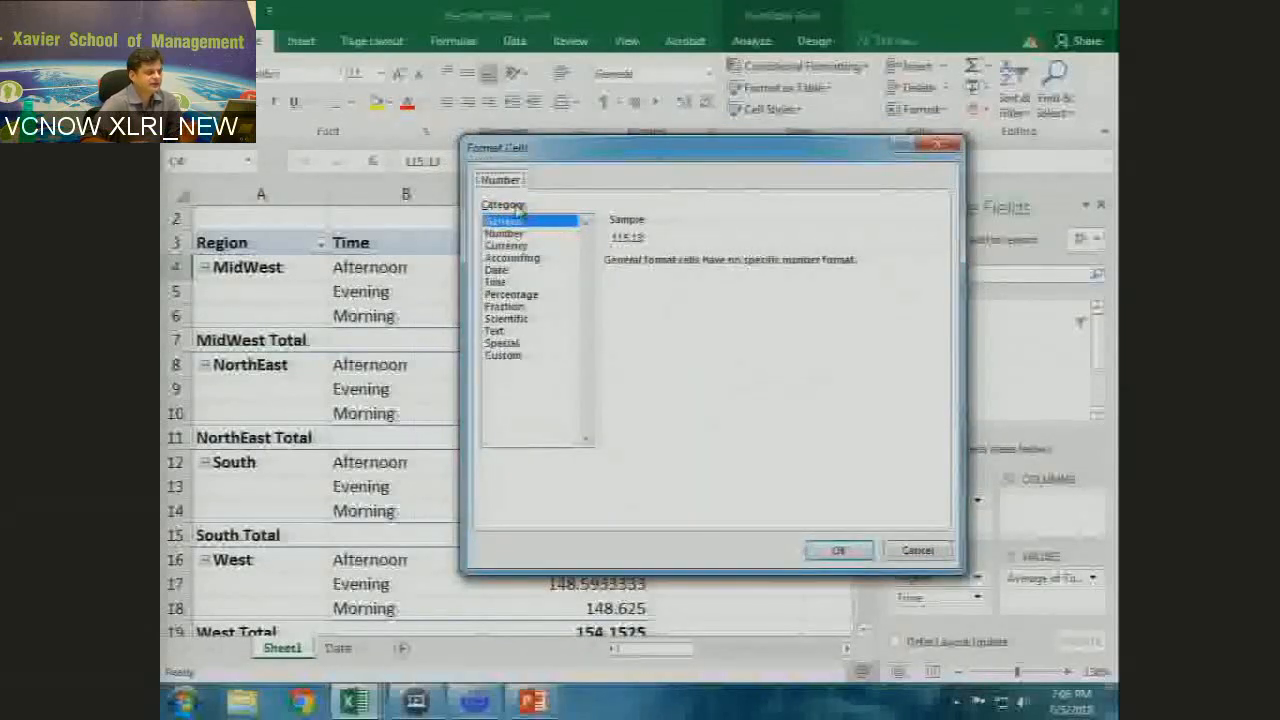
left_click(510, 233)
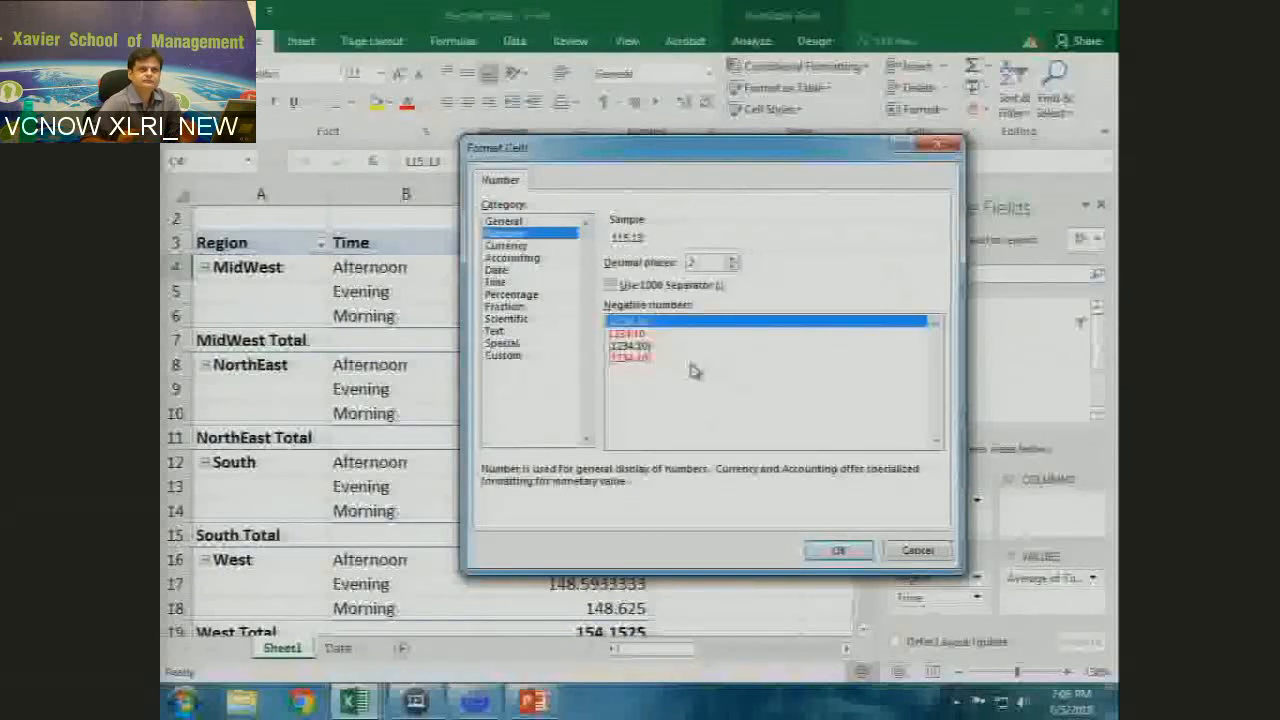
left_click(840, 551)
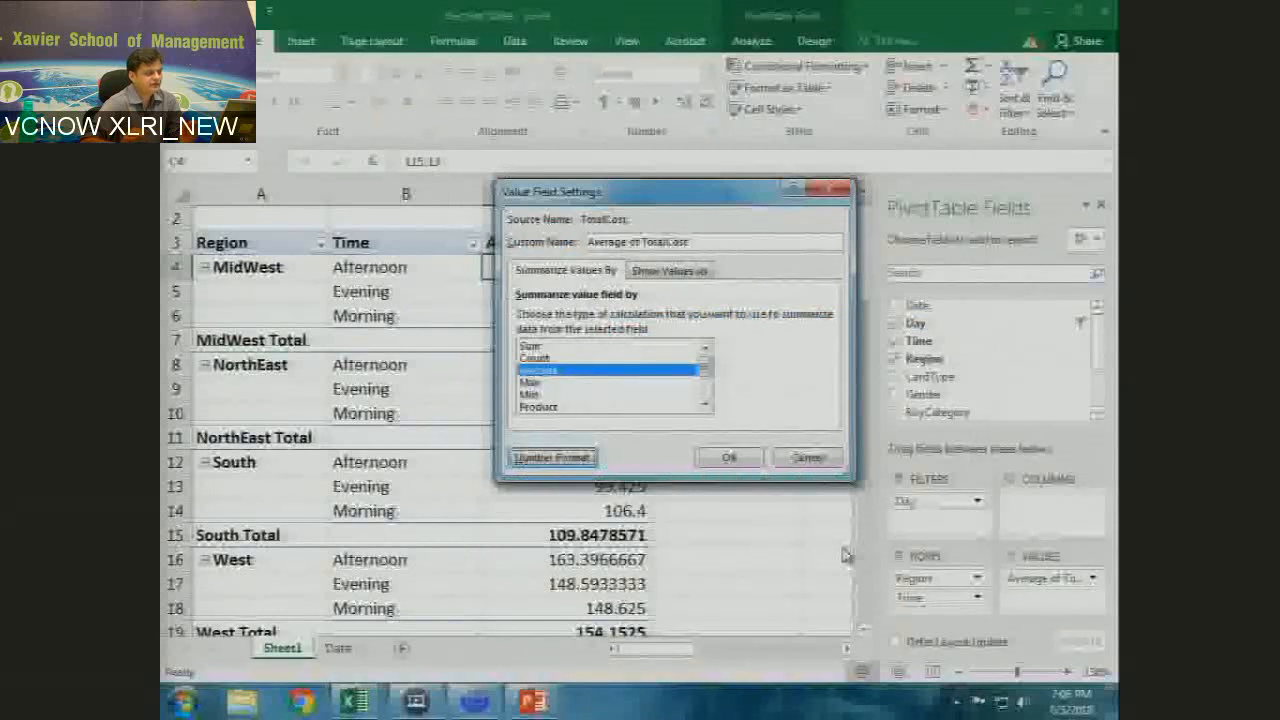
key("Return")
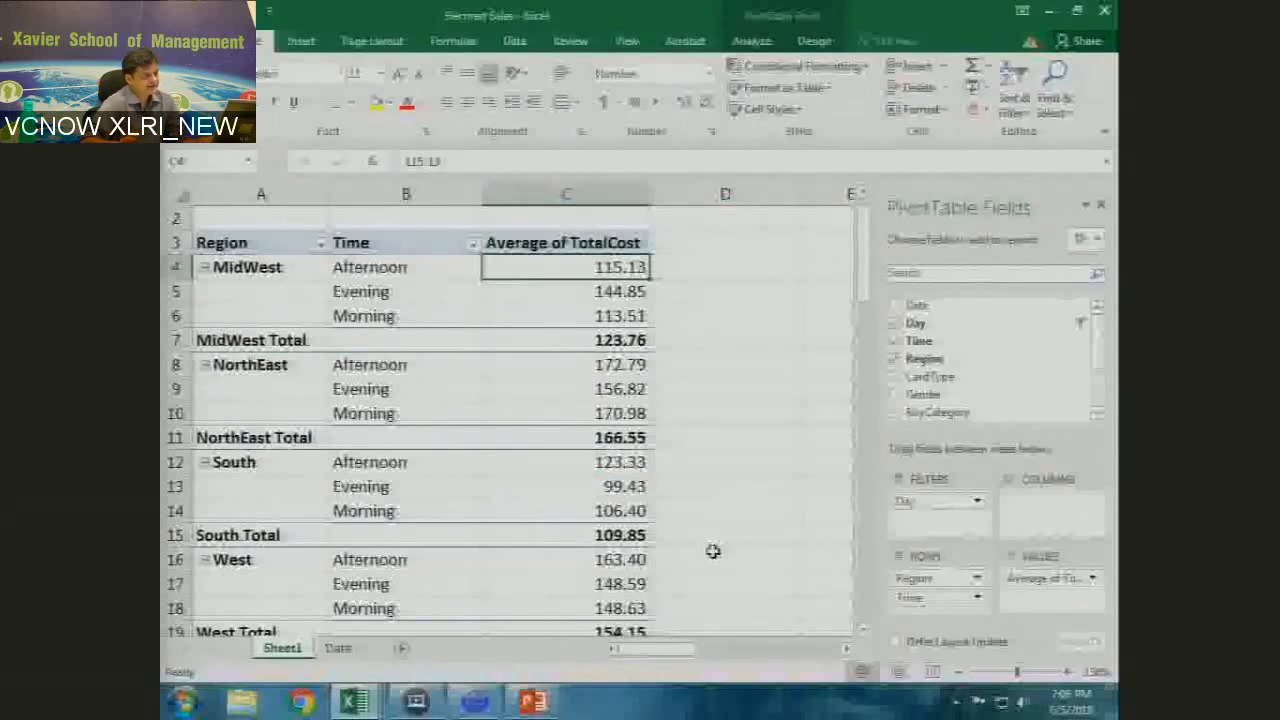
Undo the number format and the Average summary of the TotalCost field.
key("ctrl+z")
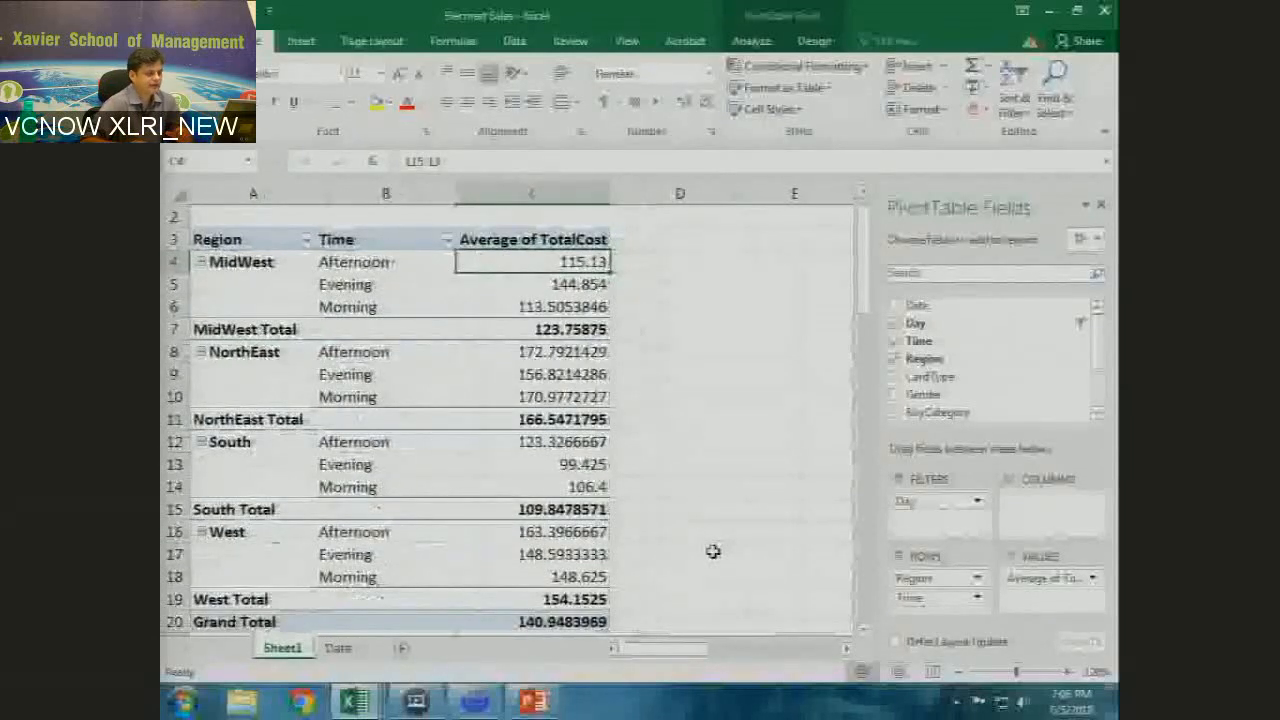
key("ctrl+z")
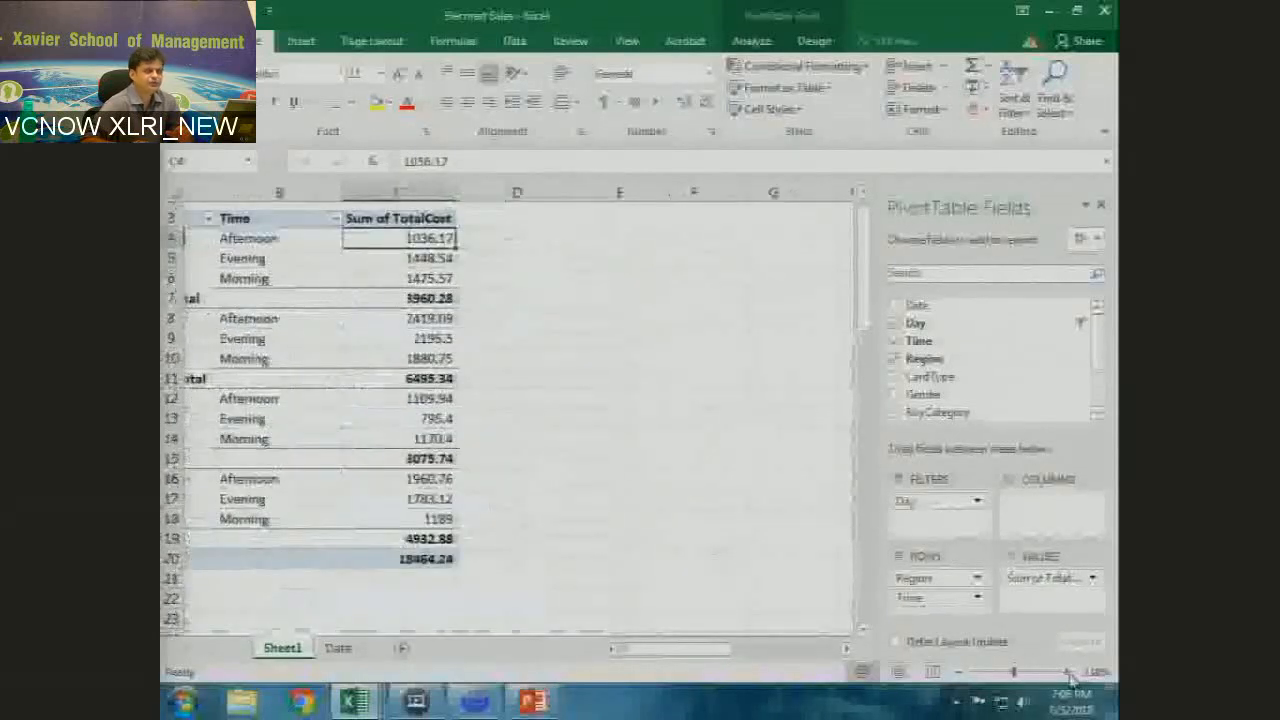
left_click(1068, 673)
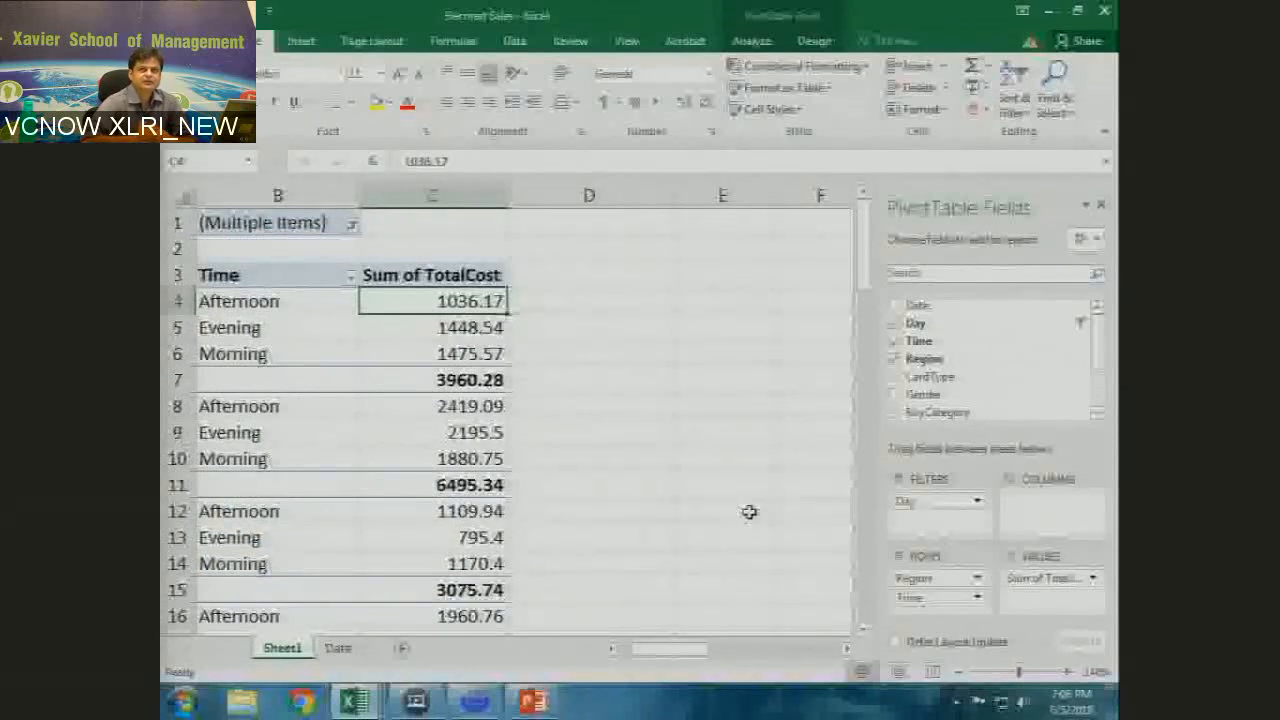
scroll(690, 528, "left", 2)
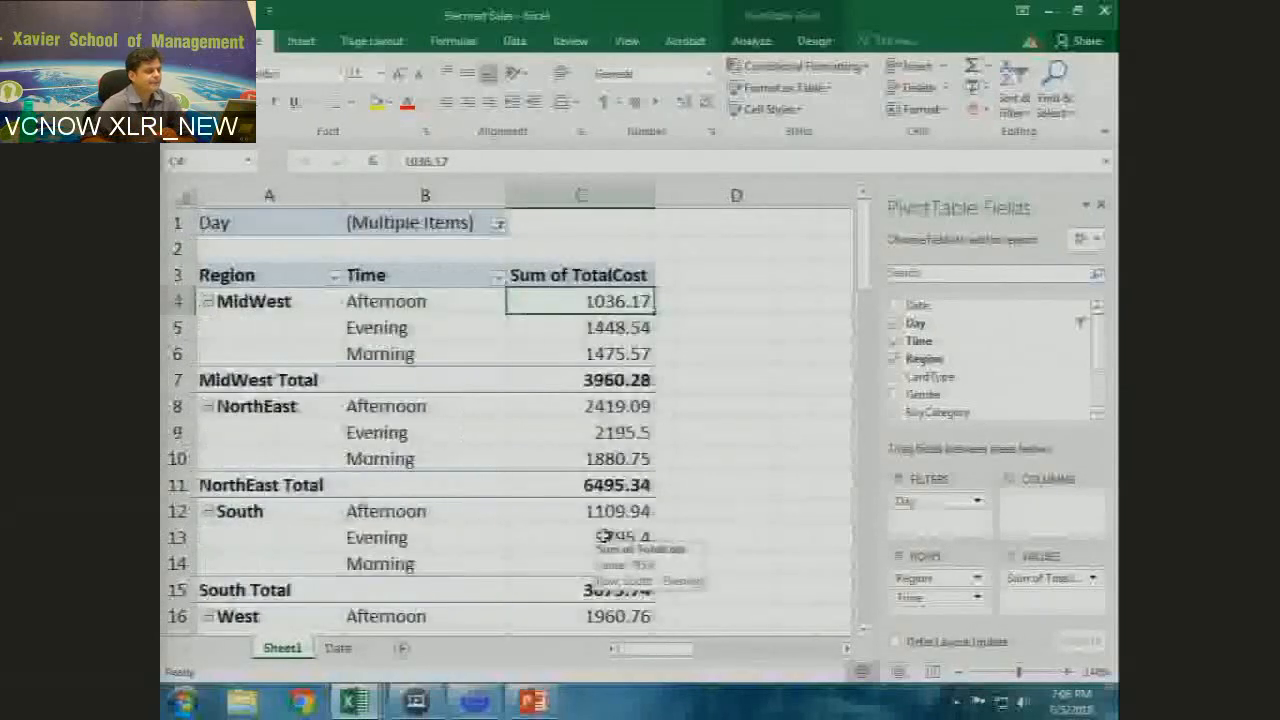
Try summarizing the TotalCost values by Count, and undo that change.
right_click(610, 302)
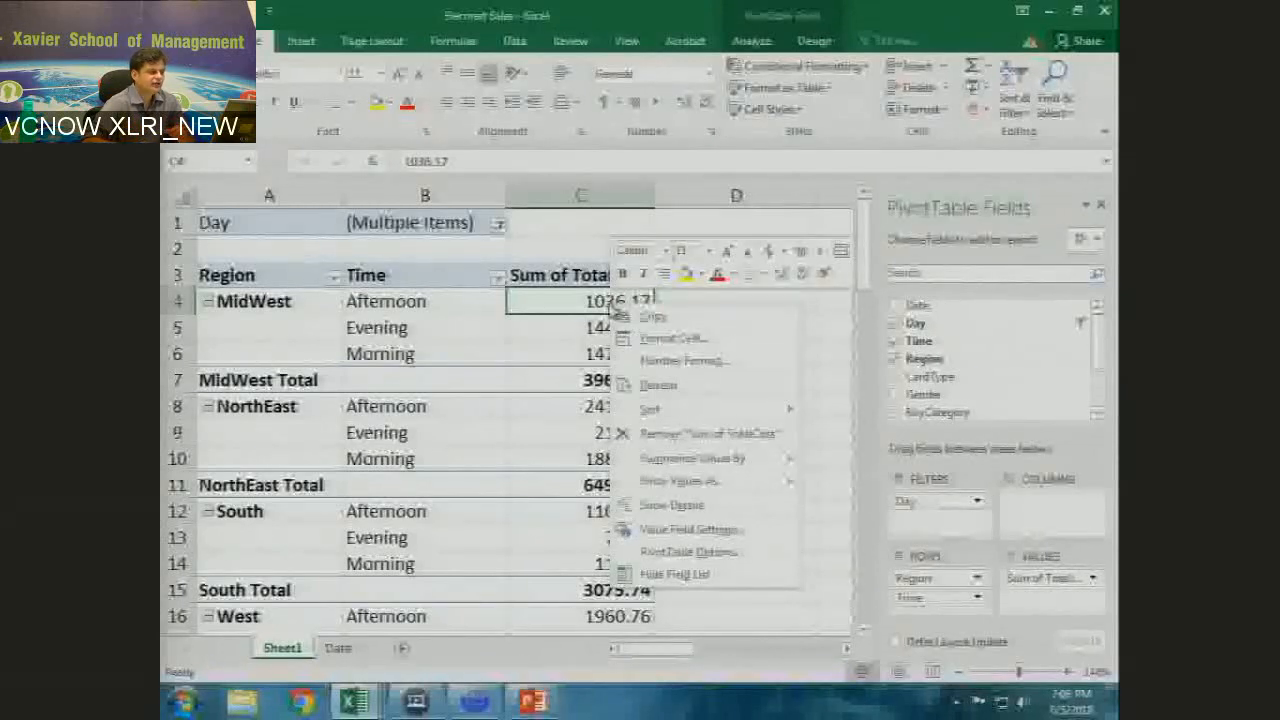
left_click(590, 300)
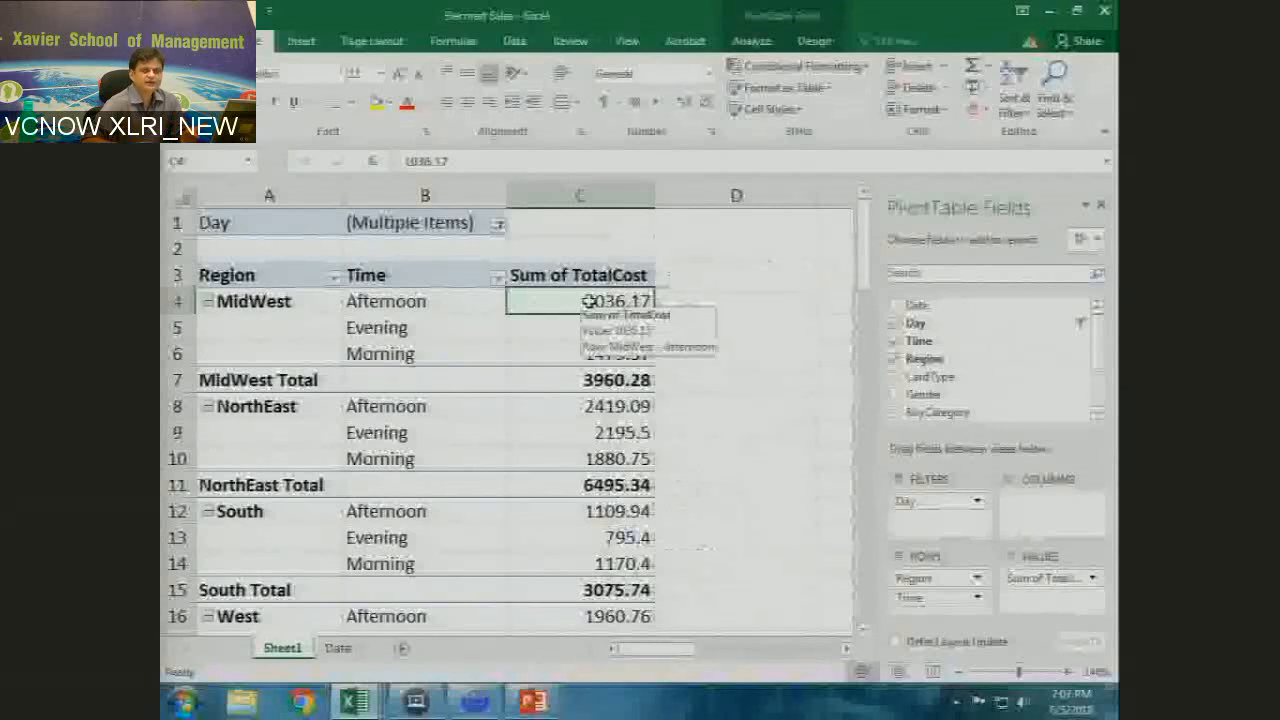
right_click(591, 301)
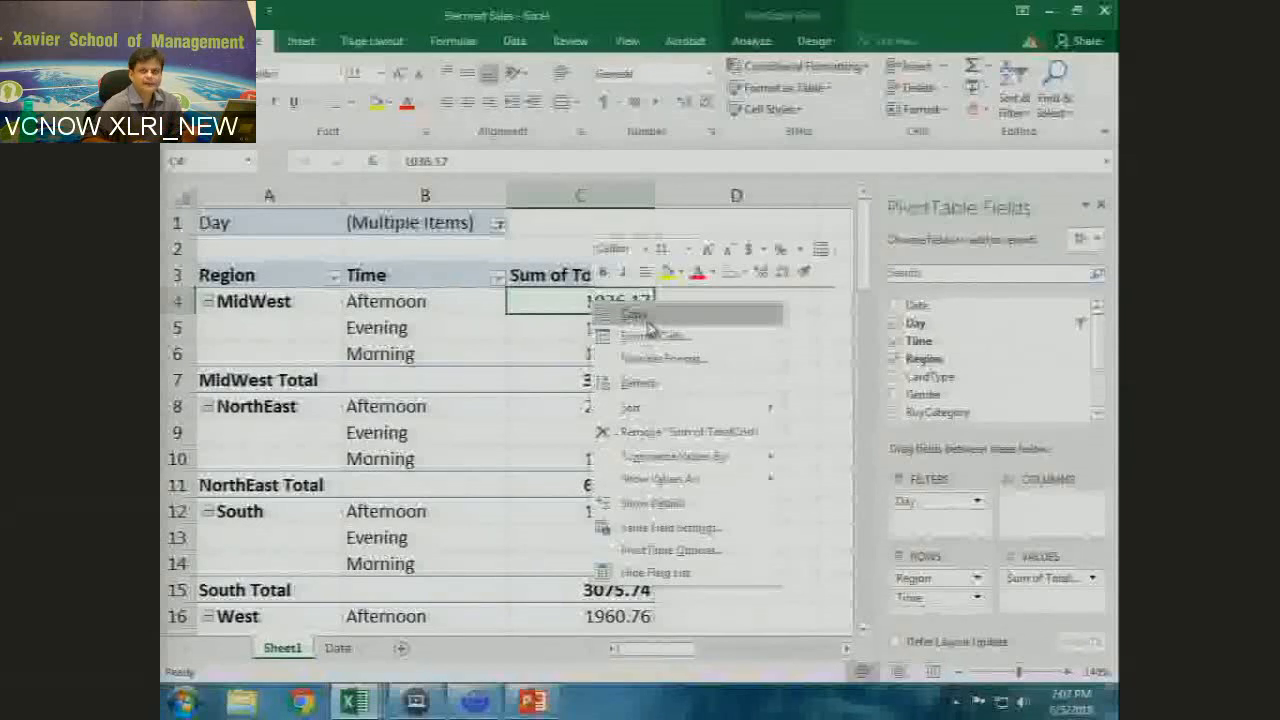
mouse_move(664, 460)
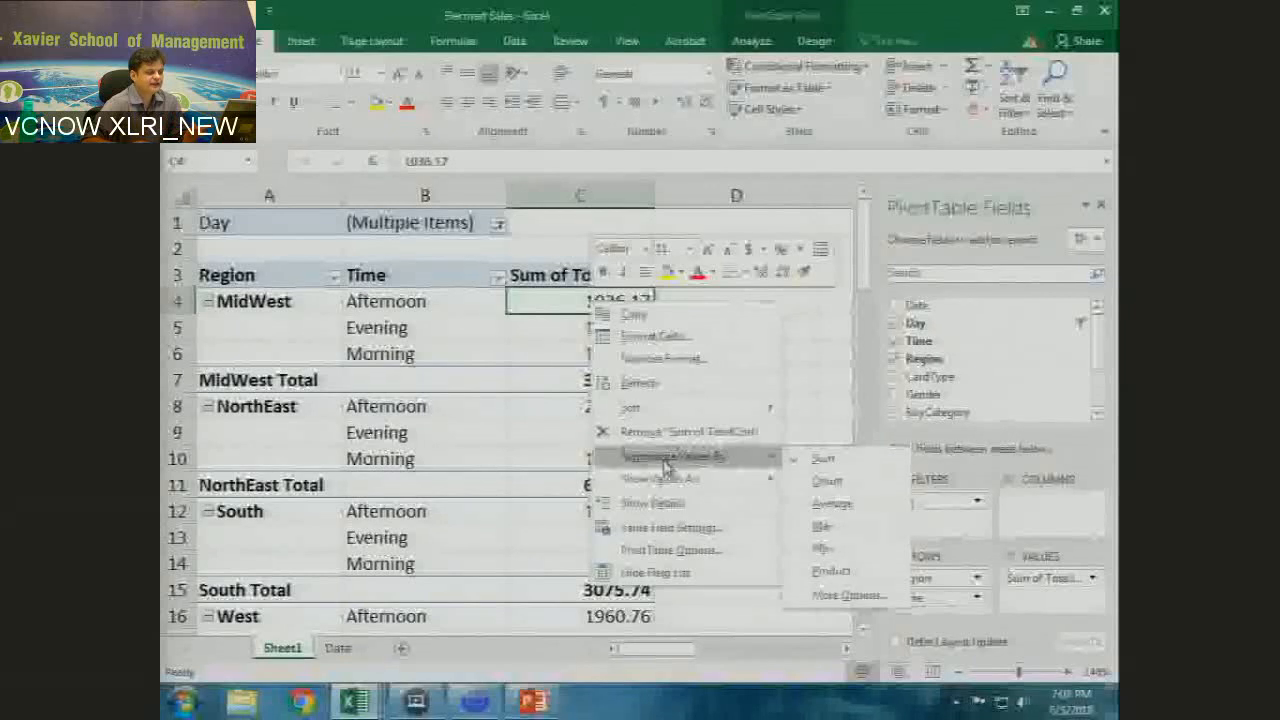
left_click(826, 481)
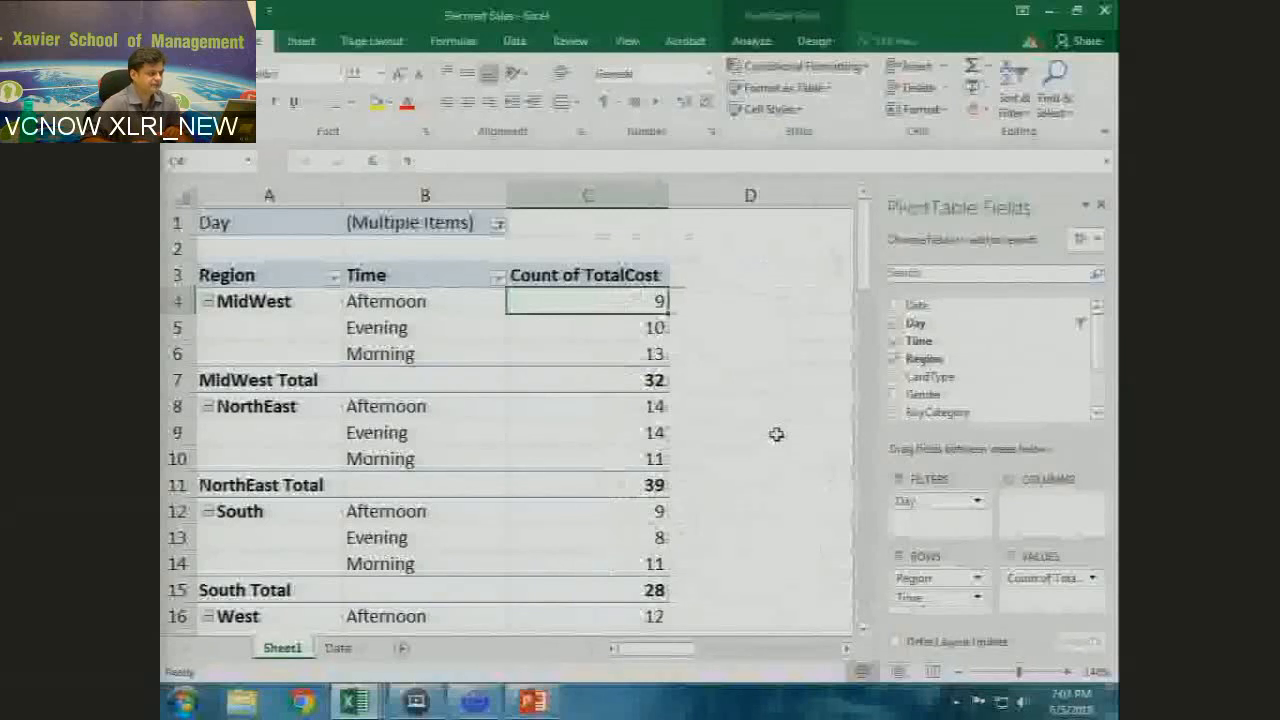
key("ctrl+z")
Summarize the TotalCost values by Average and set their number format to Number with 2 decimal places.
right_click(628, 293)
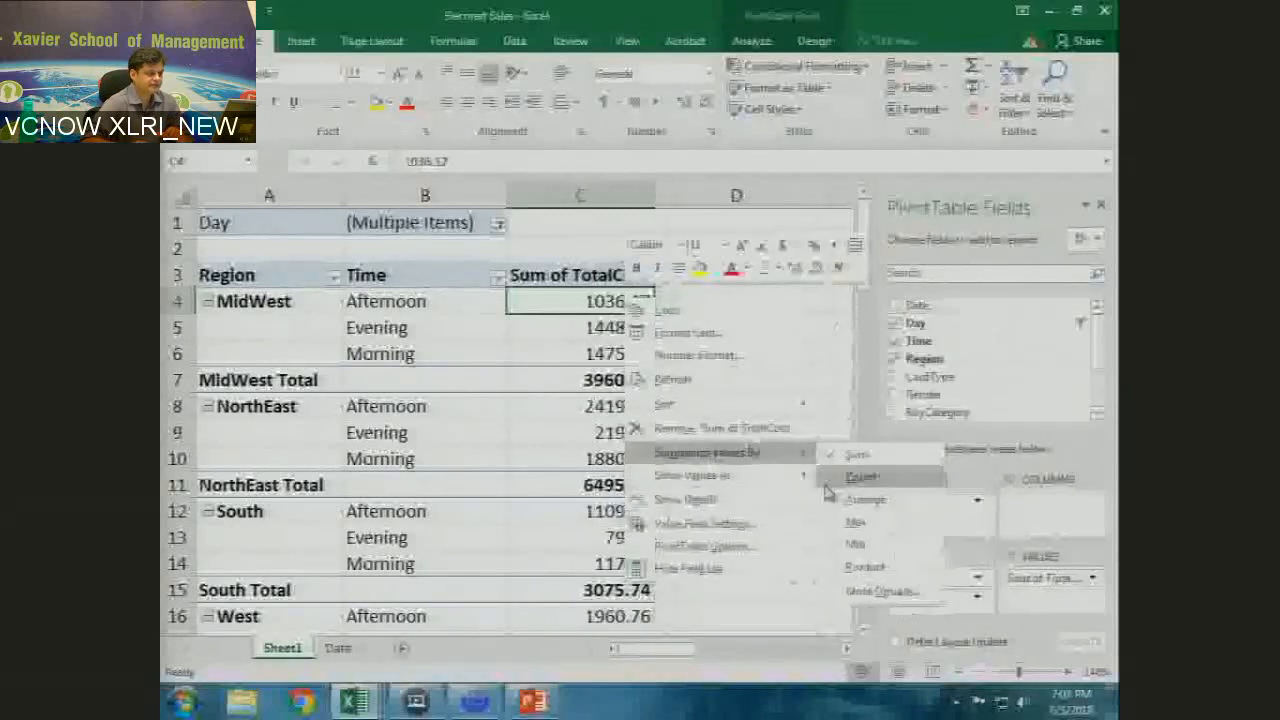
left_click(852, 502)
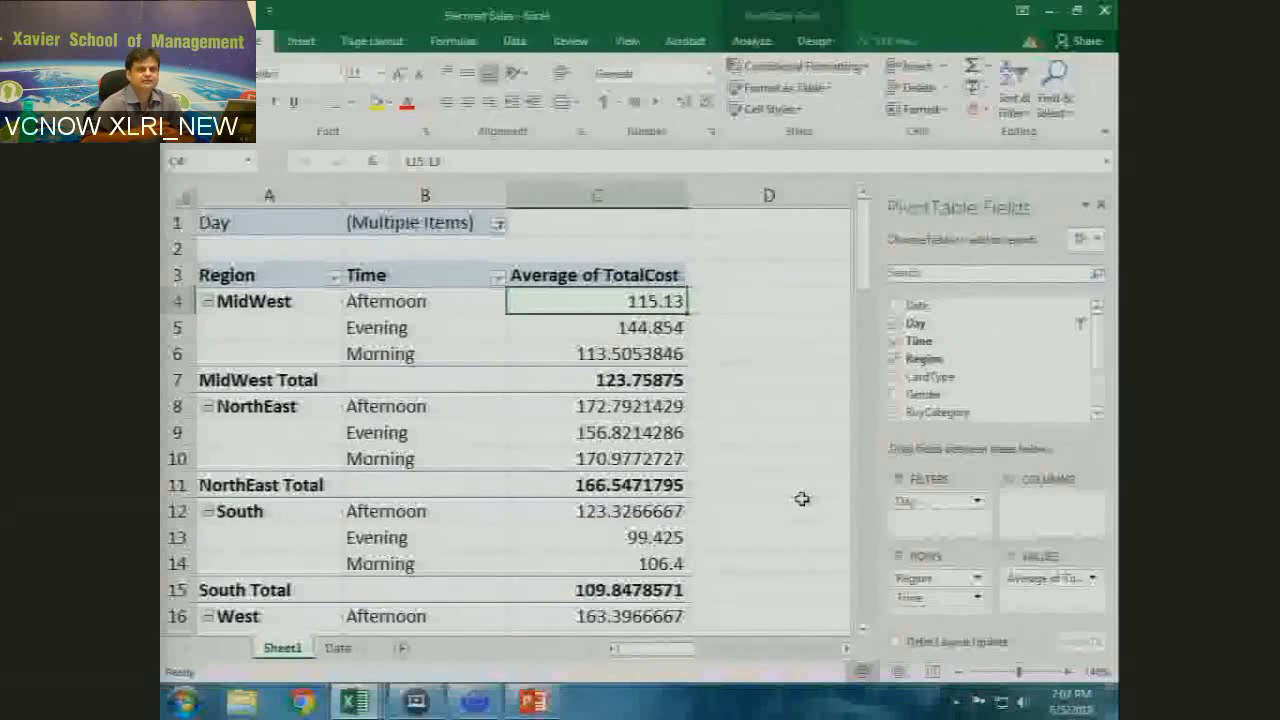
right_click(640, 302)
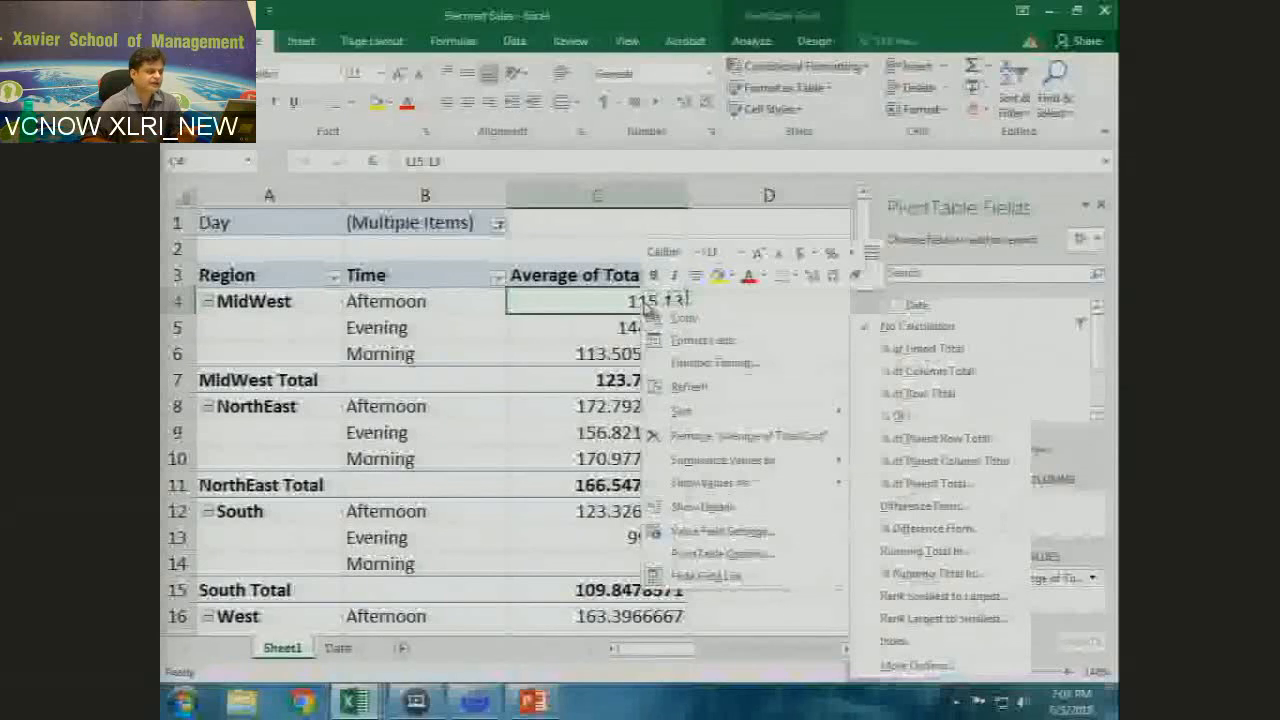
left_click(750, 535)
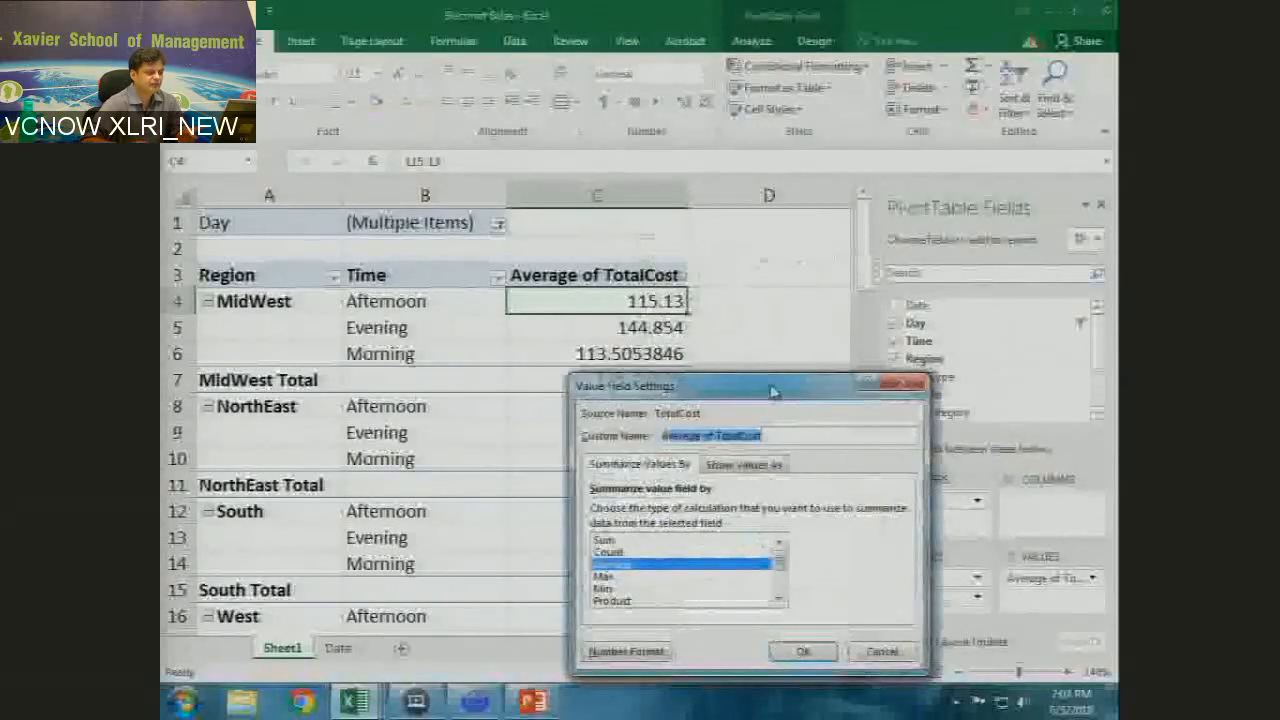
left_click_drag(772, 391, 765, 279)
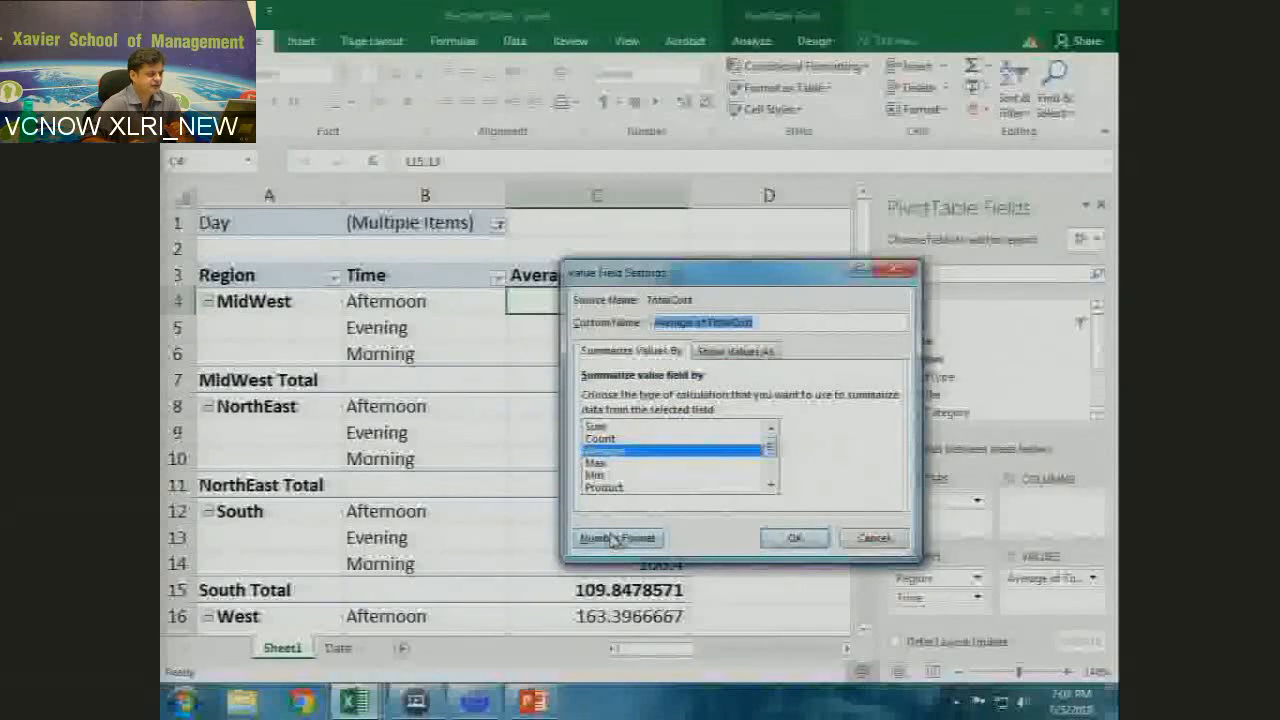
left_click(798, 539)
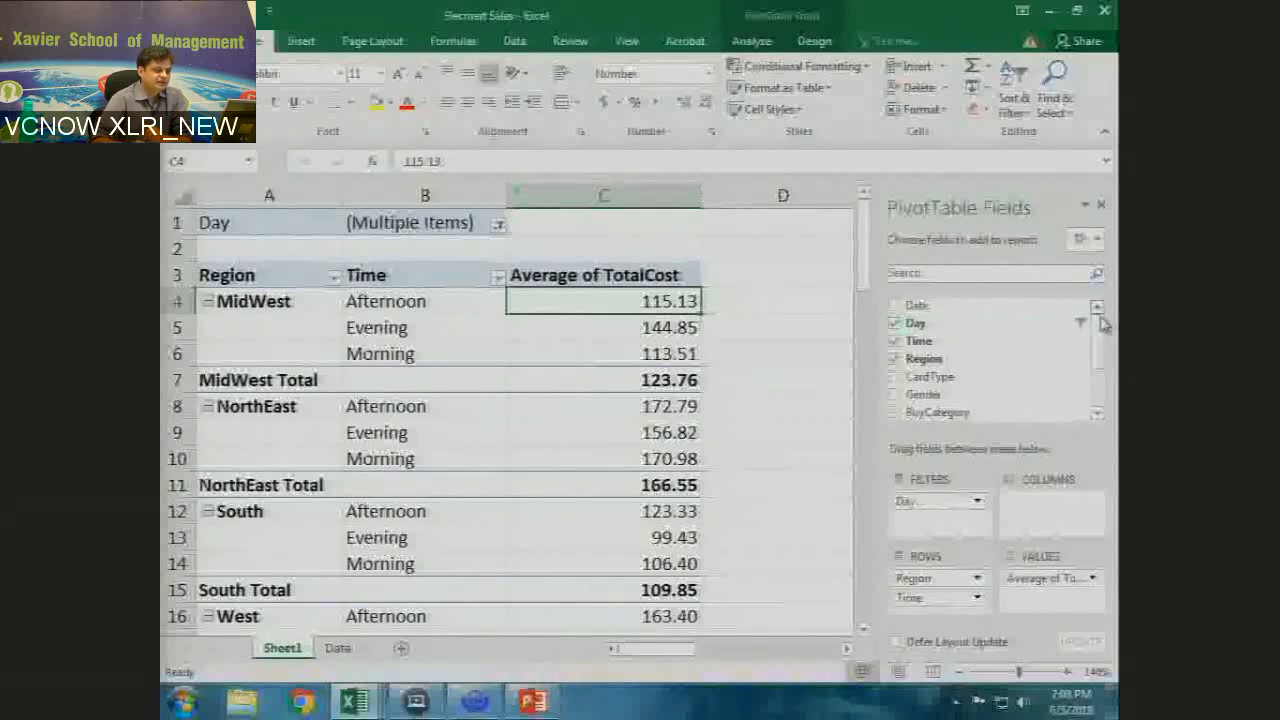
Add TotalCost to the pivot table's values a second time, alongside its average.
scroll(1105, 333, "down", 3)
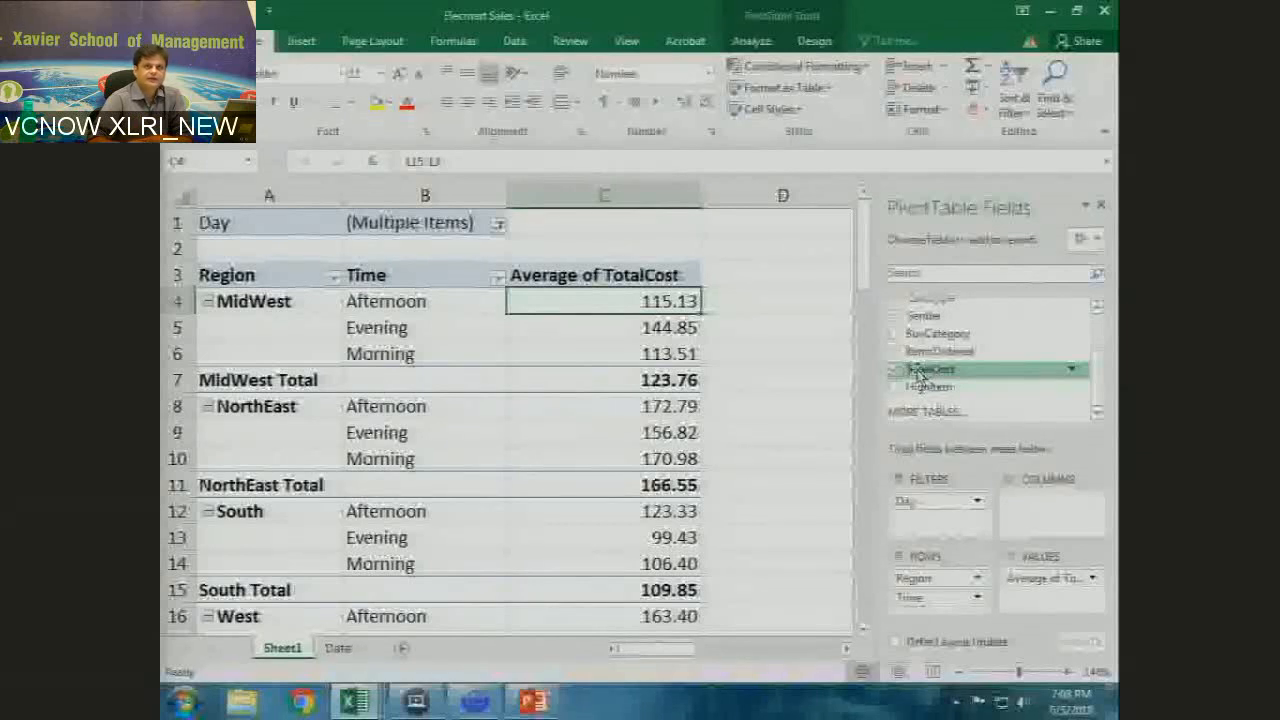
left_click_drag(920, 373, 1052, 609)
left_click(847, 649)
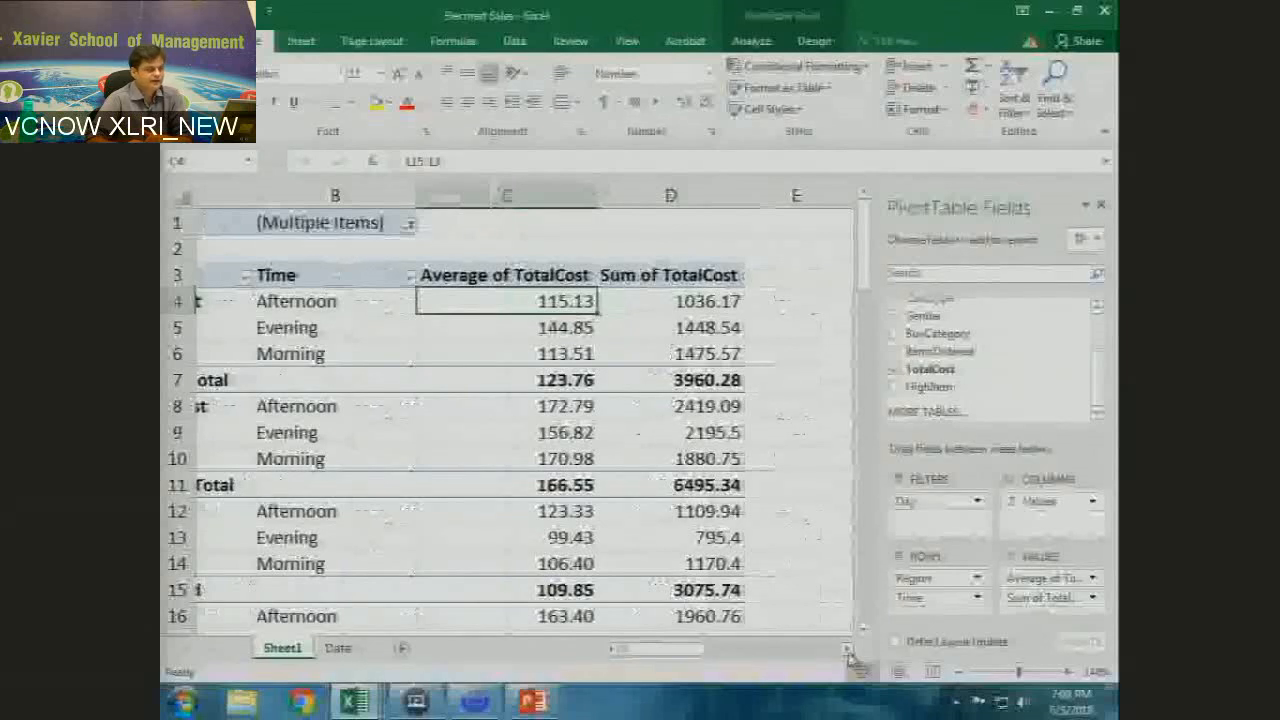
left_click(847, 649)
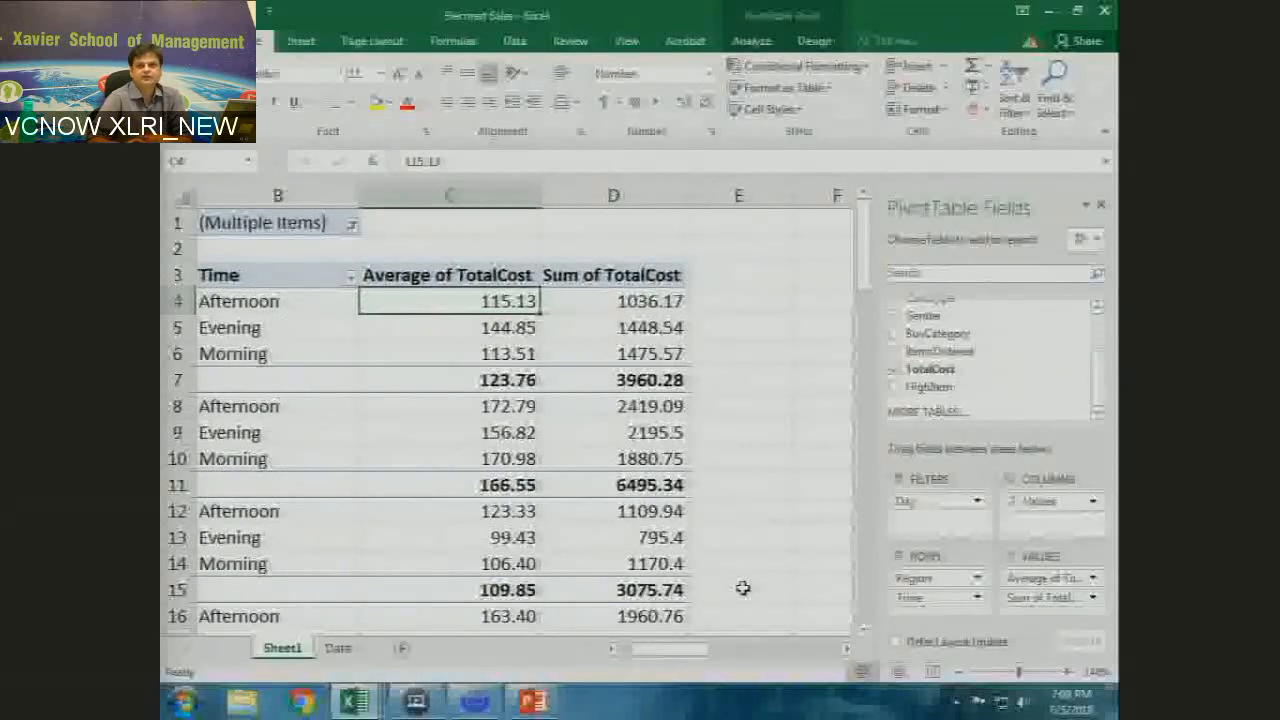
left_click(847, 651)
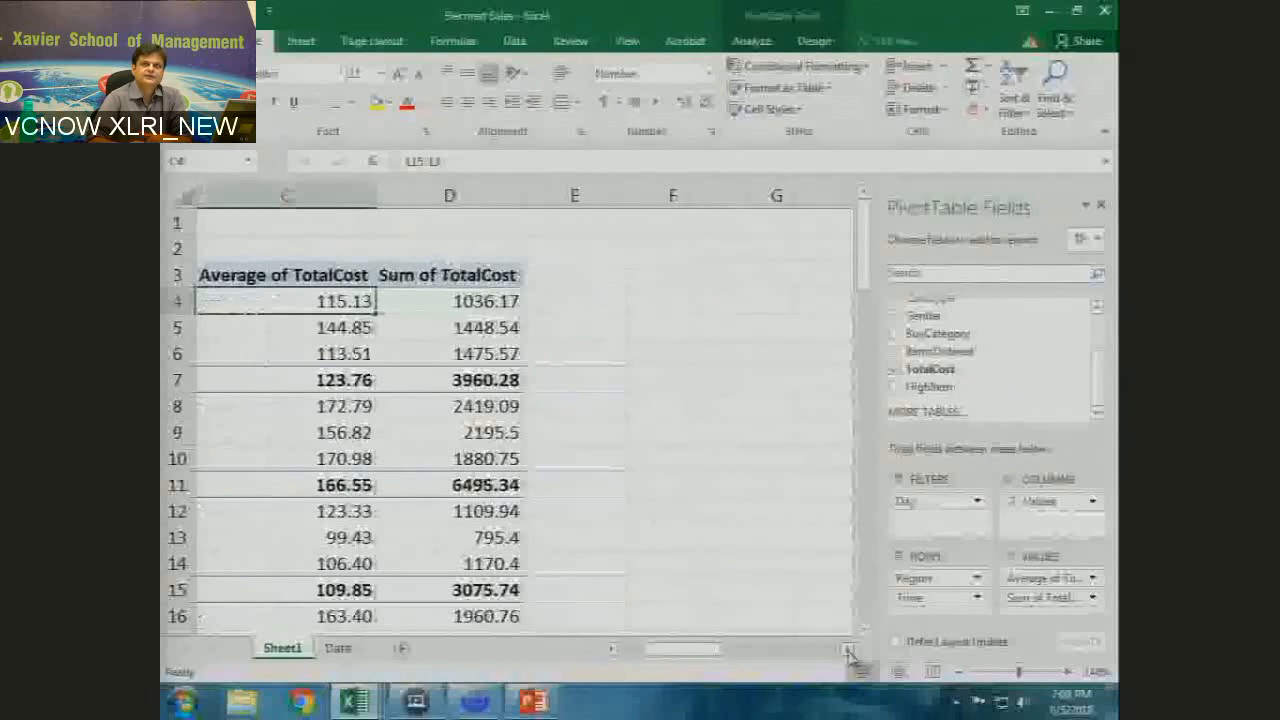
Add TotalCost as a third values field and summarize the Sum of TotalCost column by Count.
left_click_drag(930, 369, 1048, 586)
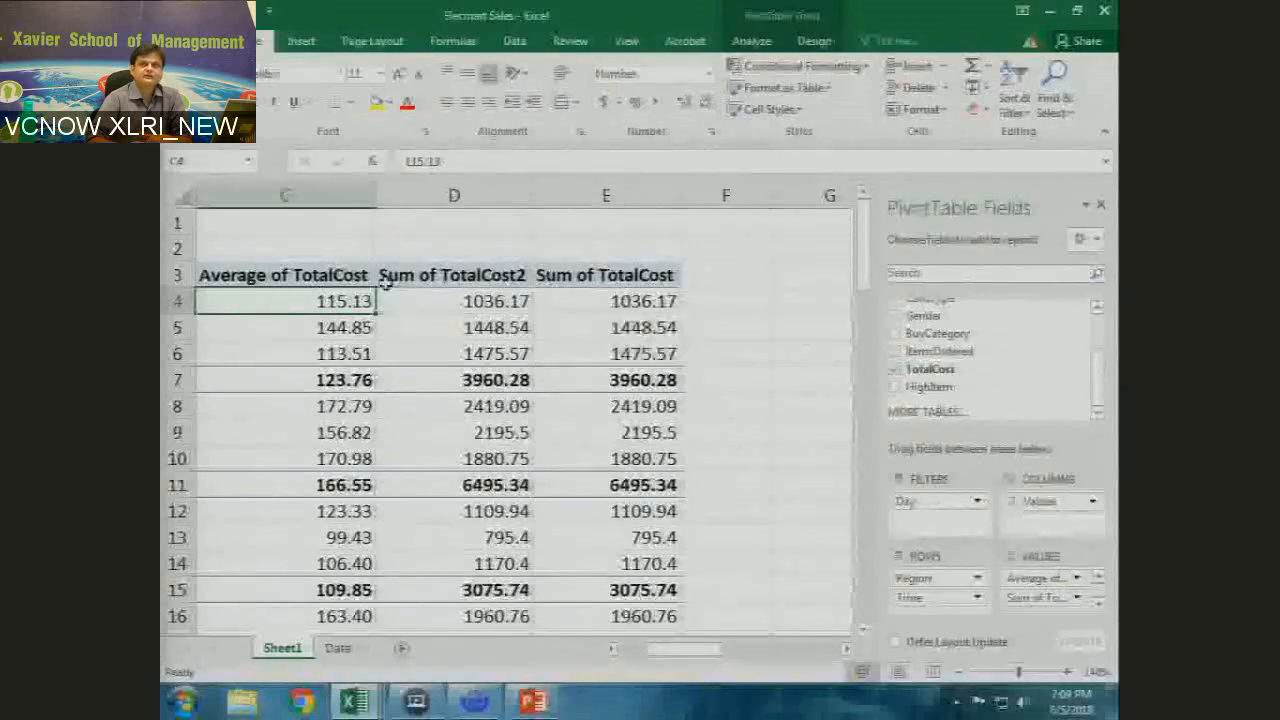
left_click(621, 301)
right_click(624, 302)
mouse_move(738, 478)
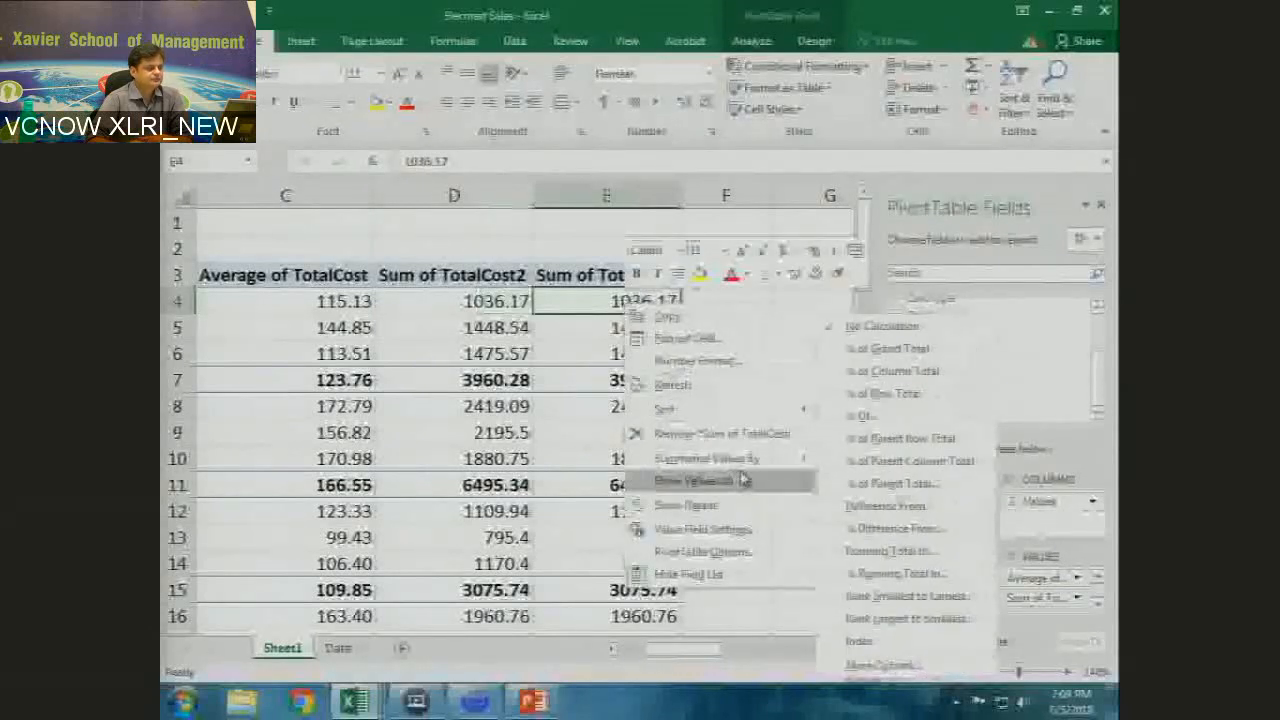
mouse_move(706, 458)
left_click(846, 482)
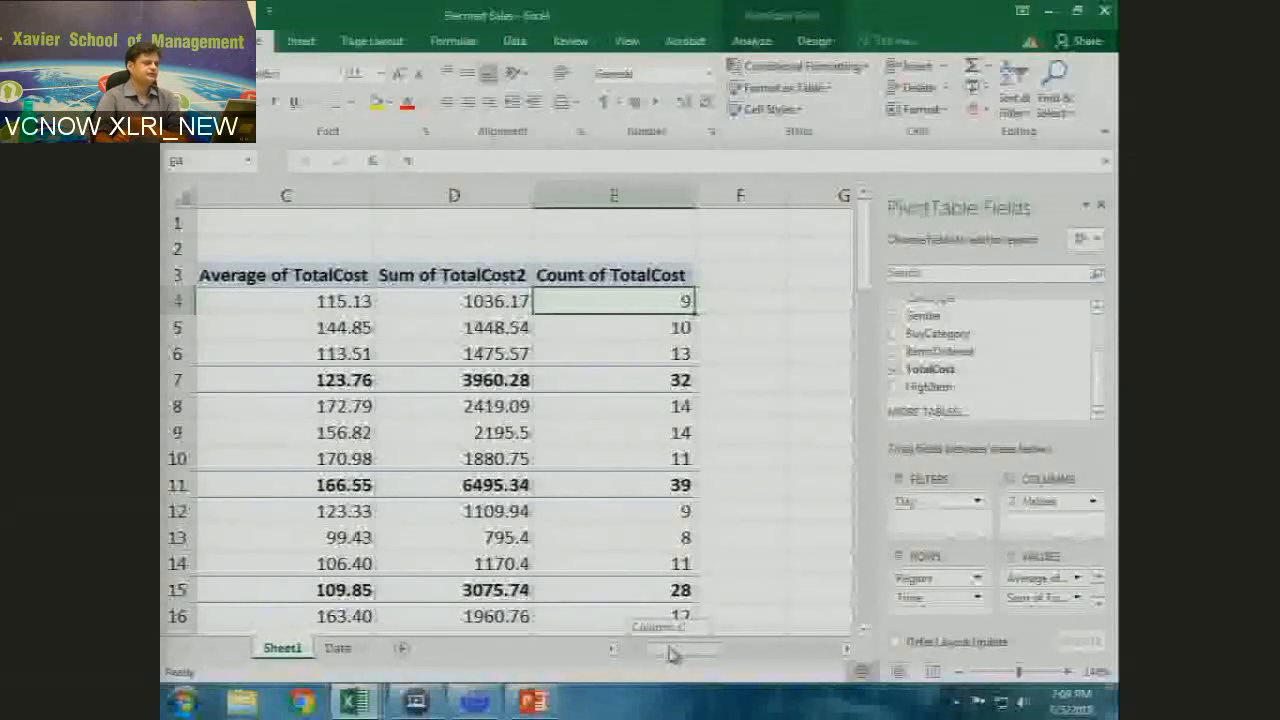
left_click_drag(670, 654, 660, 655)
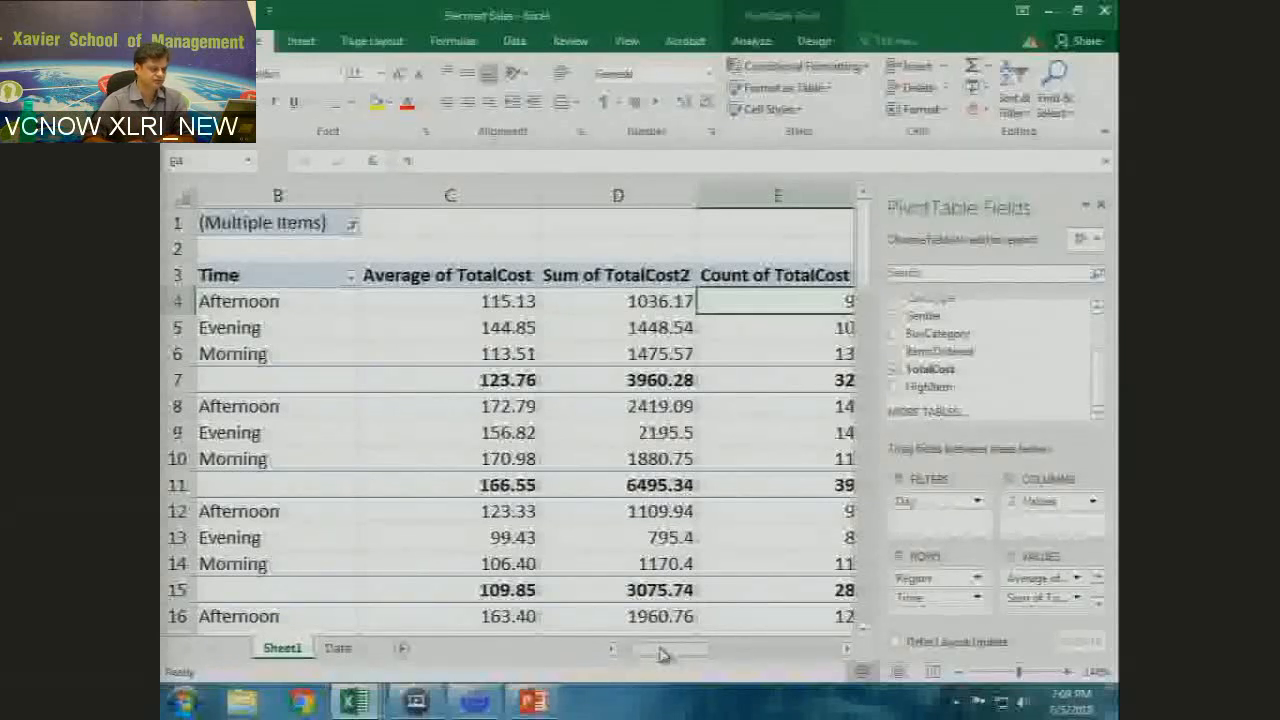
Remove the Average of TotalCost and Count of TotalCost fields from the pivot table's values.
left_click(1080, 585)
left_click(1010, 553)
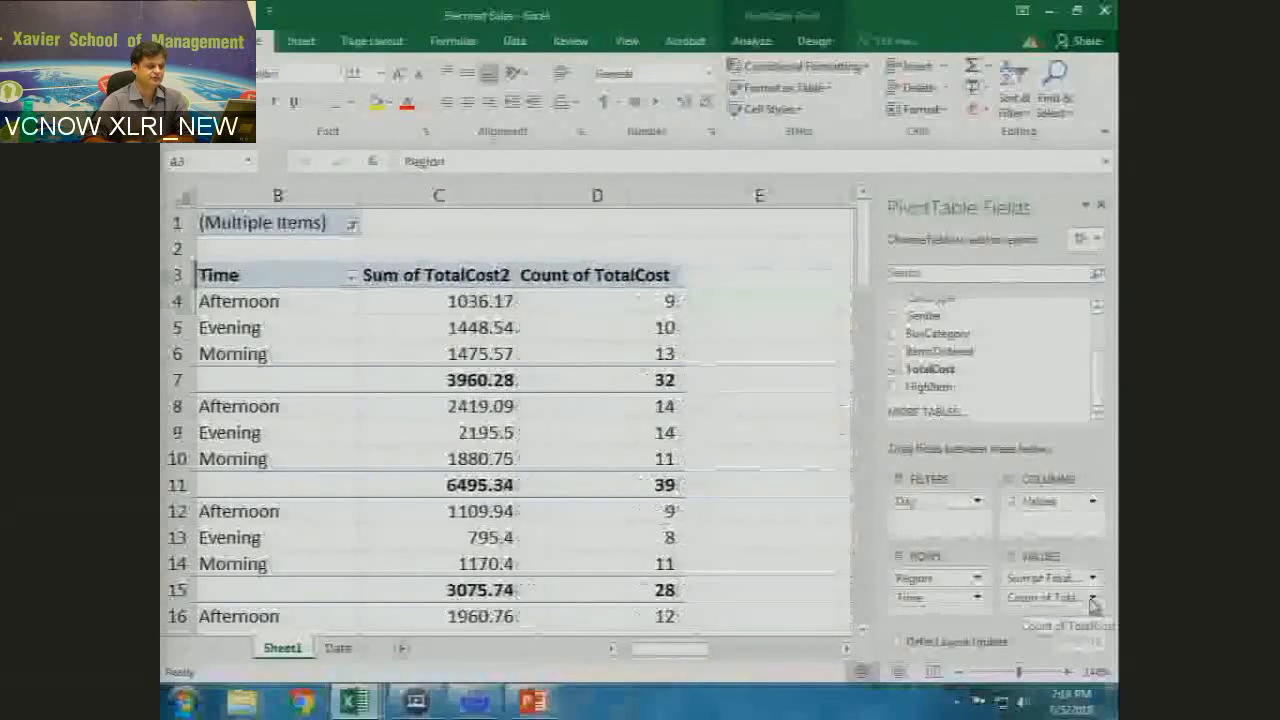
left_click(1091, 597)
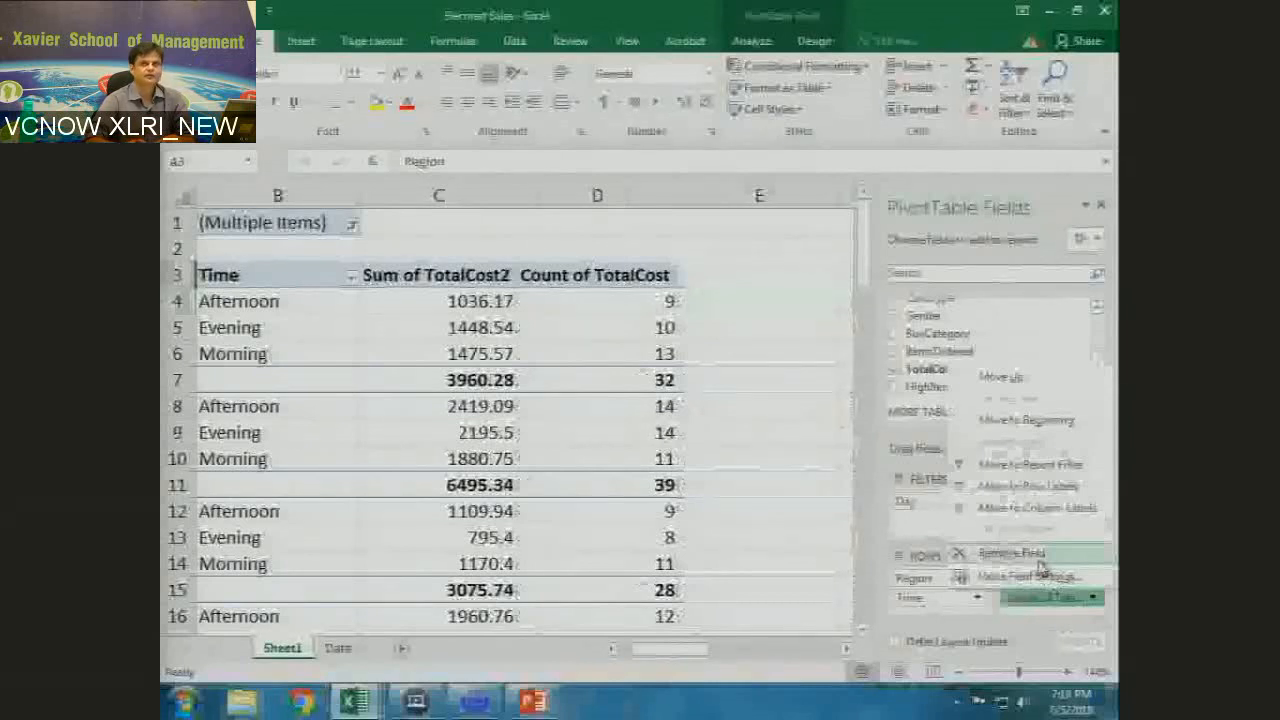
left_click(1039, 560)
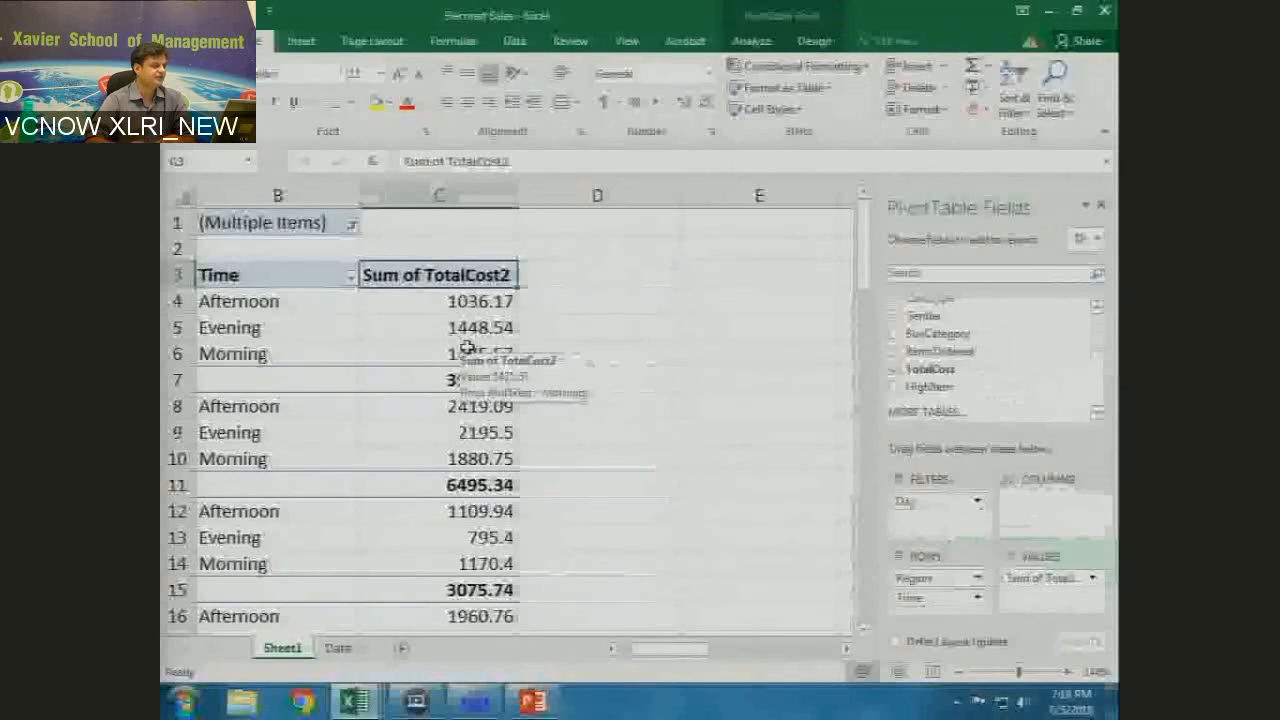
Rename the remaining Sum of TotalCost2 value field to "Sum of Total Cost".
right_click(488, 302)
mouse_move(609, 485)
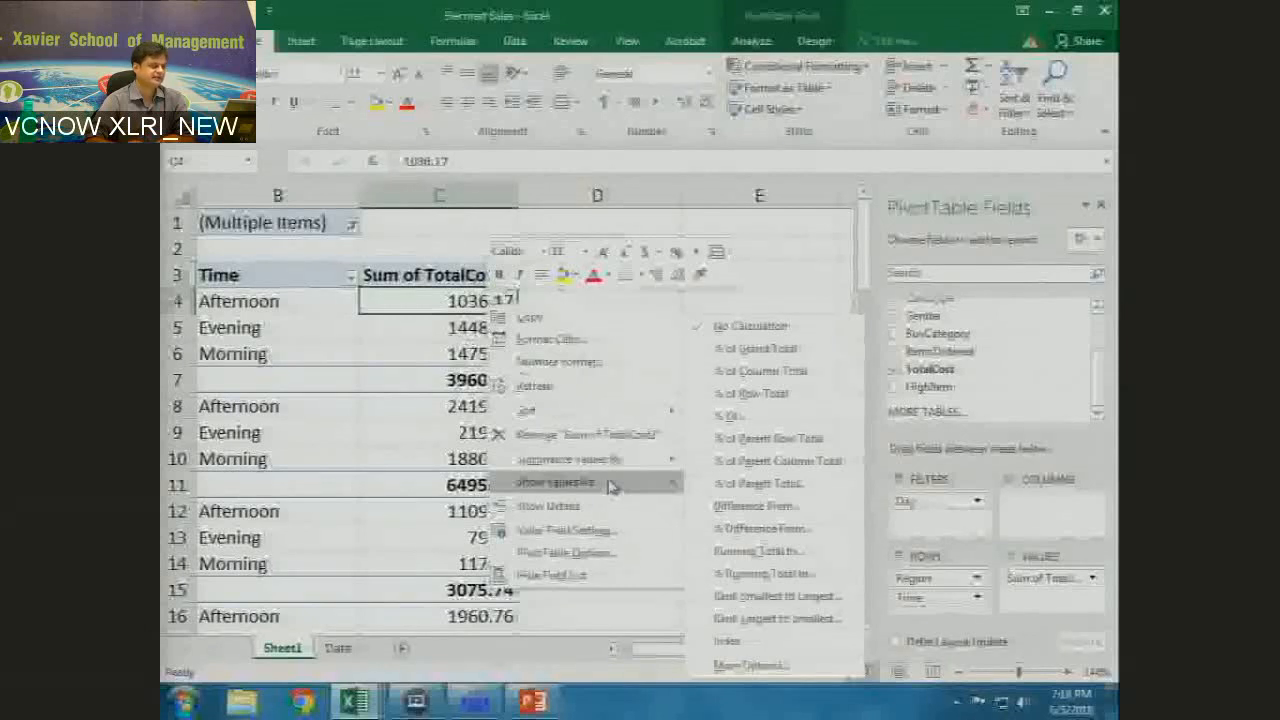
left_click(608, 530)
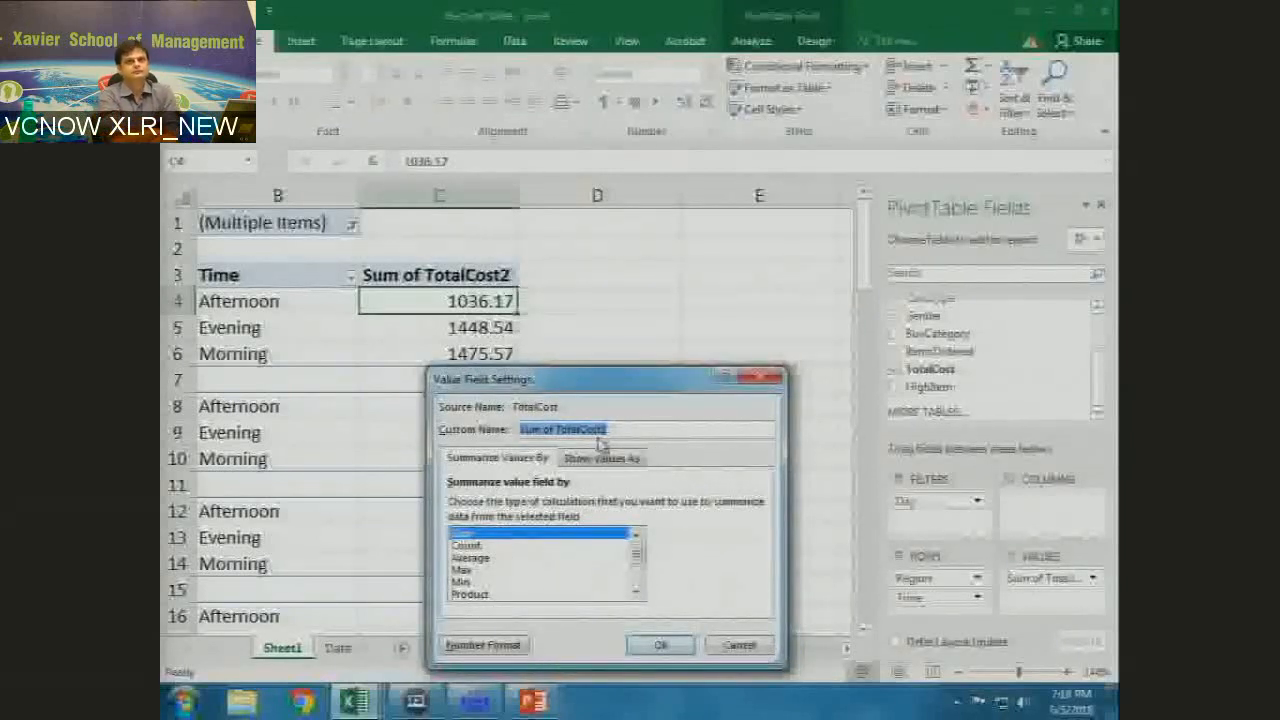
type("Sum of Total Cost")
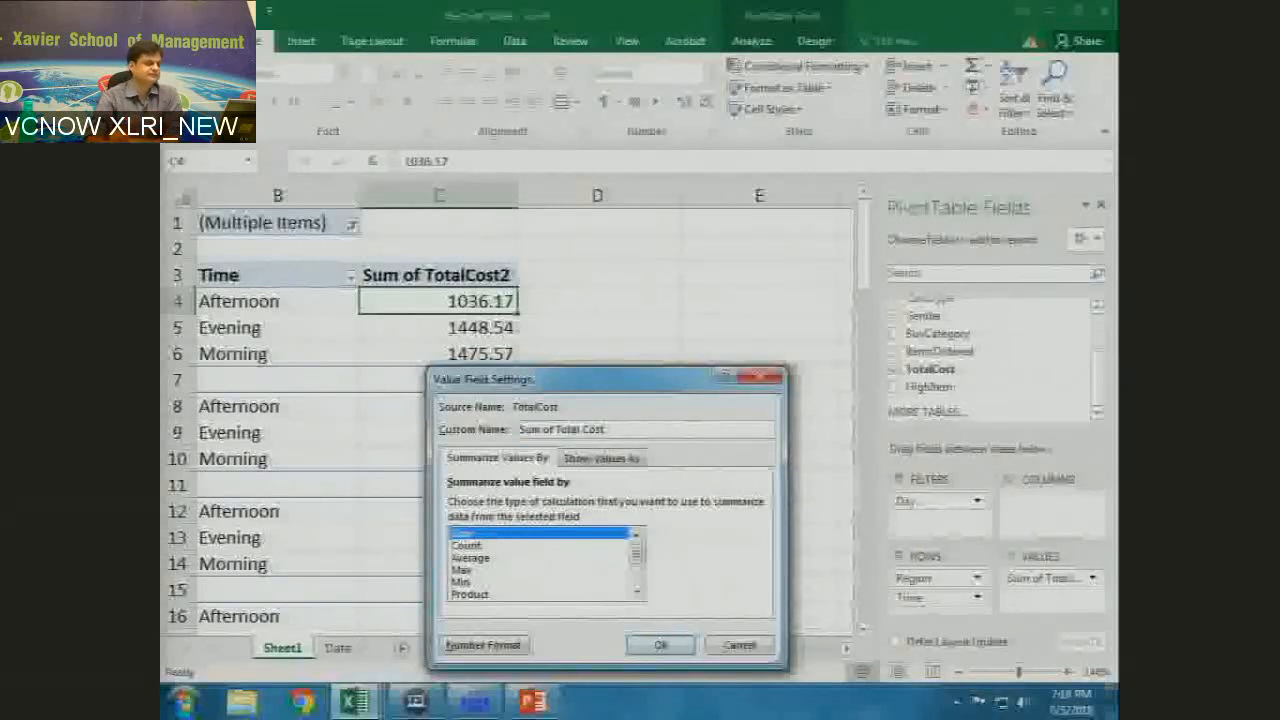
left_click(660, 646)
left_click(584, 377)
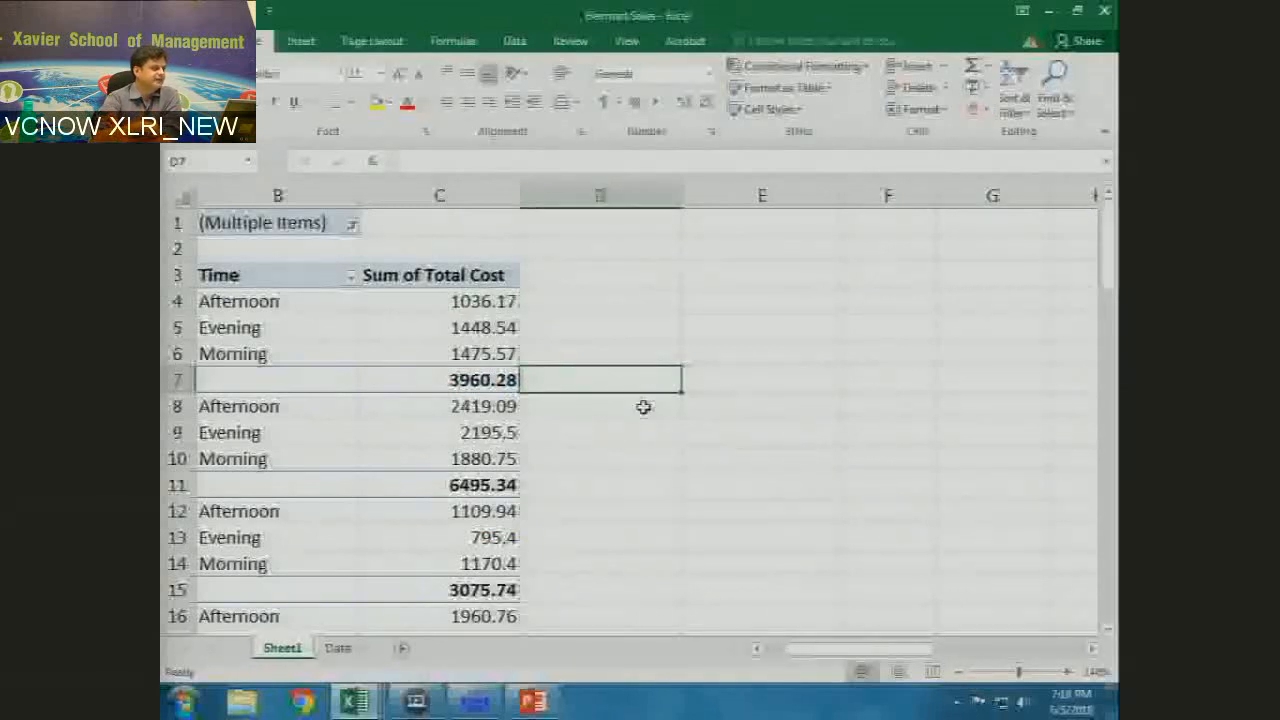
Move the Time field from the pivot table's rows to its columns, keeping Region in the rows.
key("Left")
key("Left")
key("Up")
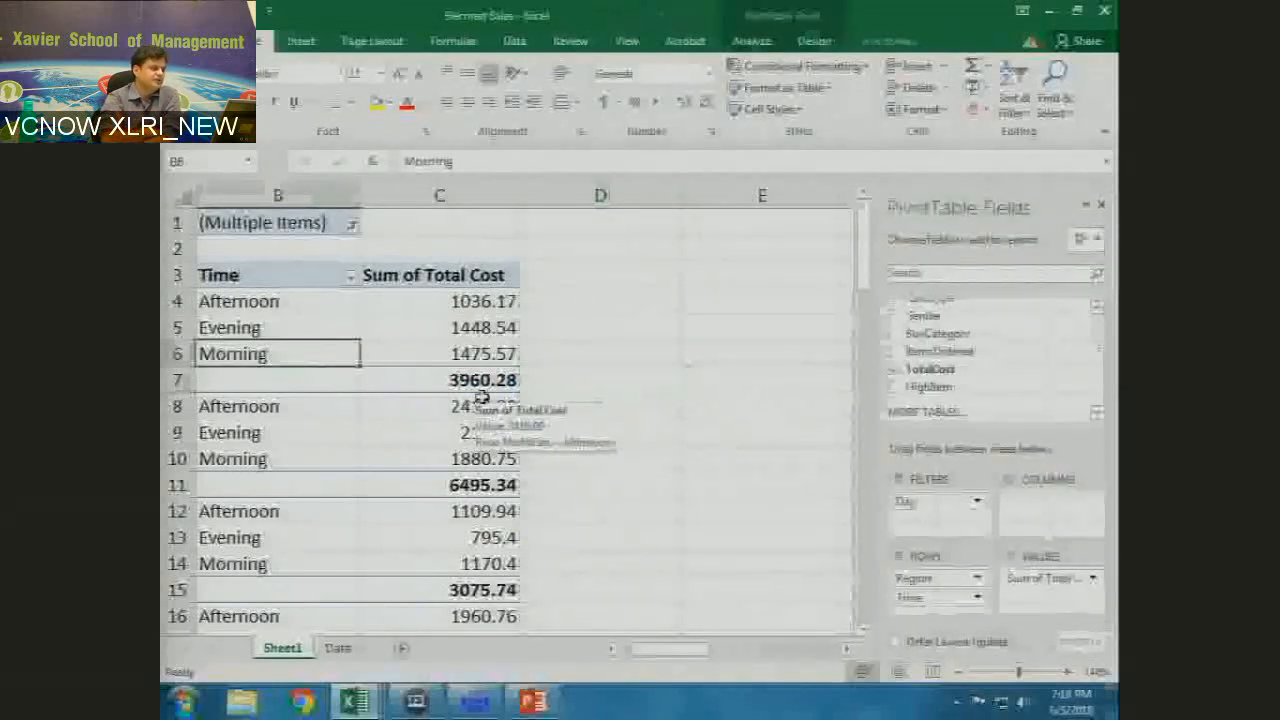
scroll(735, 395, "left", 1)
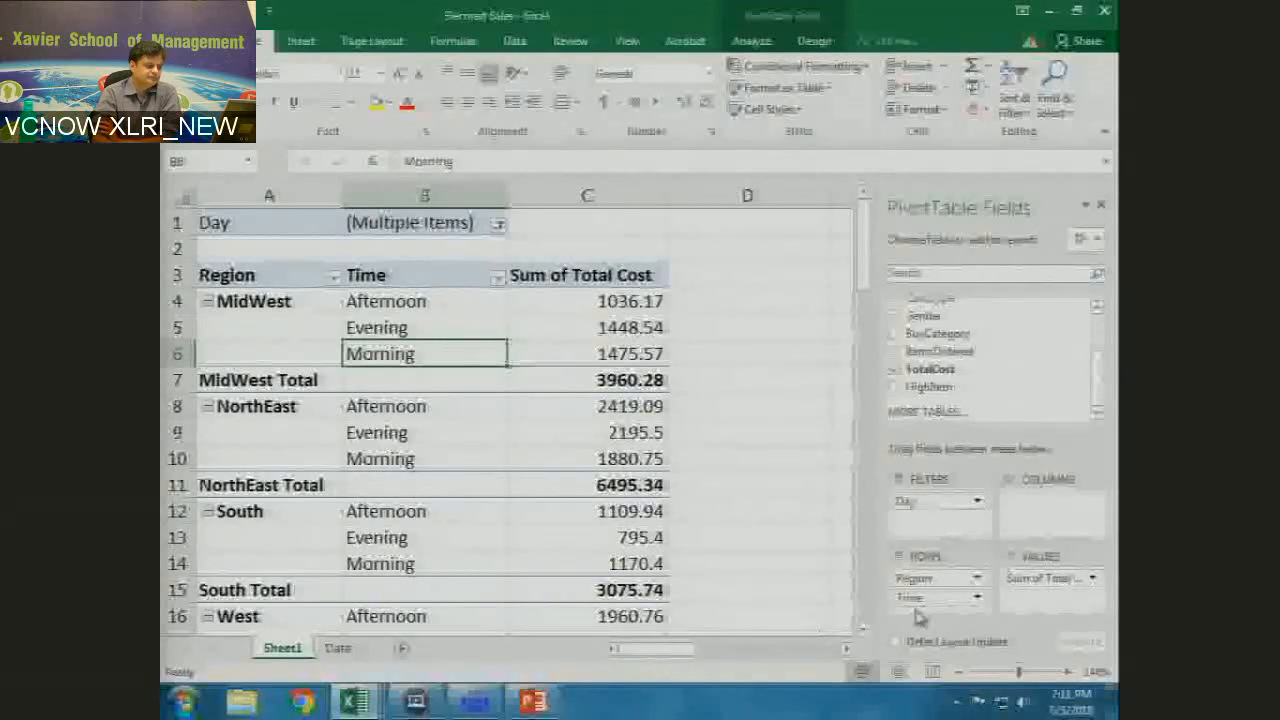
left_click_drag(925, 597, 1050, 510)
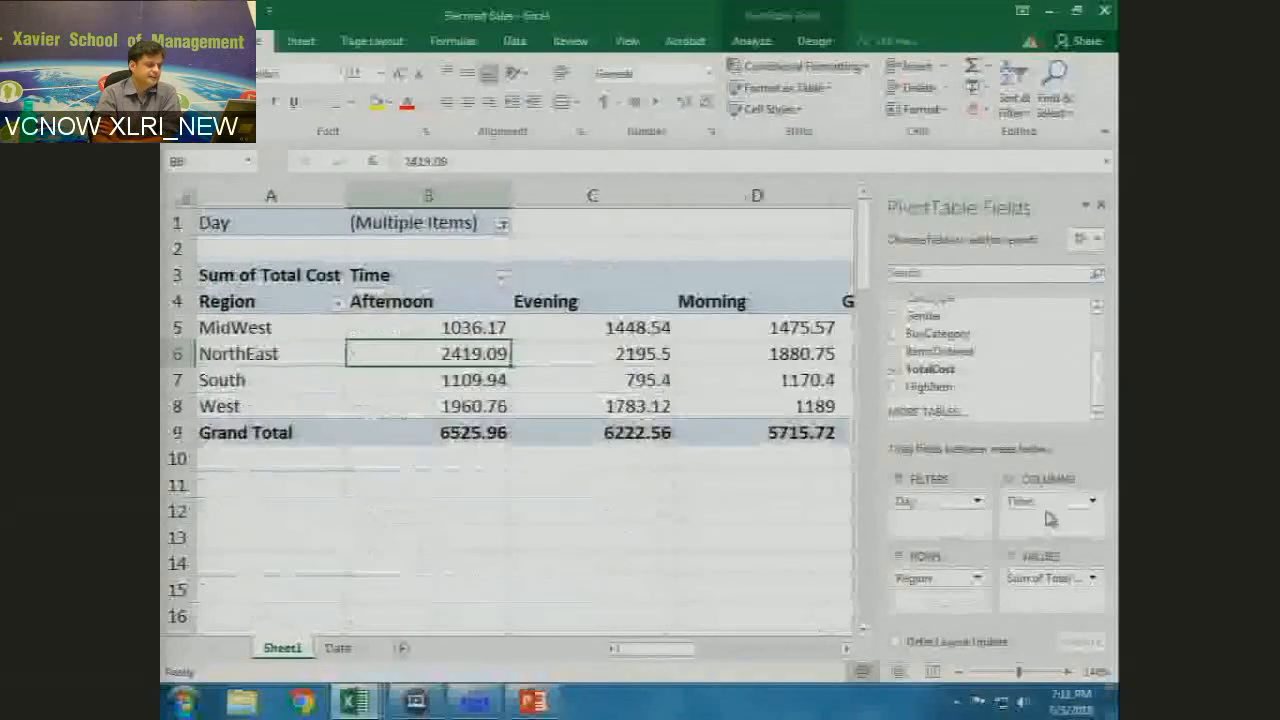
left_click(936, 672)
scroll(848, 546, "up", 3)
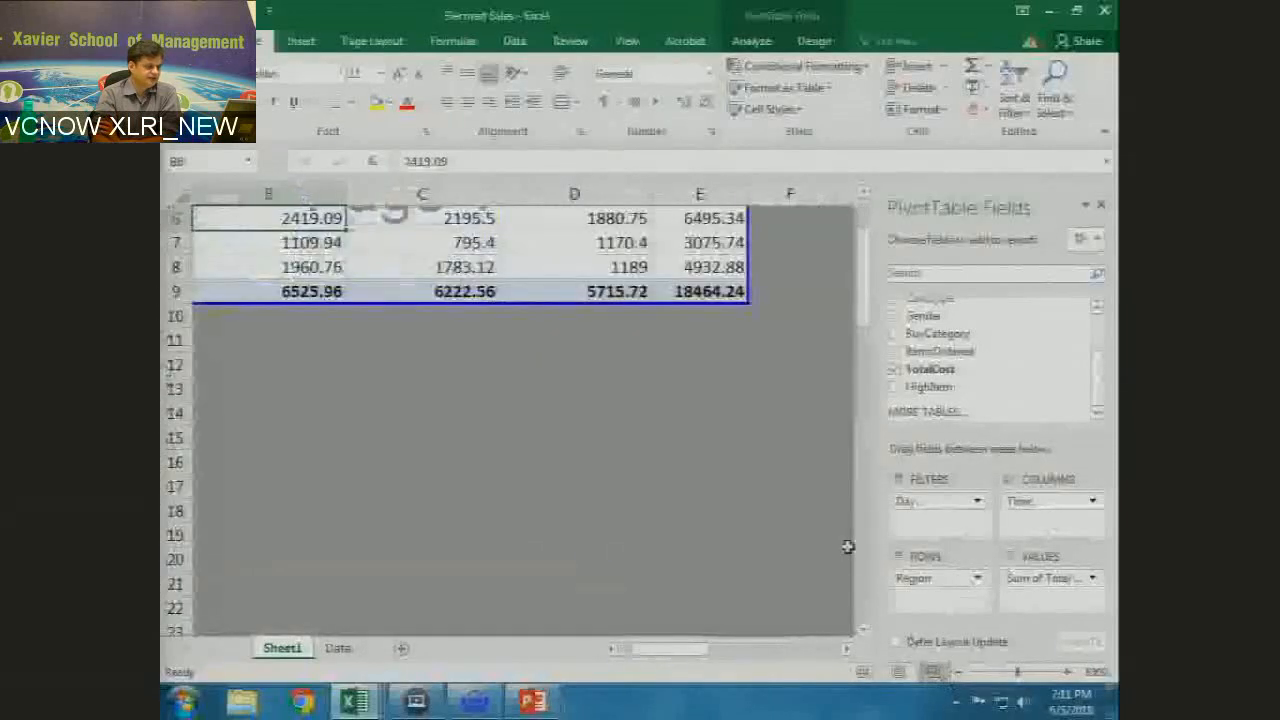
scroll(848, 546, "up", 2)
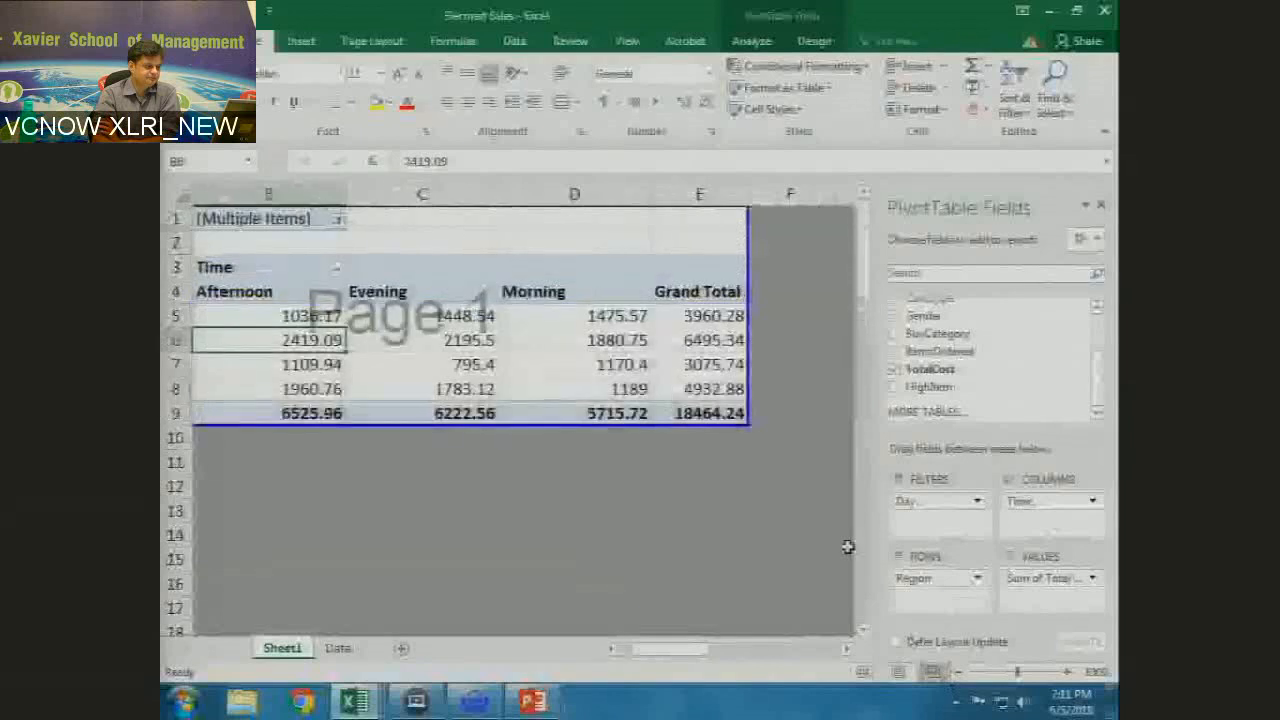
left_click(866, 673)
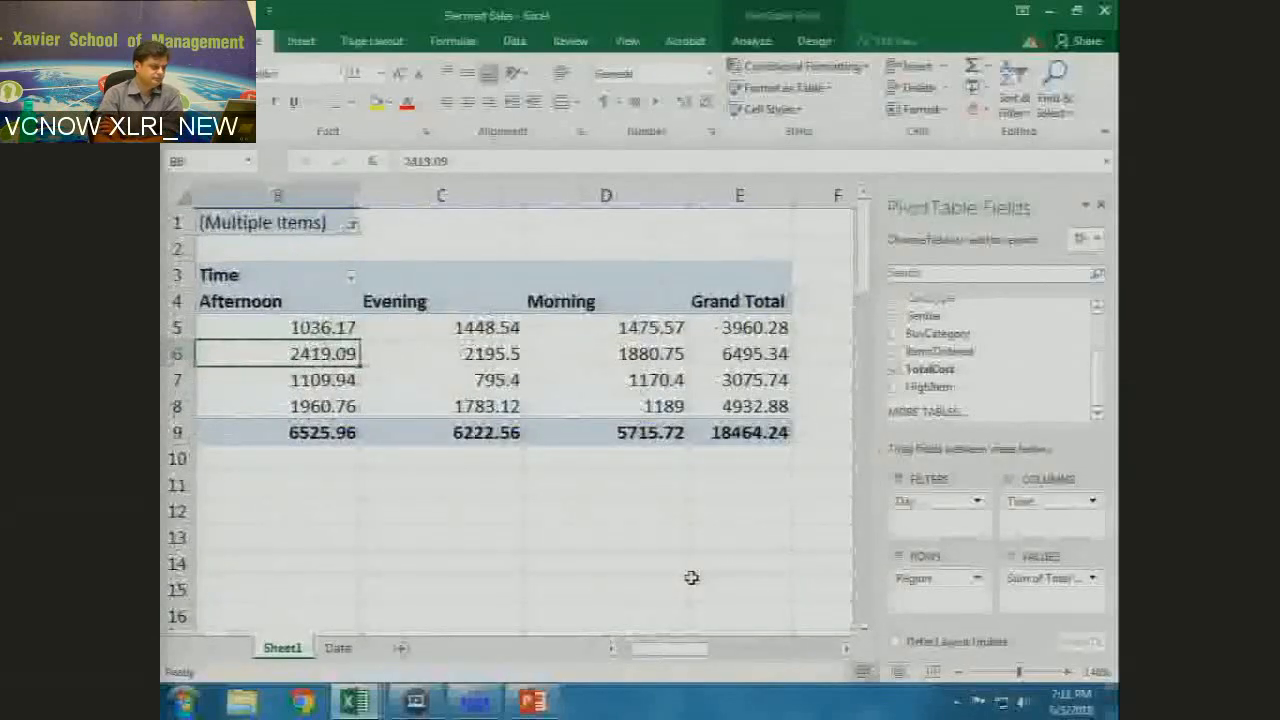
Show the Sum of Total Cost values as % of Row Total.
scroll(691, 577, "left", 1)
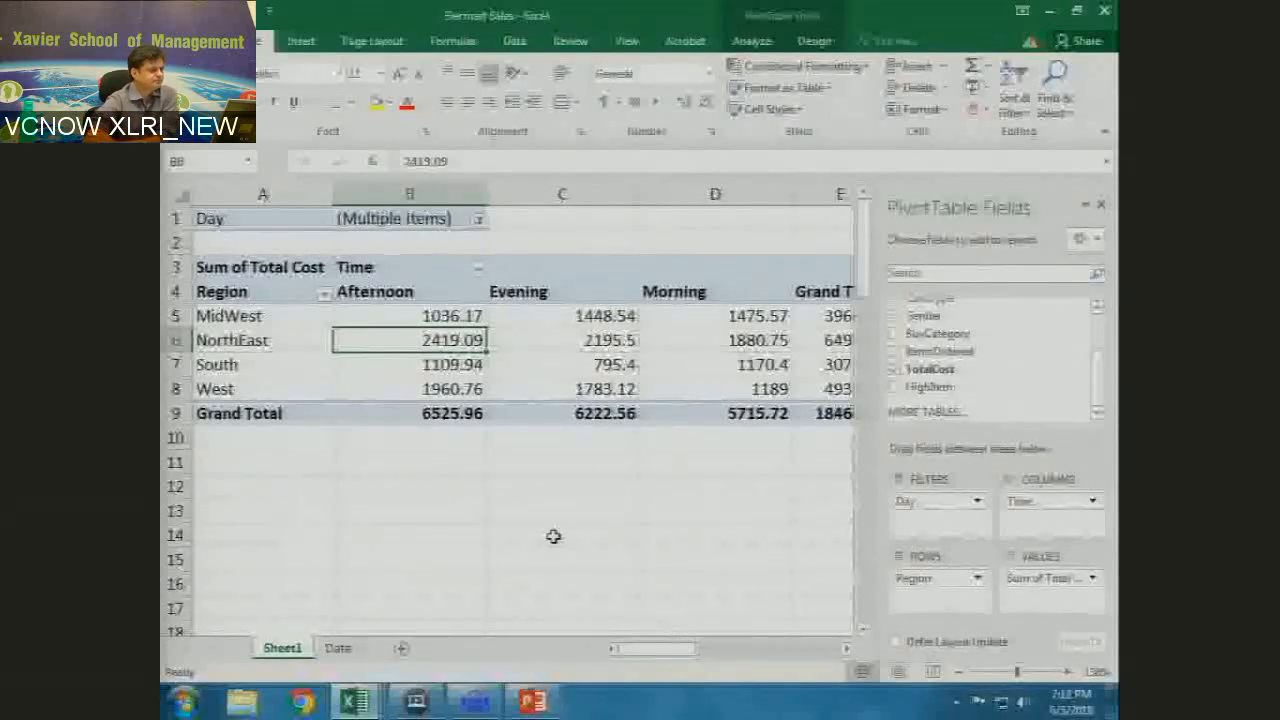
left_click(959, 674)
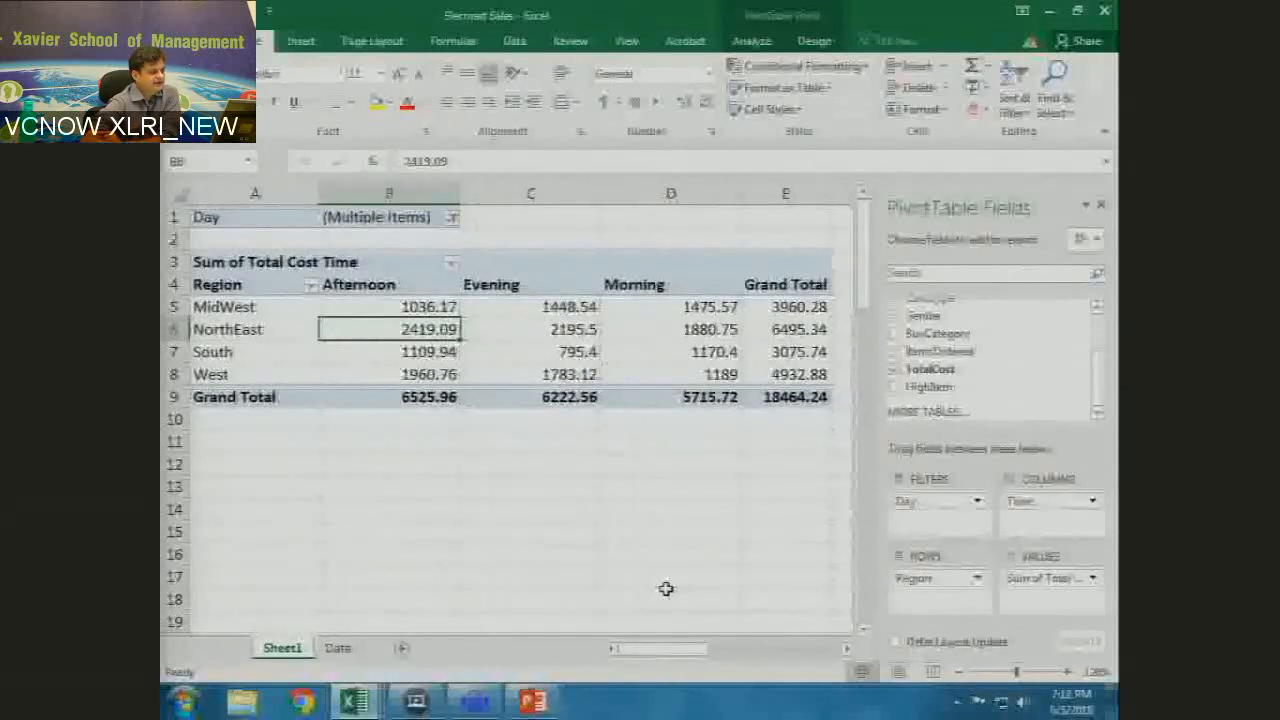
mouse_move(426, 307)
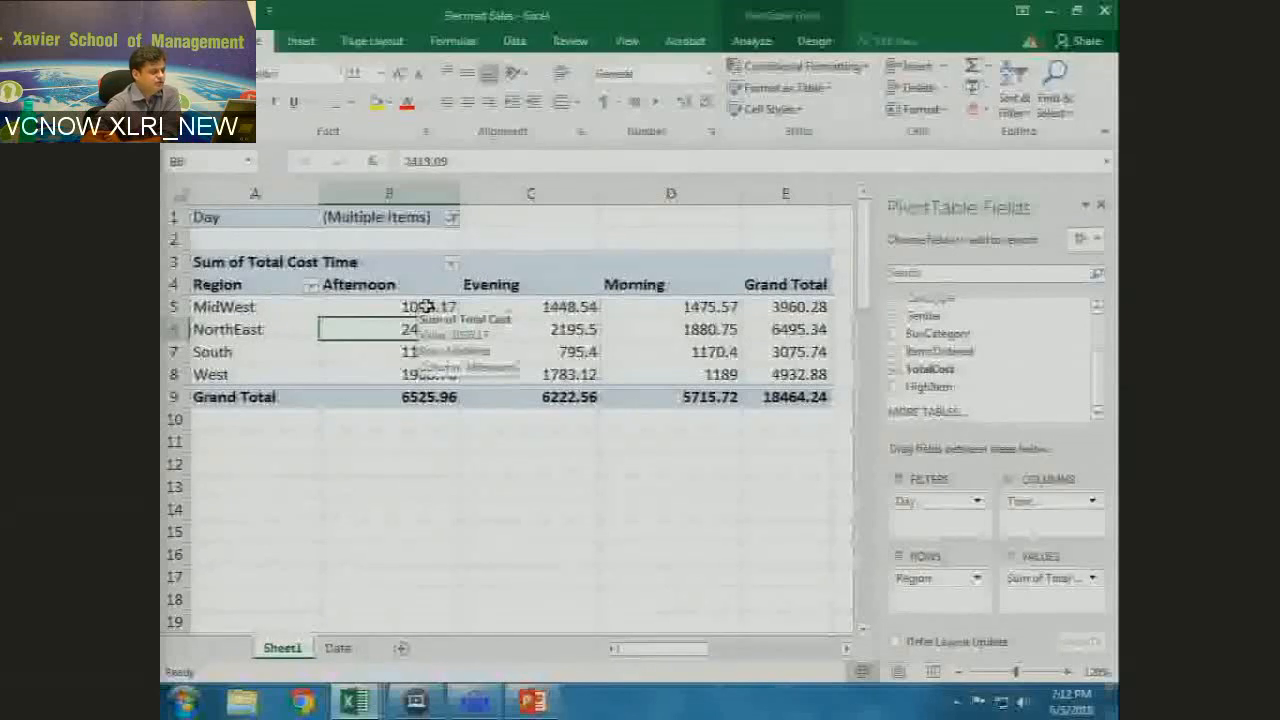
right_click(427, 308)
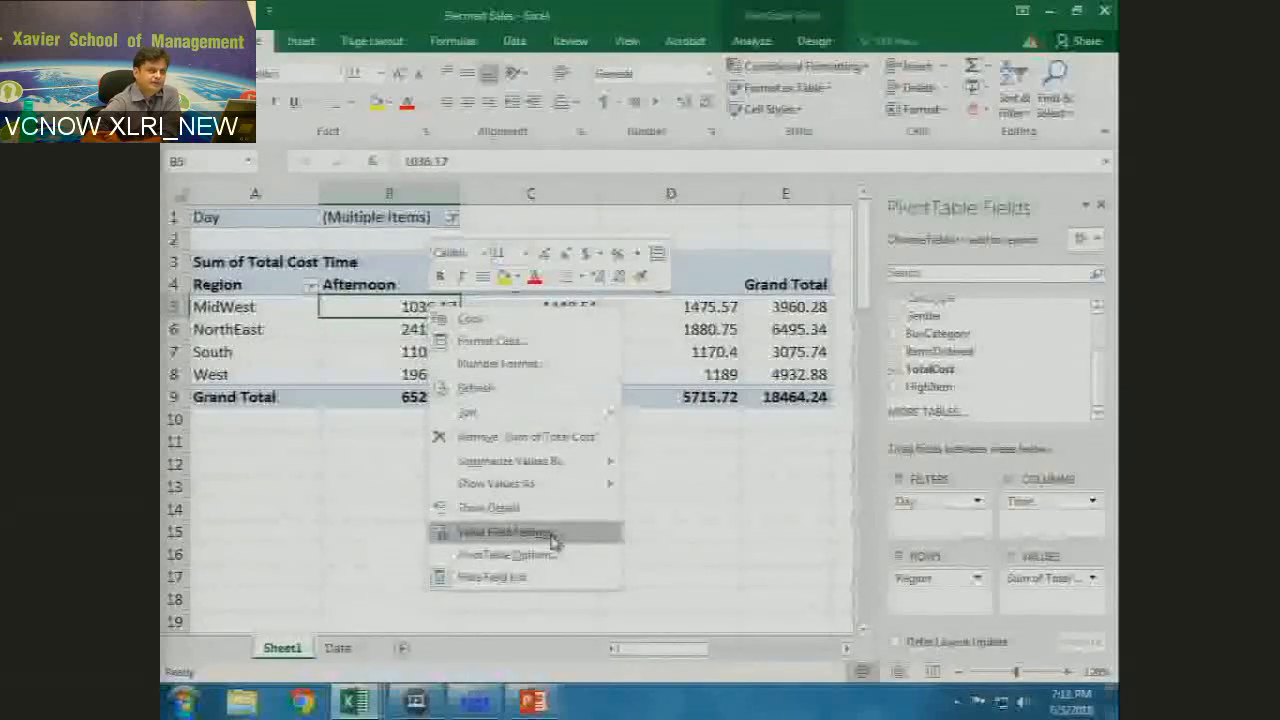
left_click(553, 534)
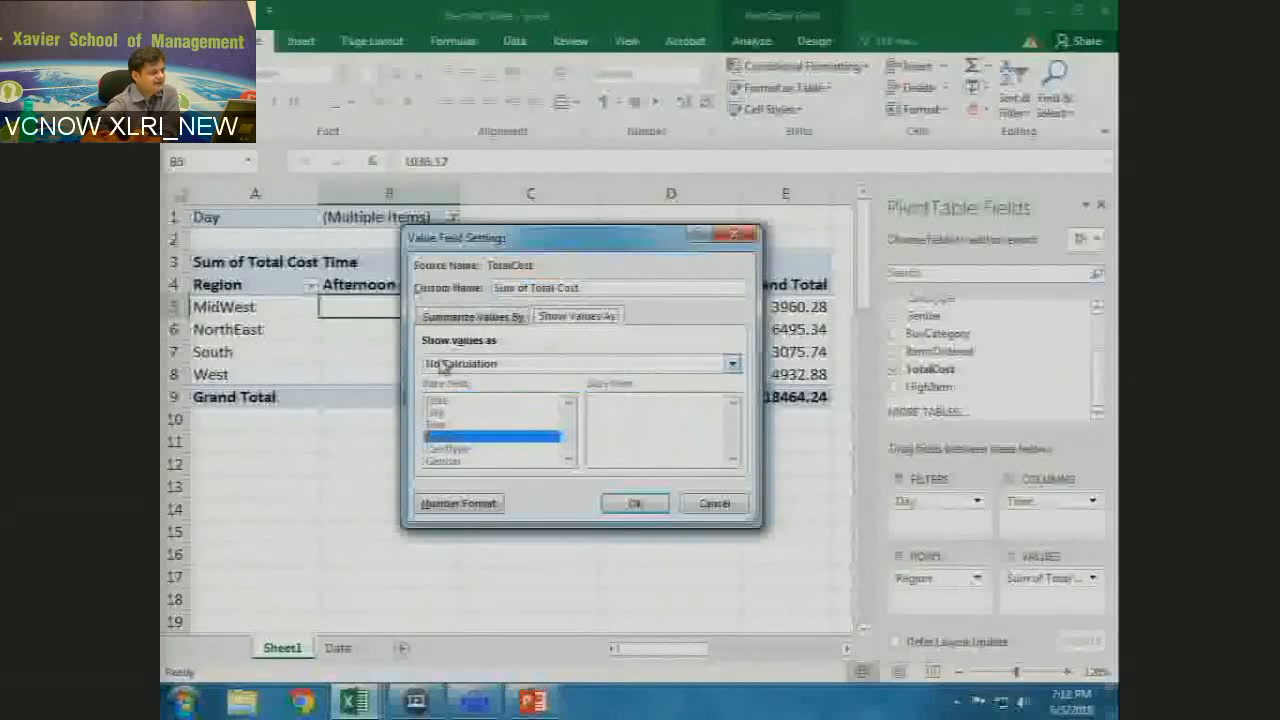
left_click(733, 366)
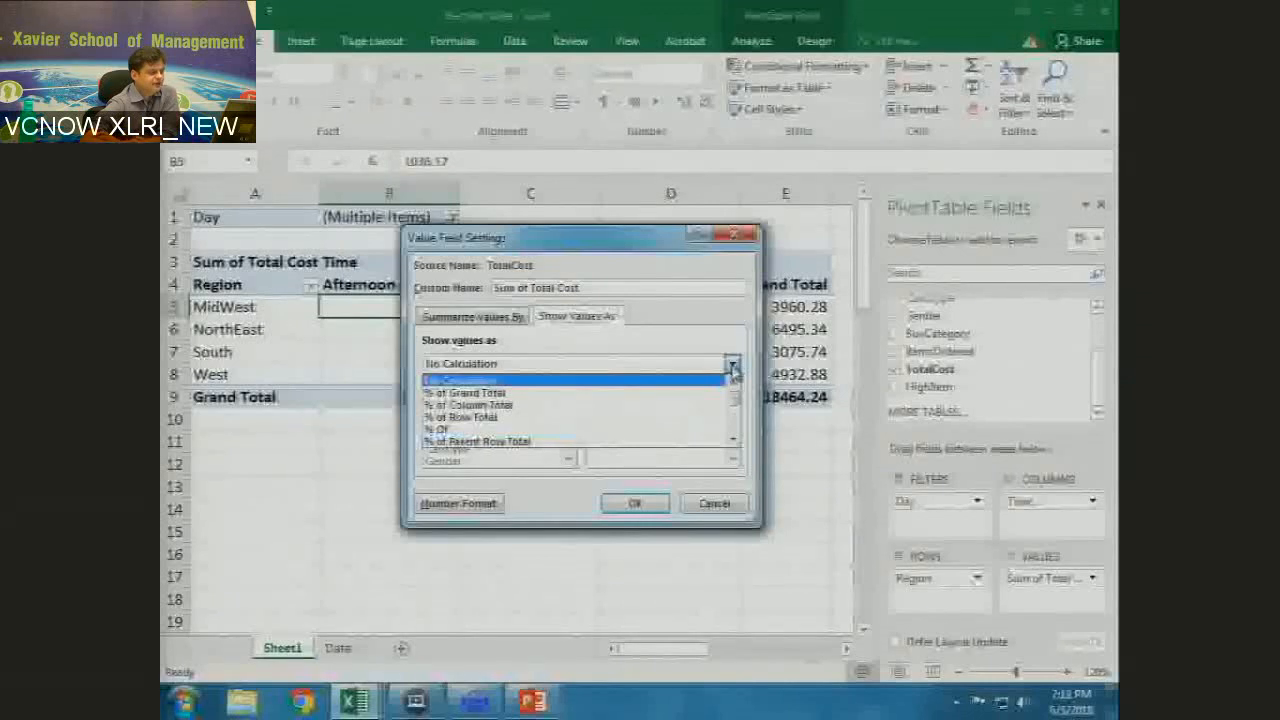
left_click(483, 422)
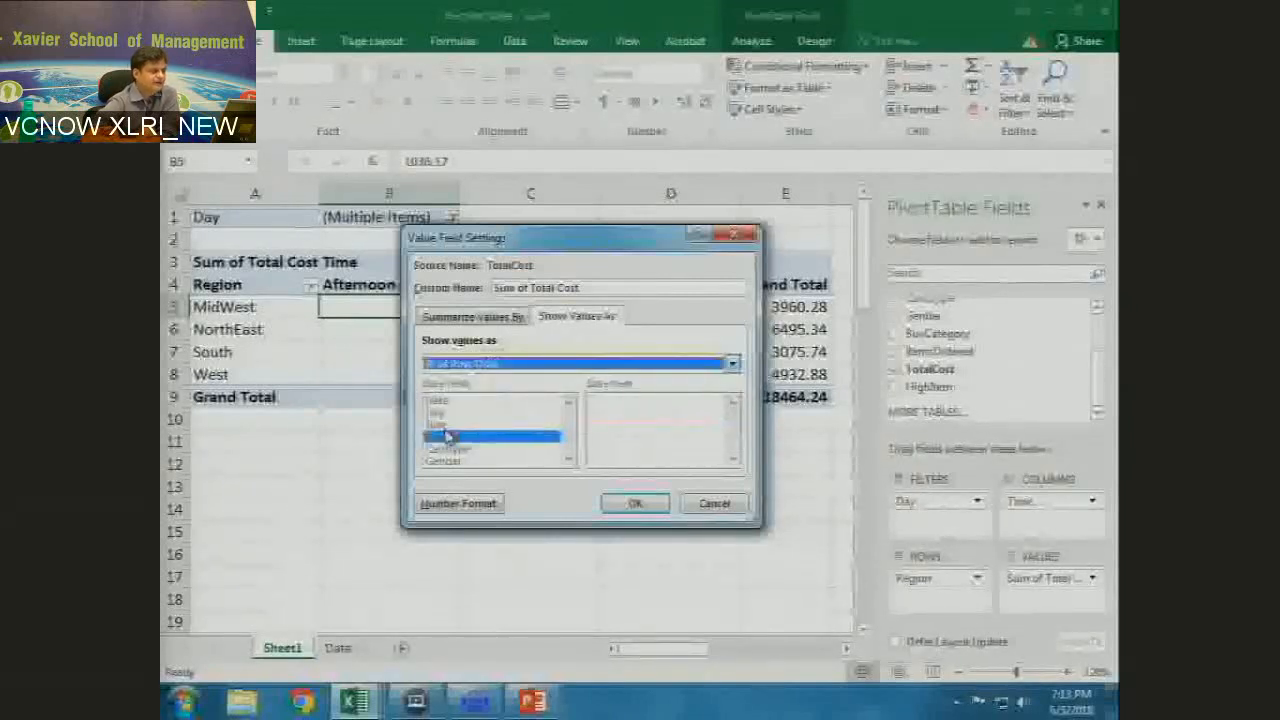
left_click(627, 503)
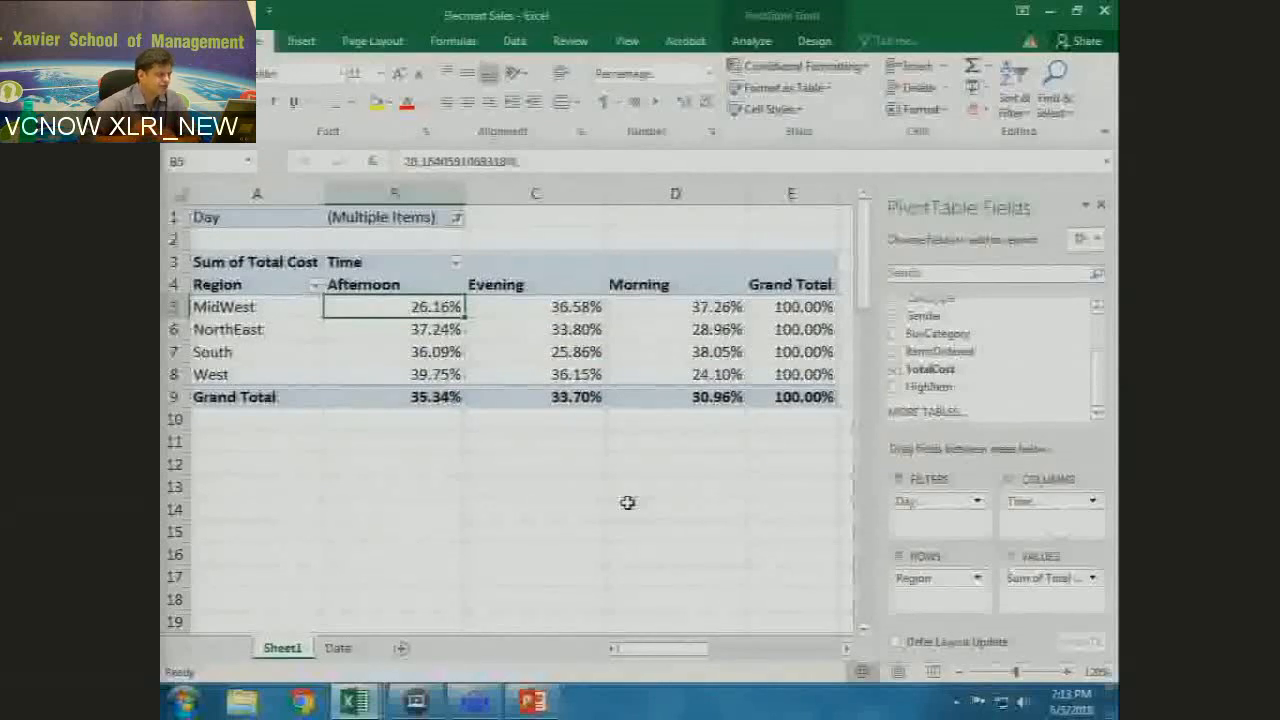
Check the row percentages by region and time, and undo the % of Row Total calculation.
left_click(571, 329)
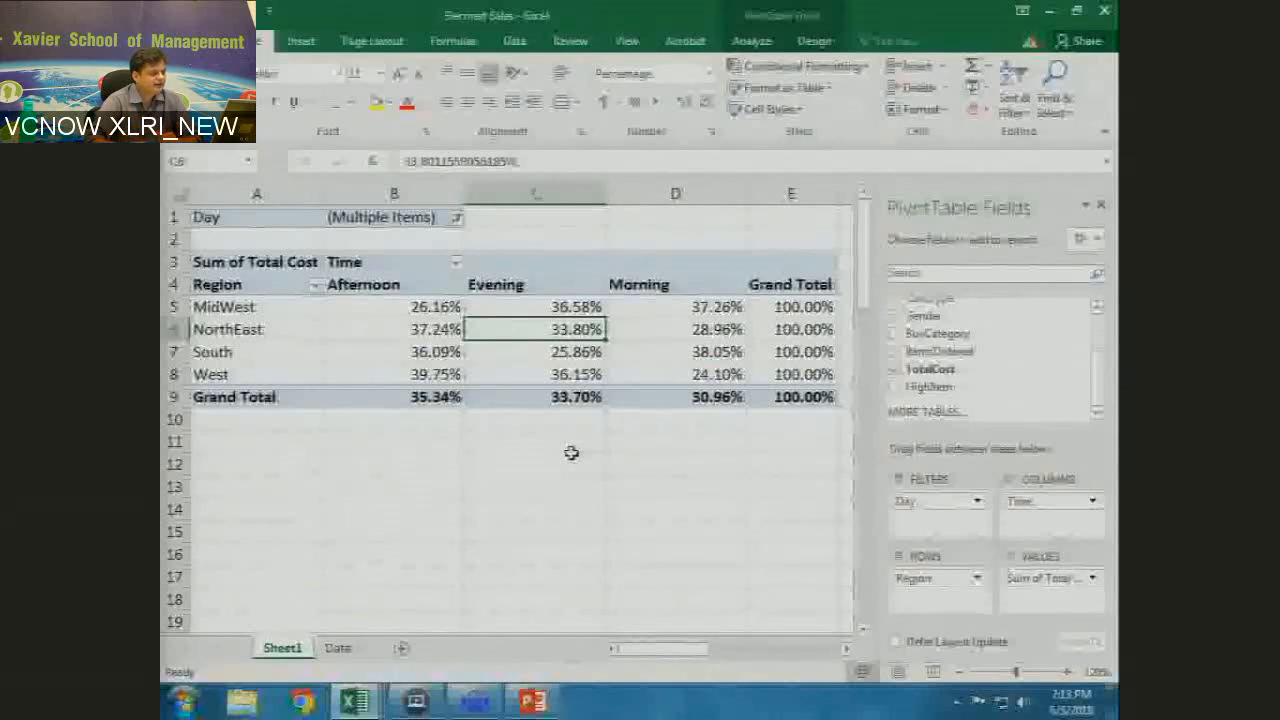
mouse_move(560, 336)
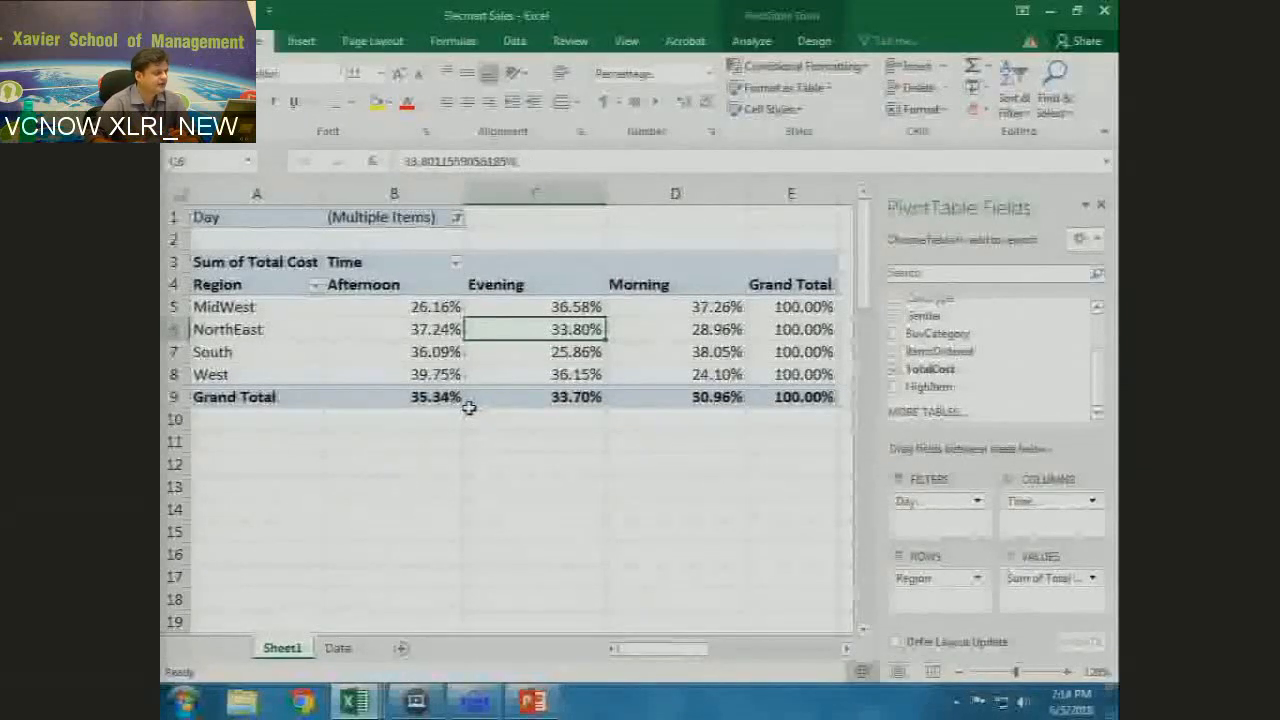
mouse_move(571, 395)
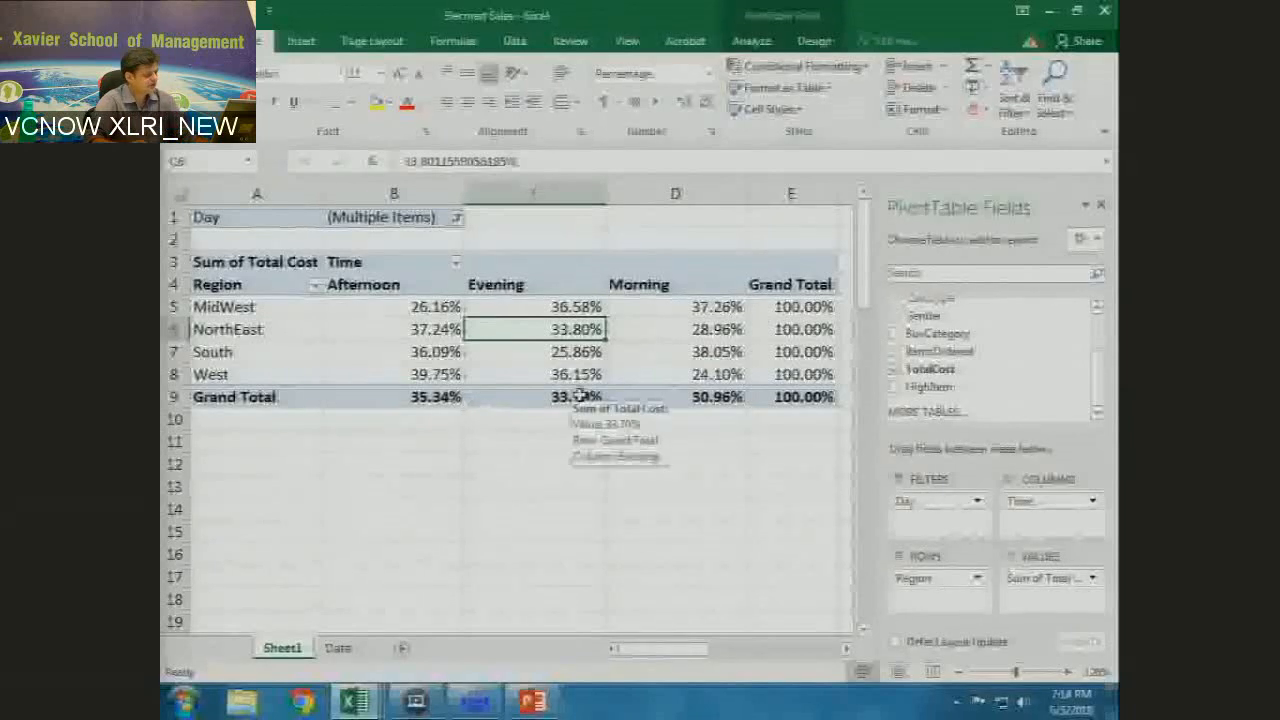
key("ctrl+z")
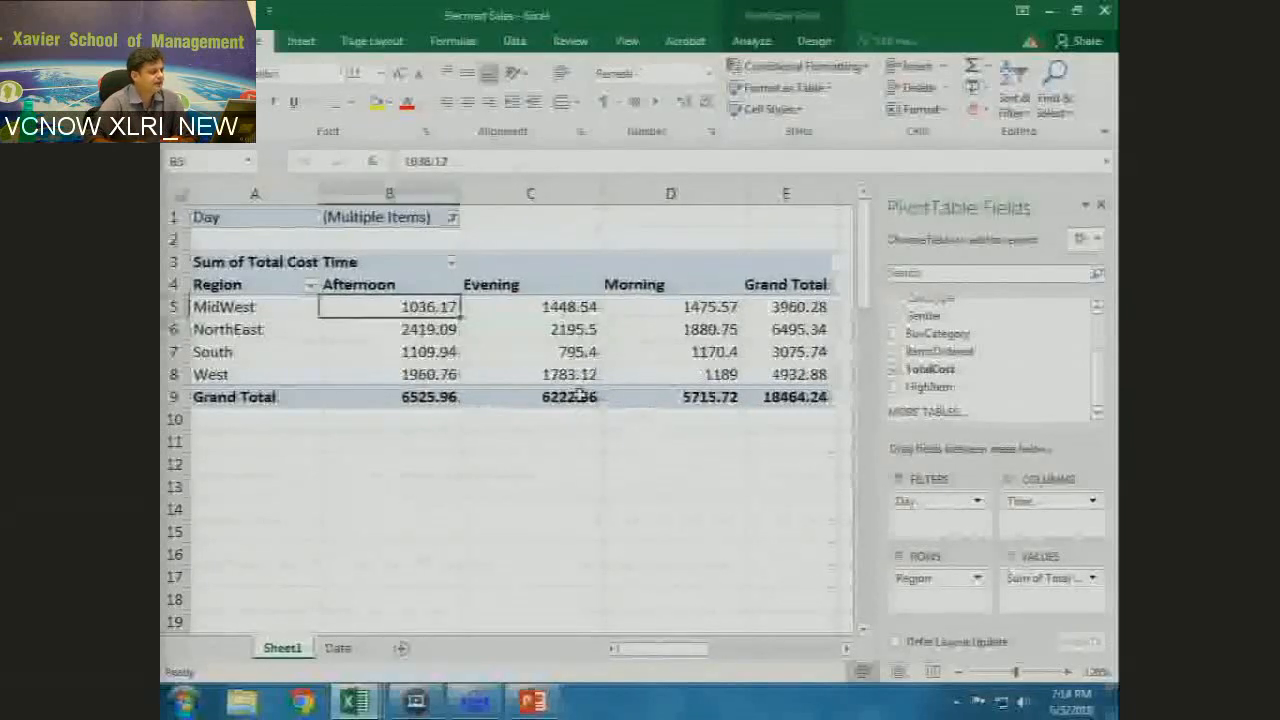
Display the Sum of Total Cost field as % of Row Total through its value field settings.
key("shift+F10")
mouse_move(474, 405)
left_click(405, 303)
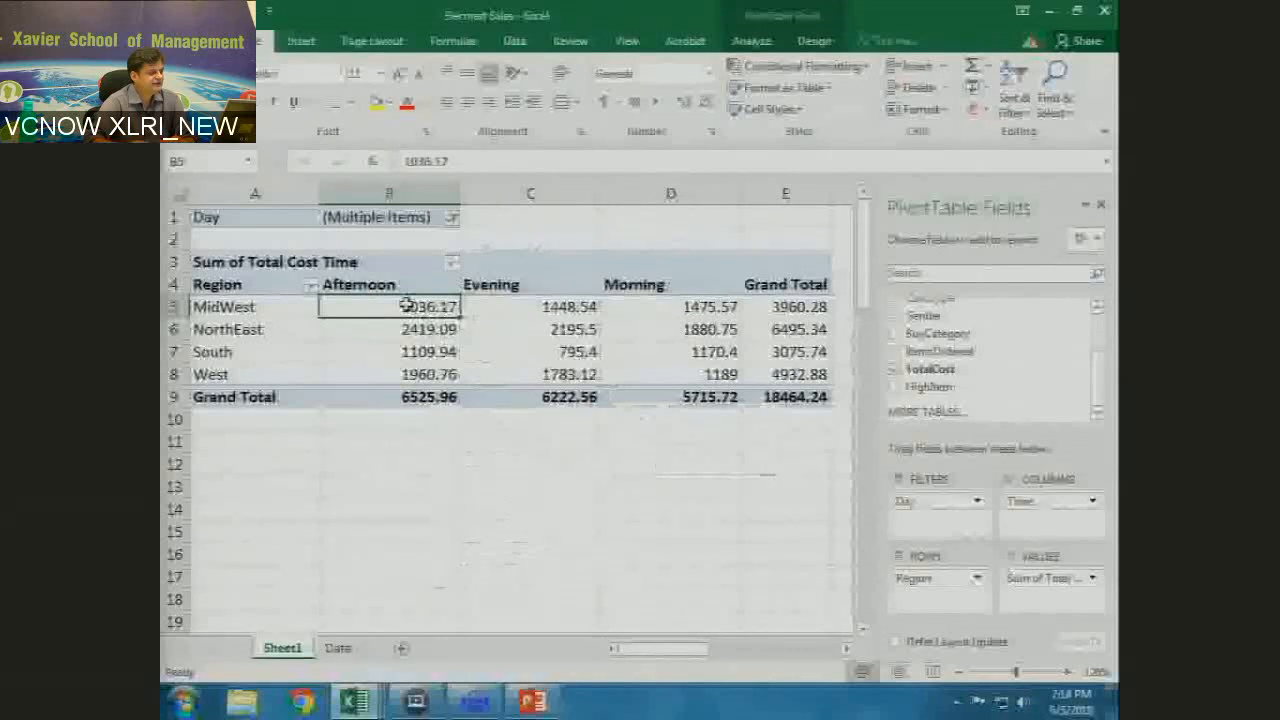
right_click(405, 303)
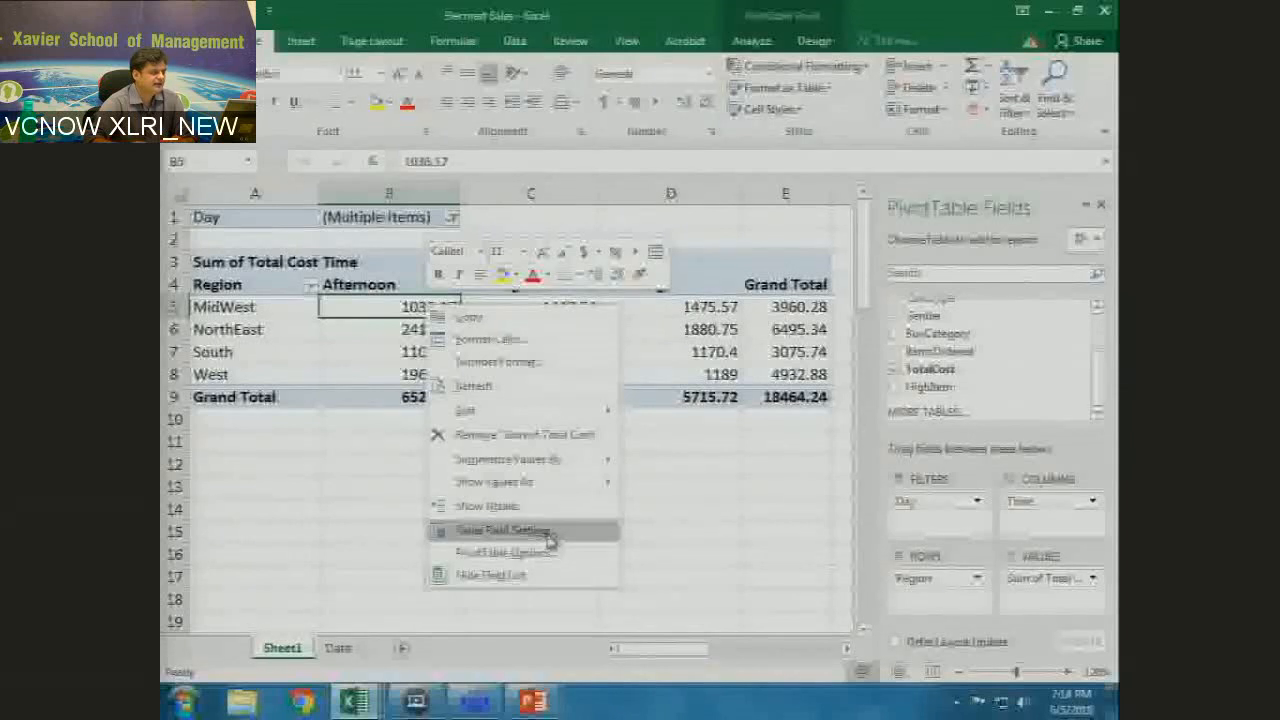
left_click(548, 540)
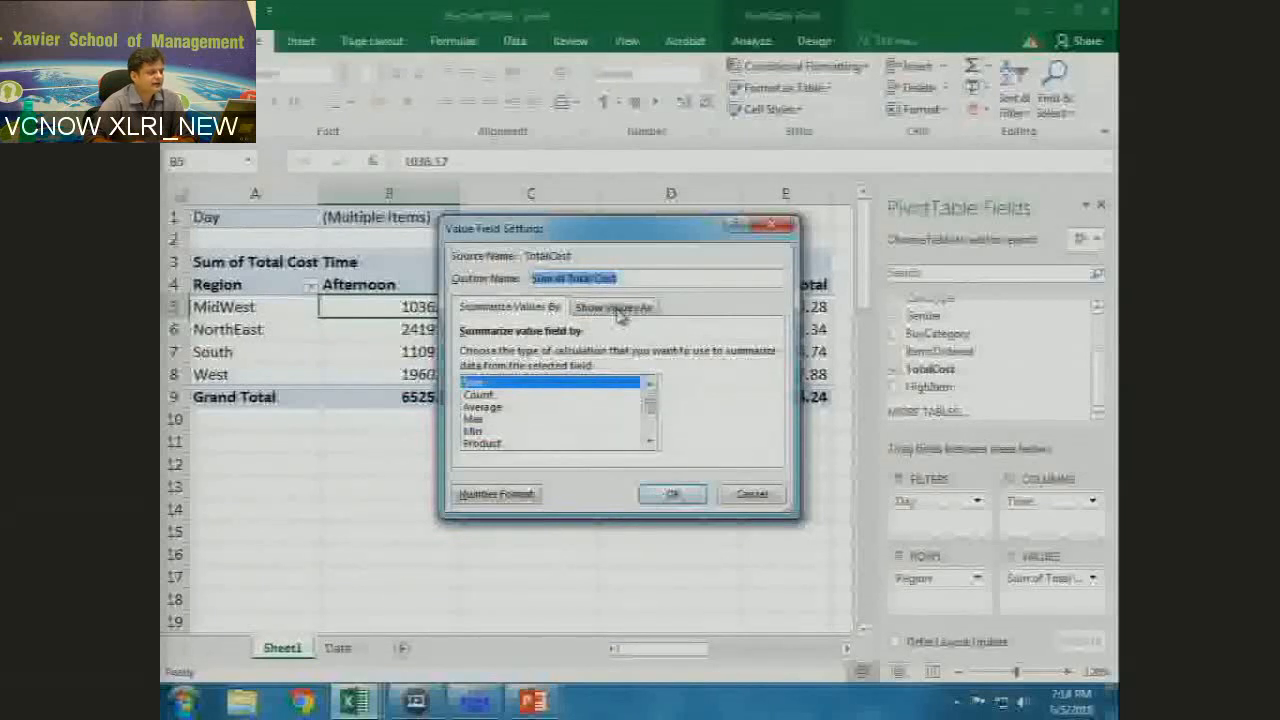
left_click(616, 308)
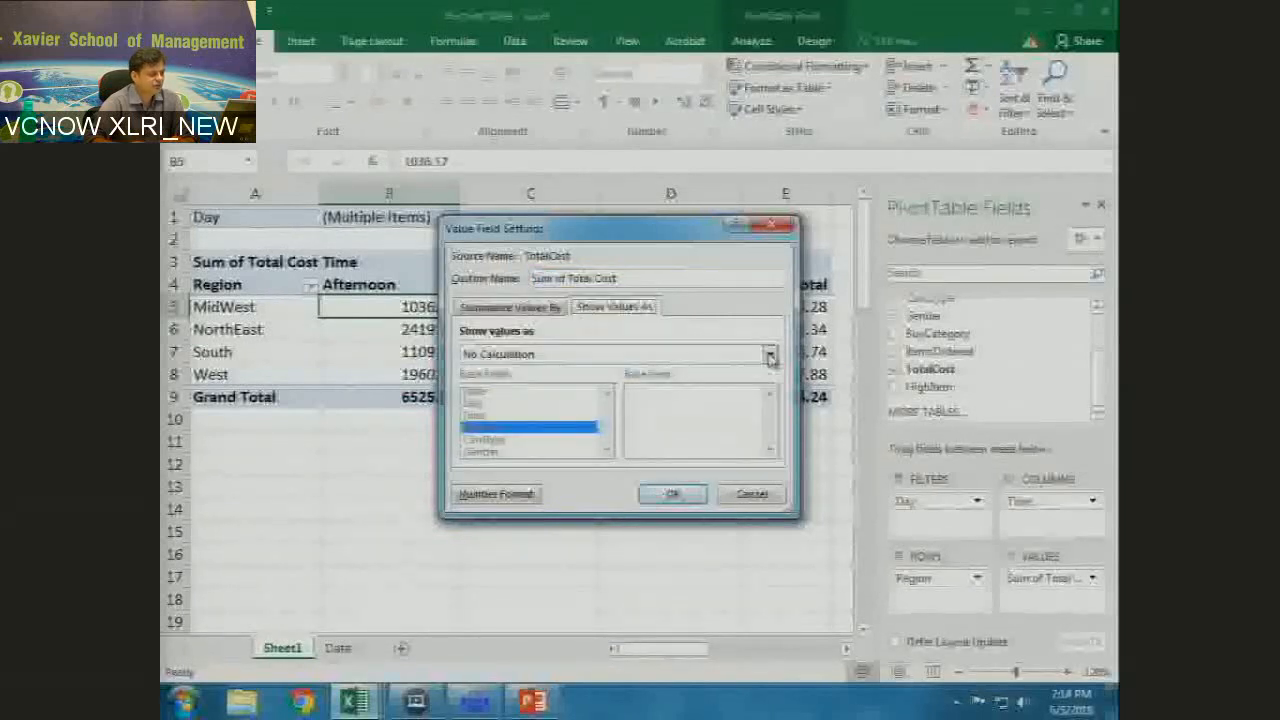
left_click(770, 355)
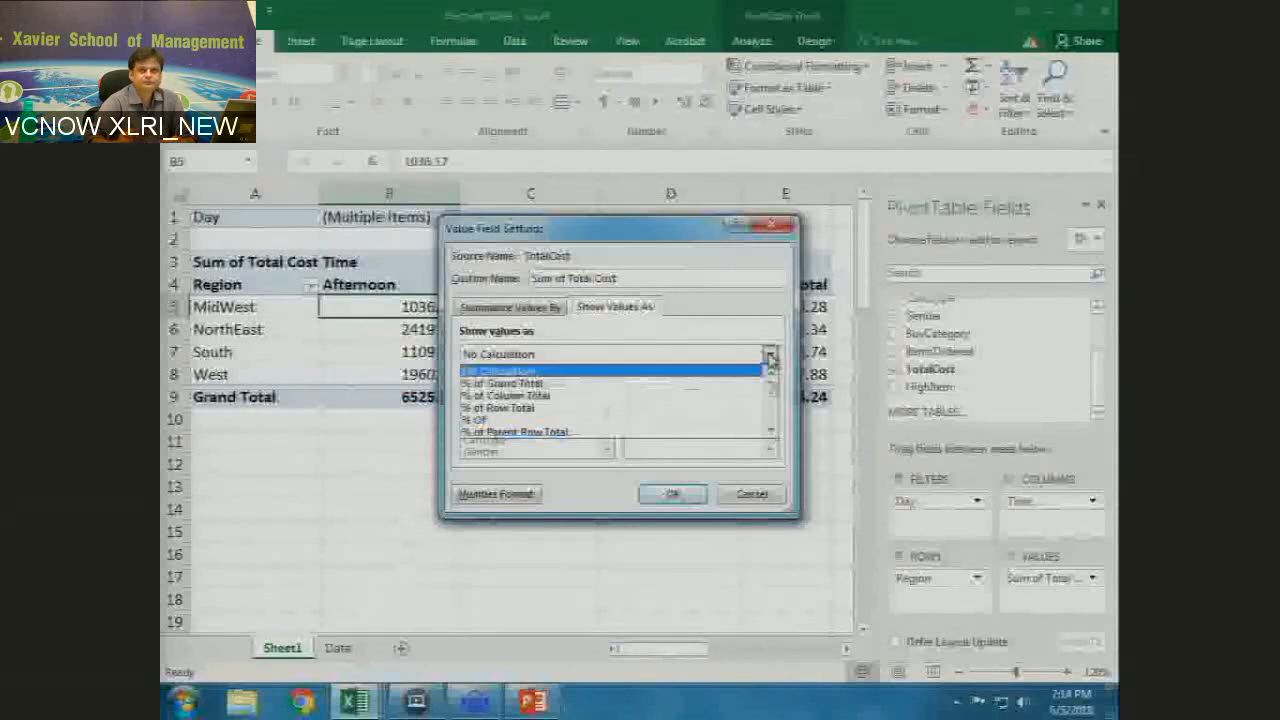
left_click(500, 409)
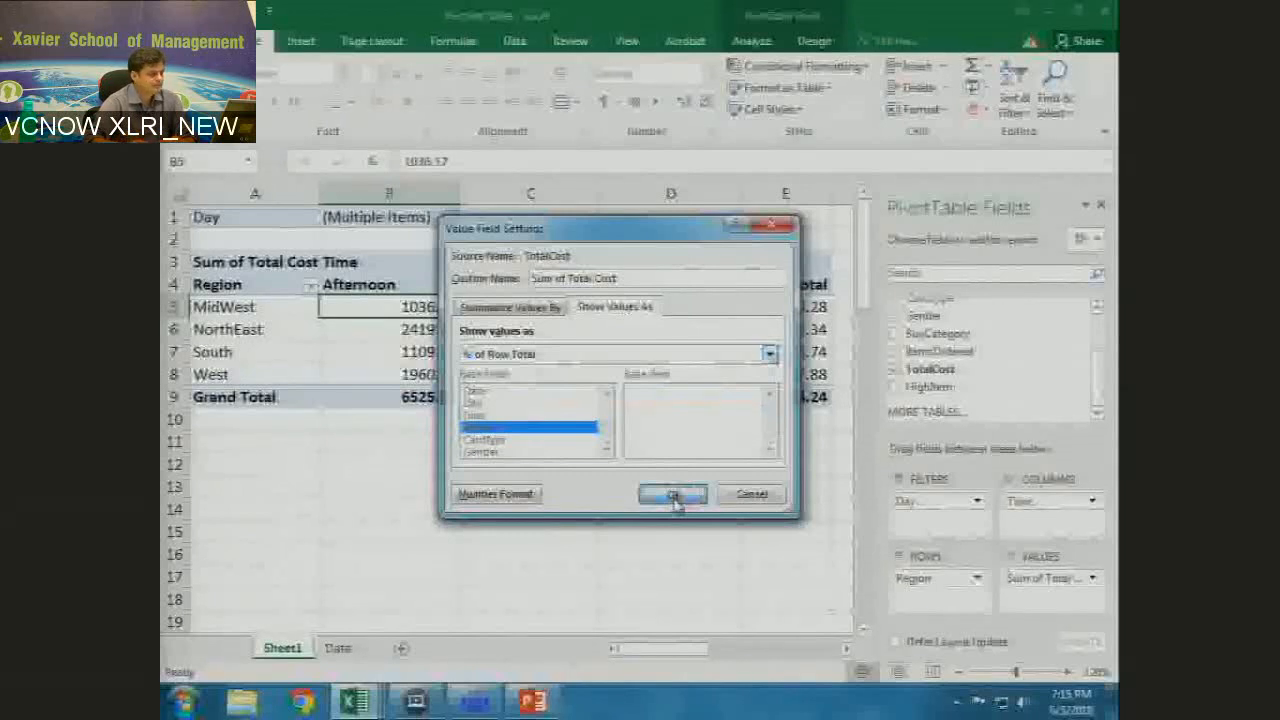
left_click(673, 495)
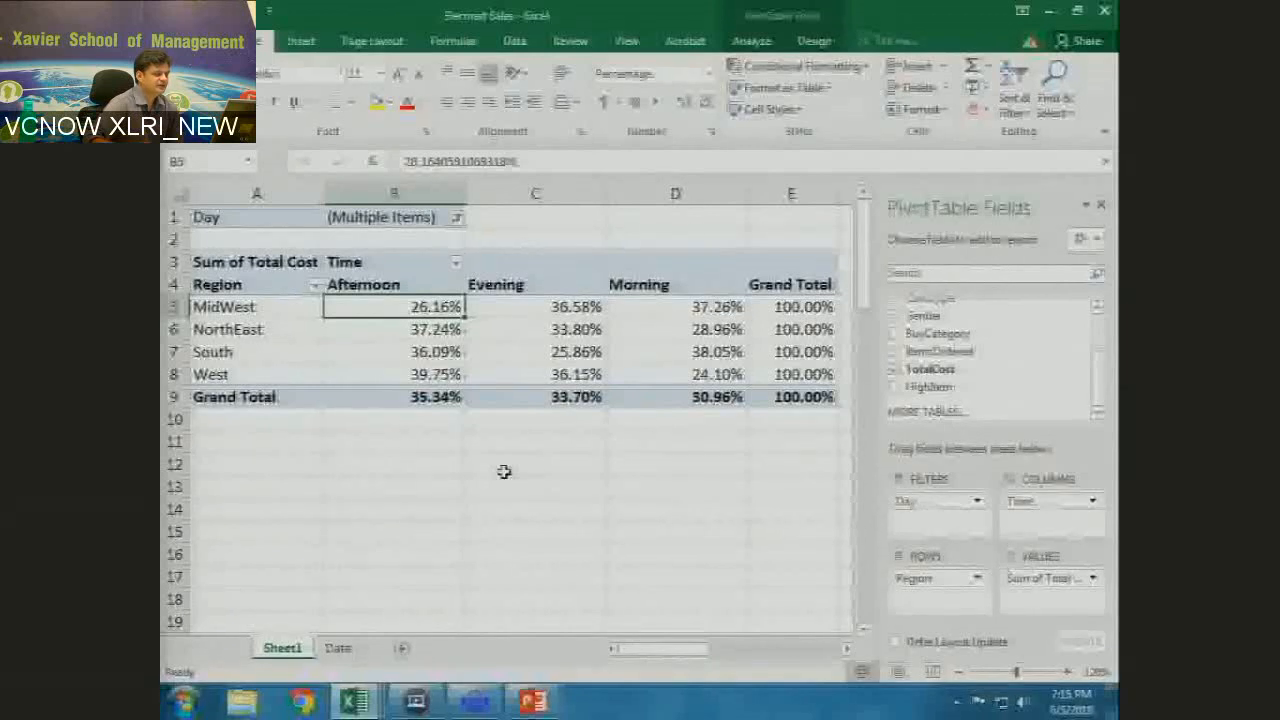
Switch the Sum of Total Cost values to % of Column Total and set the Day filter to include all days.
right_click(424, 307)
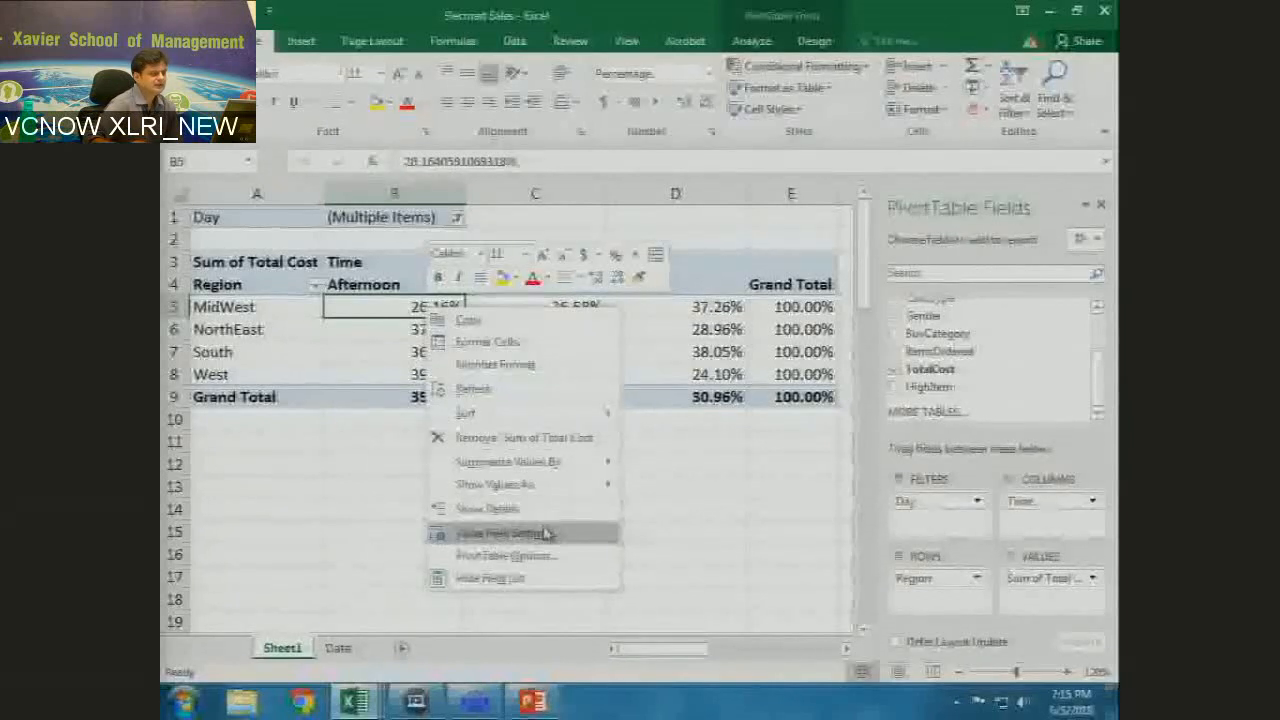
mouse_move(545, 492)
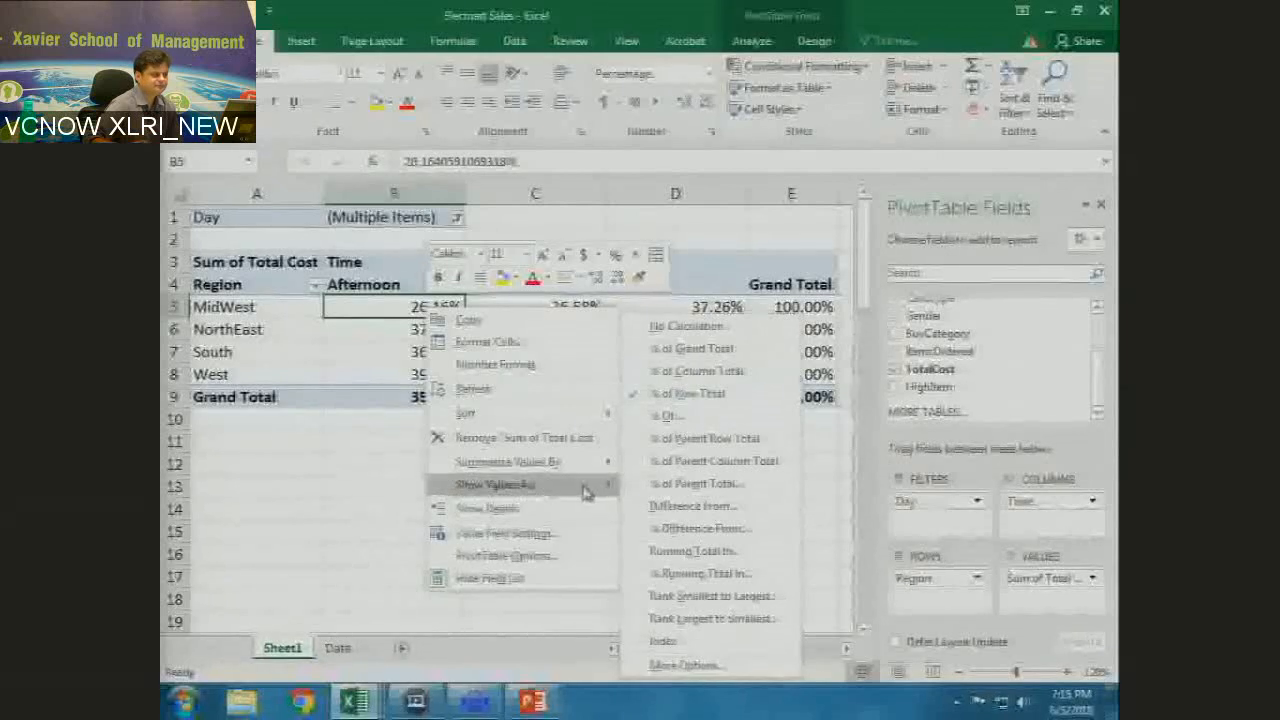
left_click(722, 371)
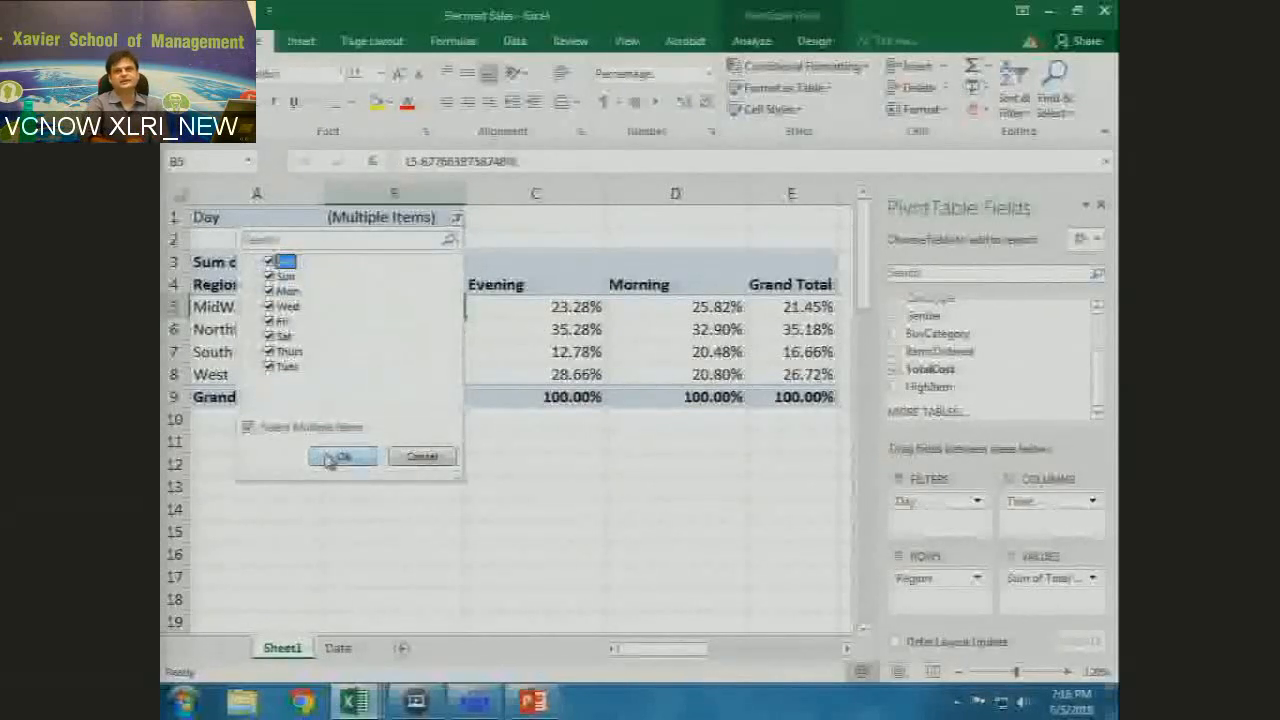
left_click(336, 457)
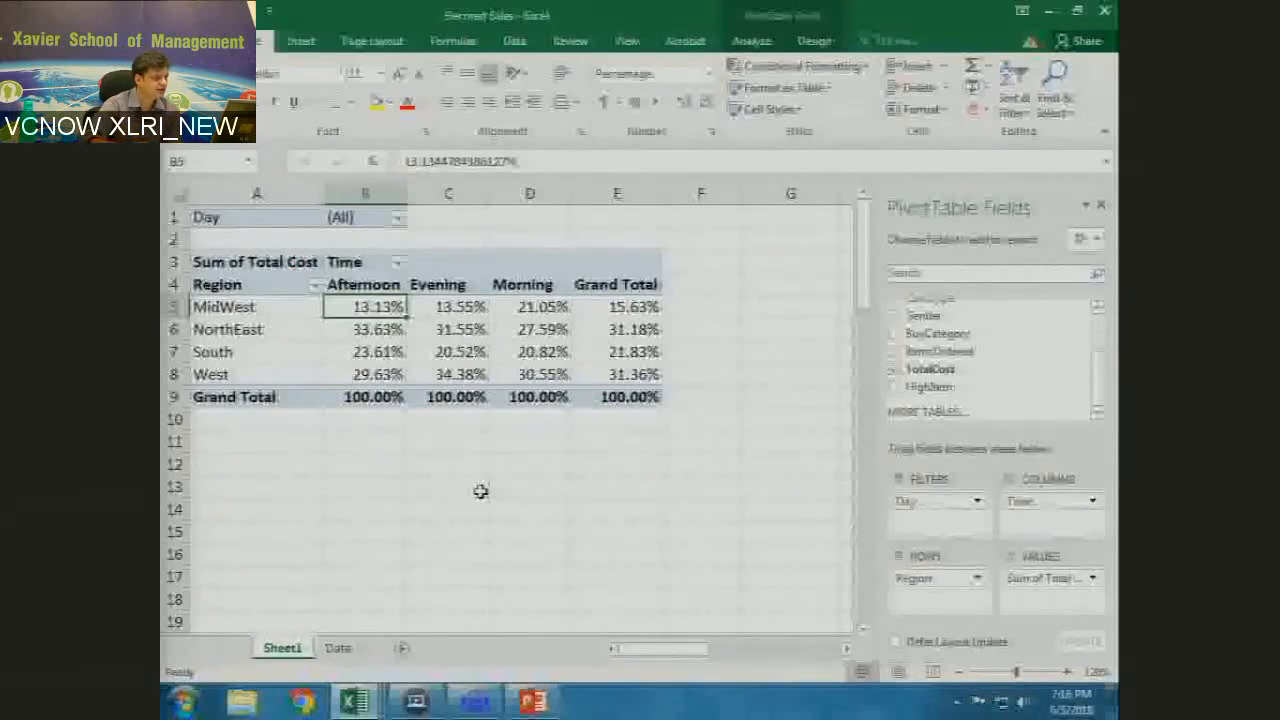
Switch the Sum of Total Cost values to % of Grand Total.
mouse_move(372, 307)
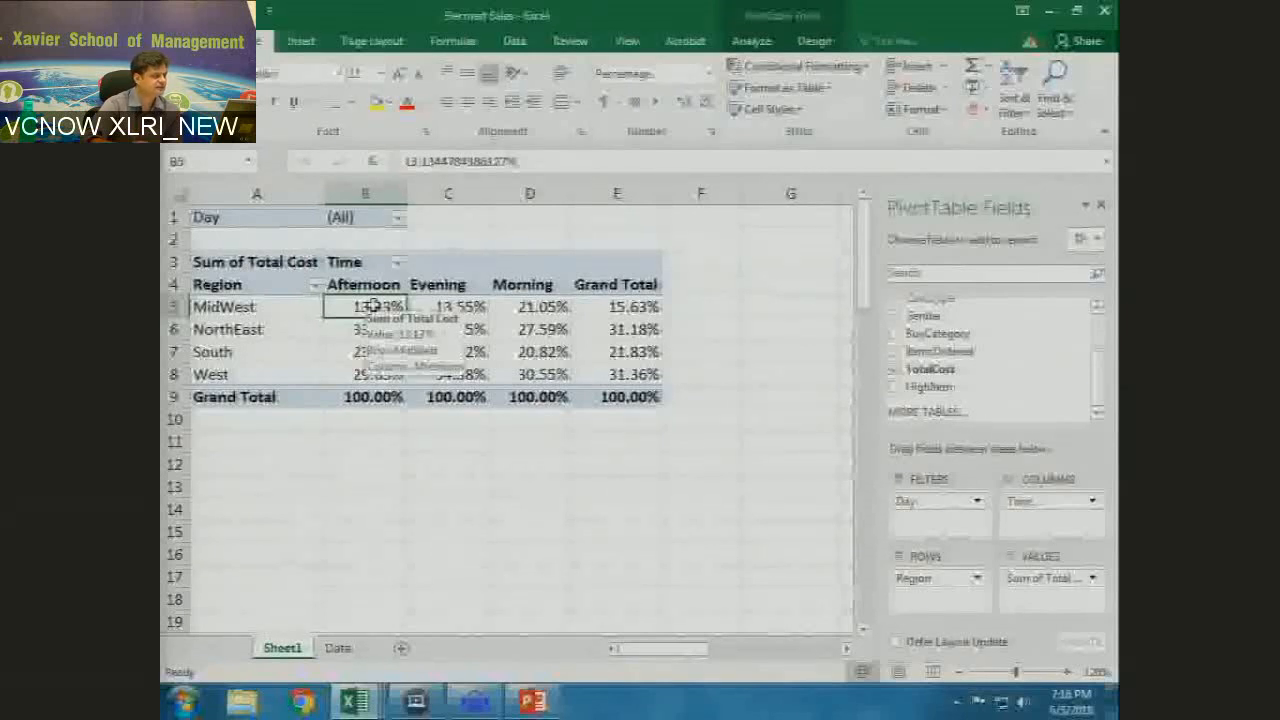
right_click(372, 307)
mouse_move(428, 484)
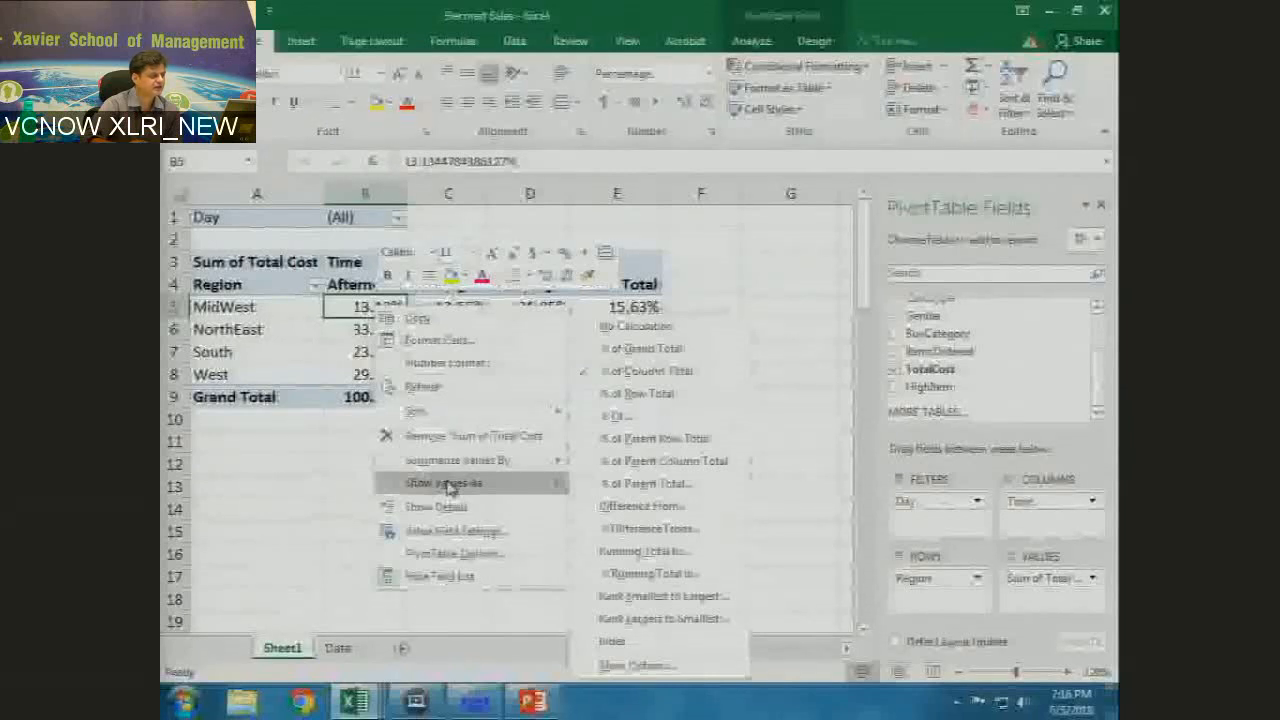
left_click(640, 348)
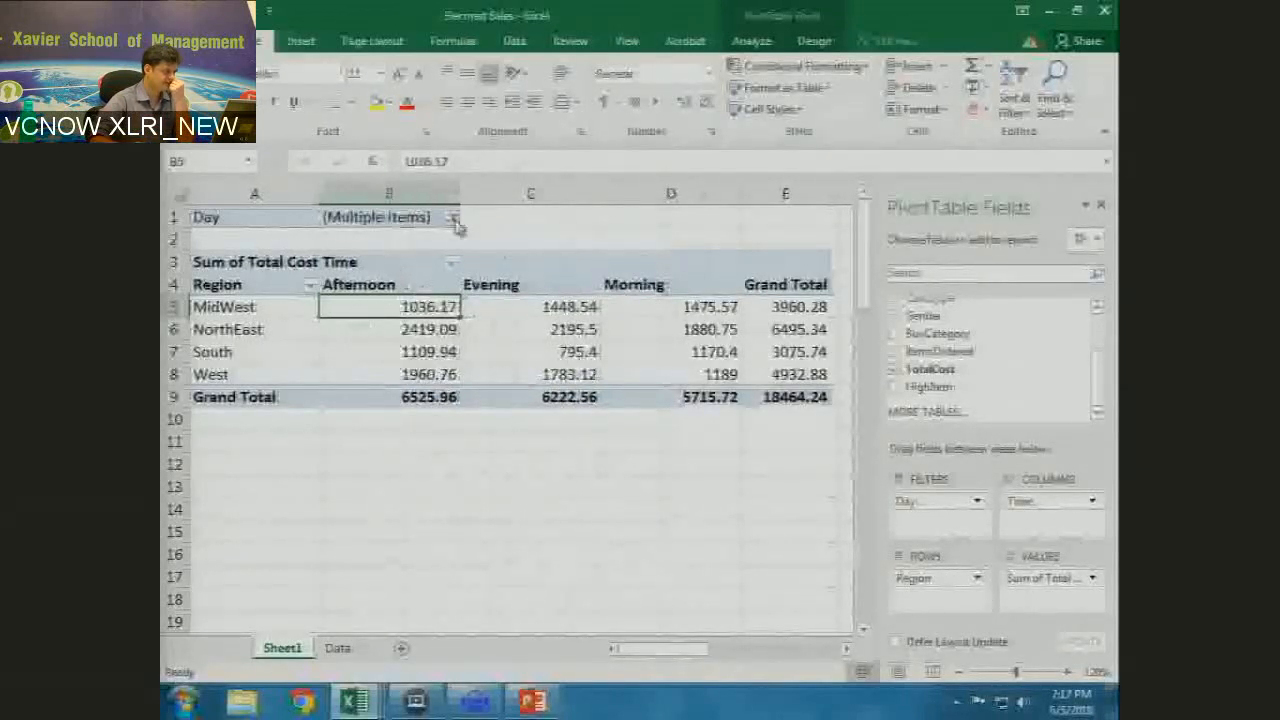
Set the pivot table's Day filter to include all days.
left_click(453, 220)
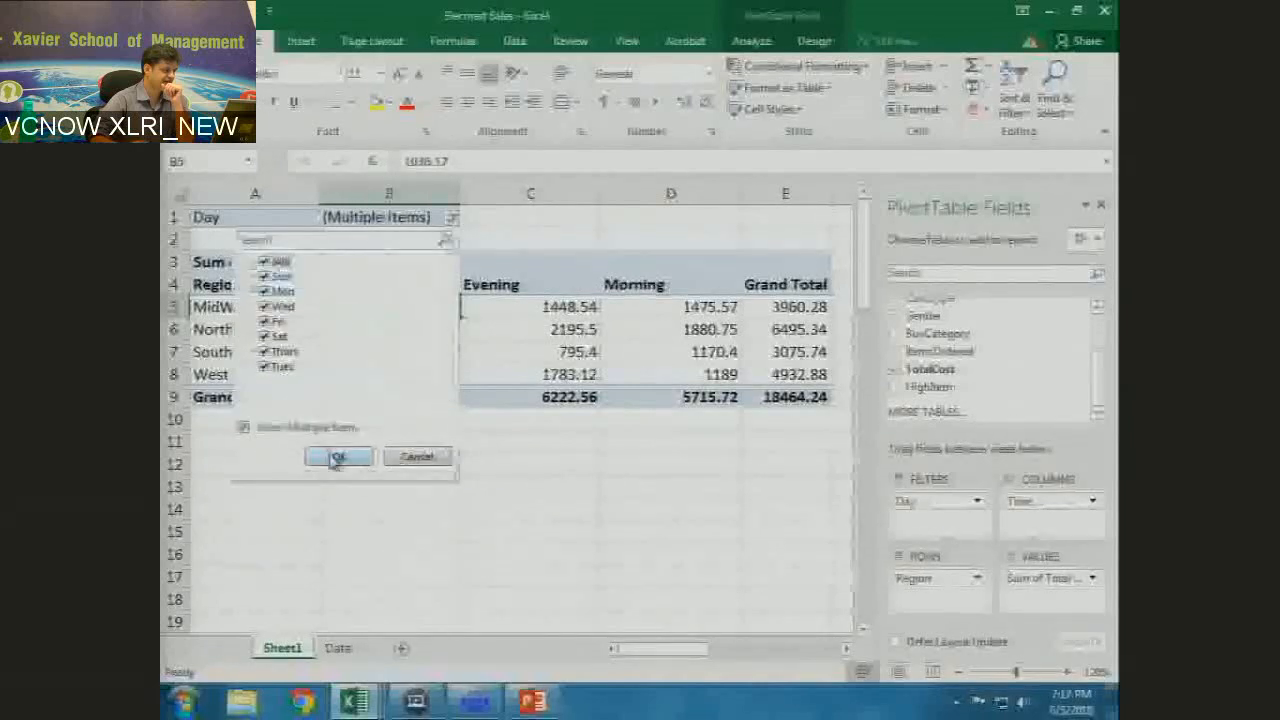
left_click(330, 456)
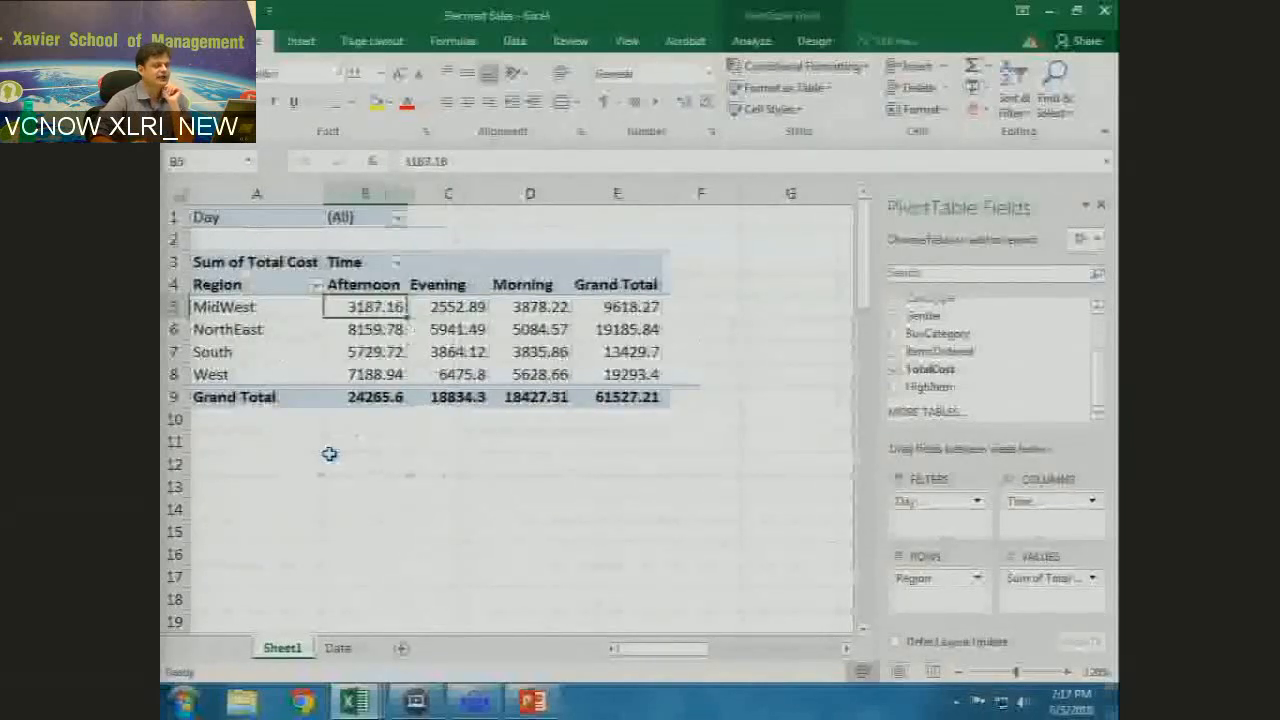
left_click(448, 352)
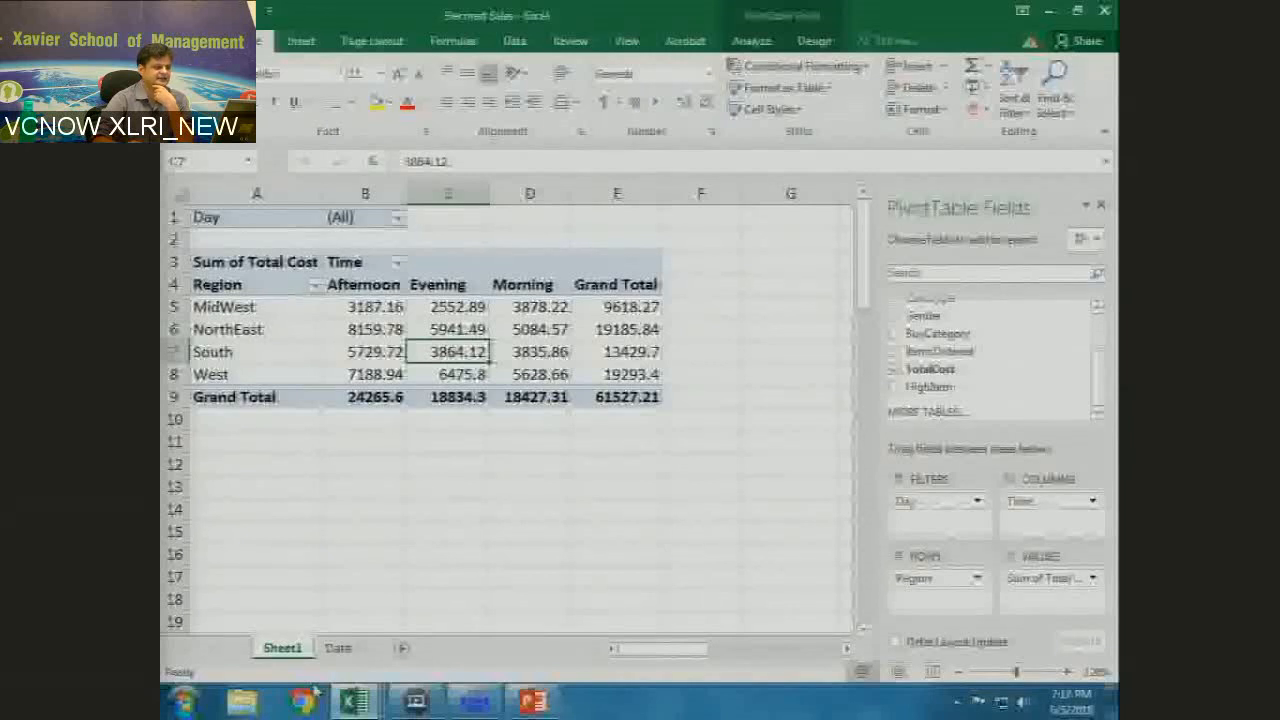
Change the first record's TotalCost in cell I2 of the Data sheet to $126.97.
key("ctrl+Page_Down")
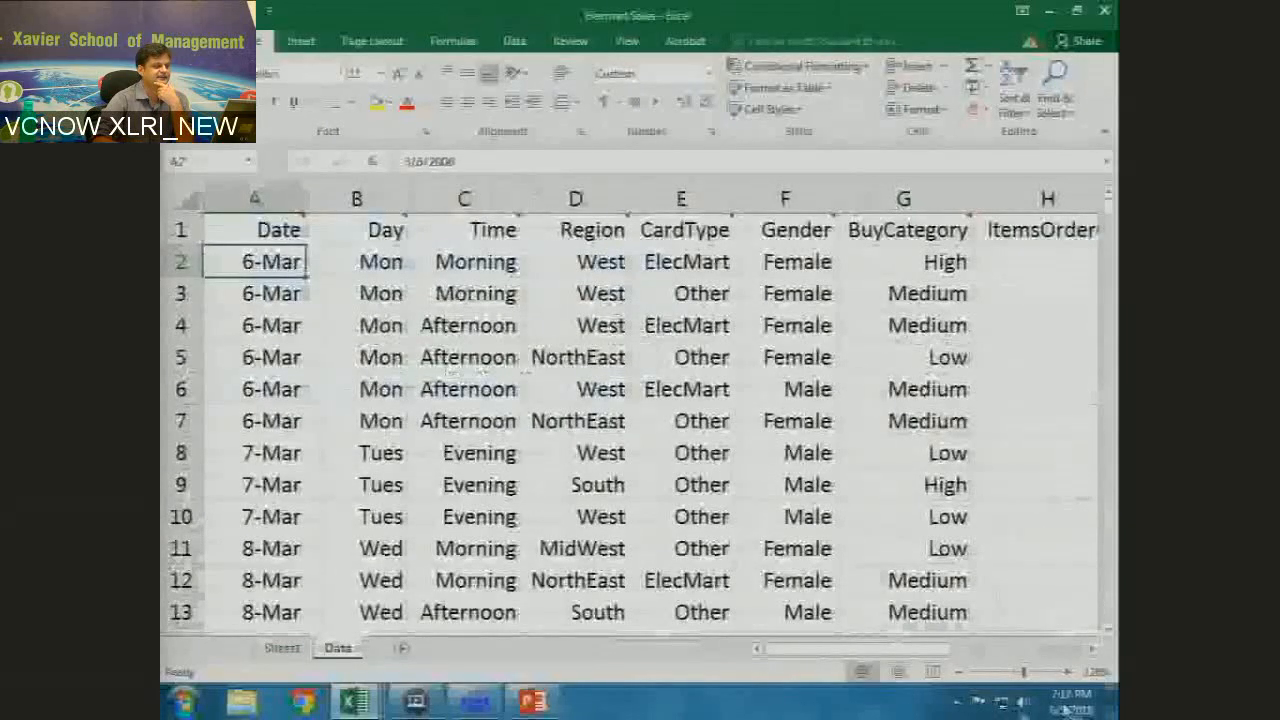
left_click(1094, 648)
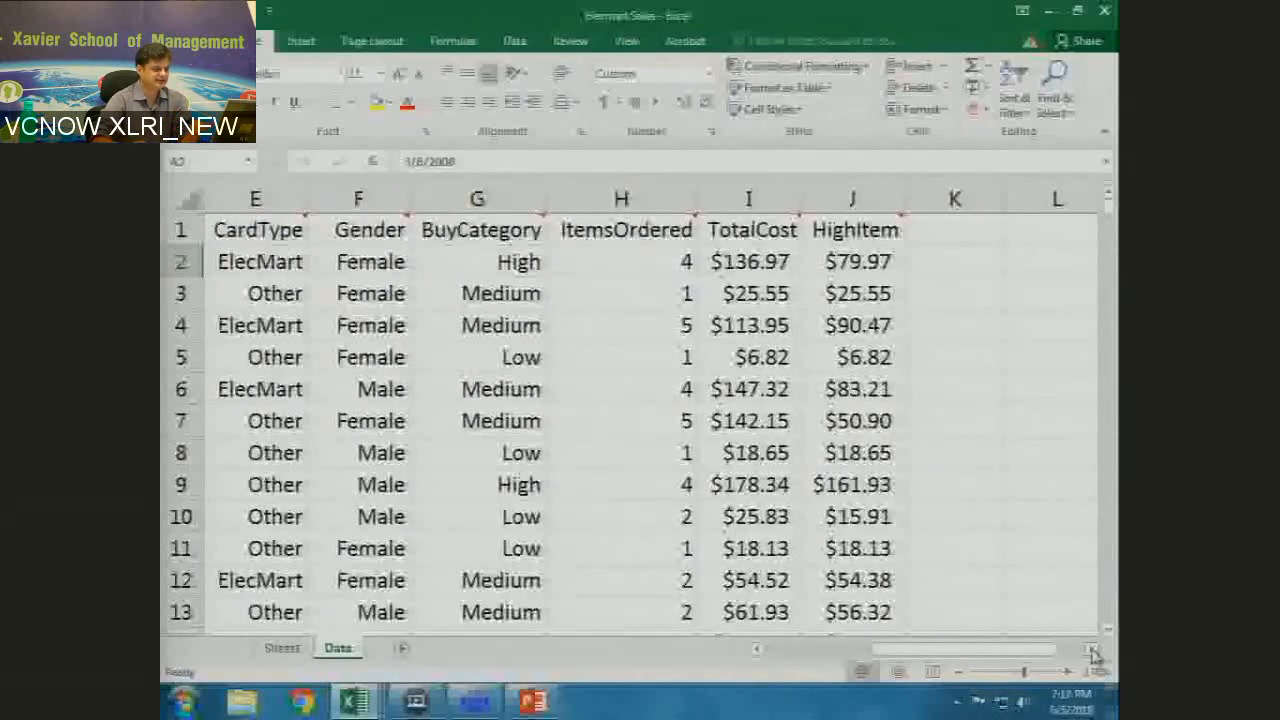
left_click(1094, 648)
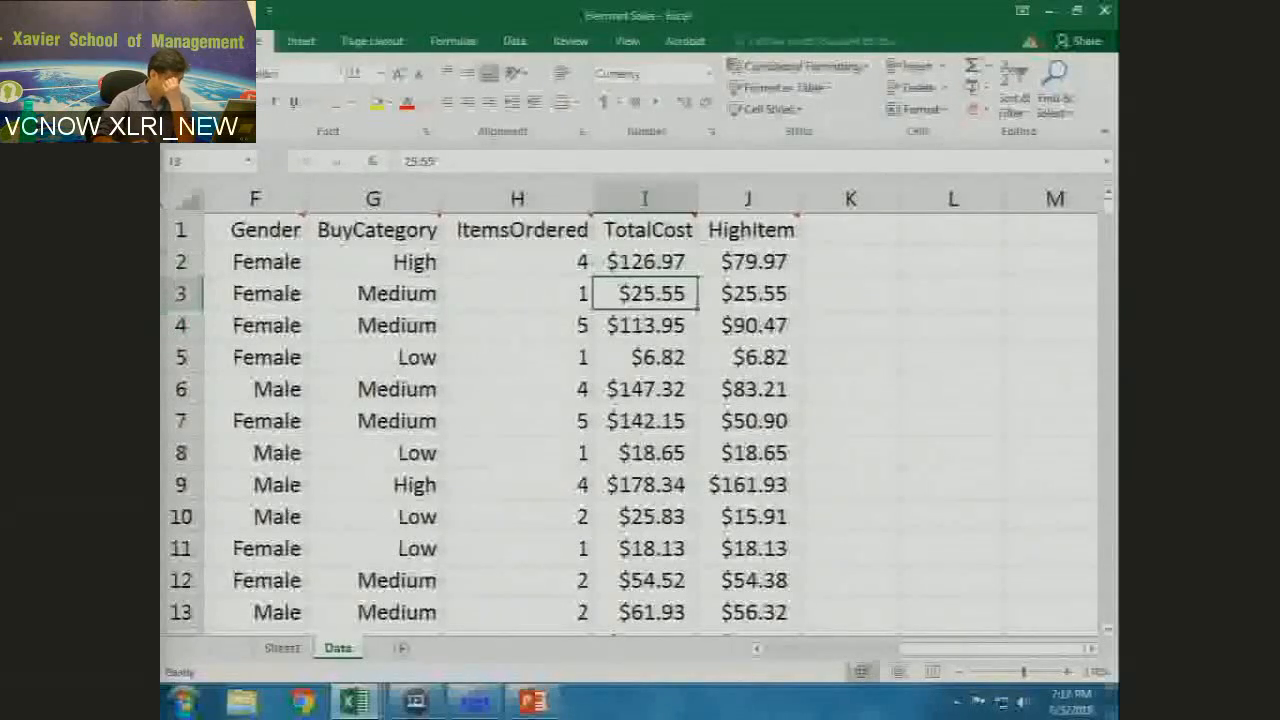
Return to the pivot table on Sheet1 and run Refresh All to pull in the edited source data.
left_click(282, 648)
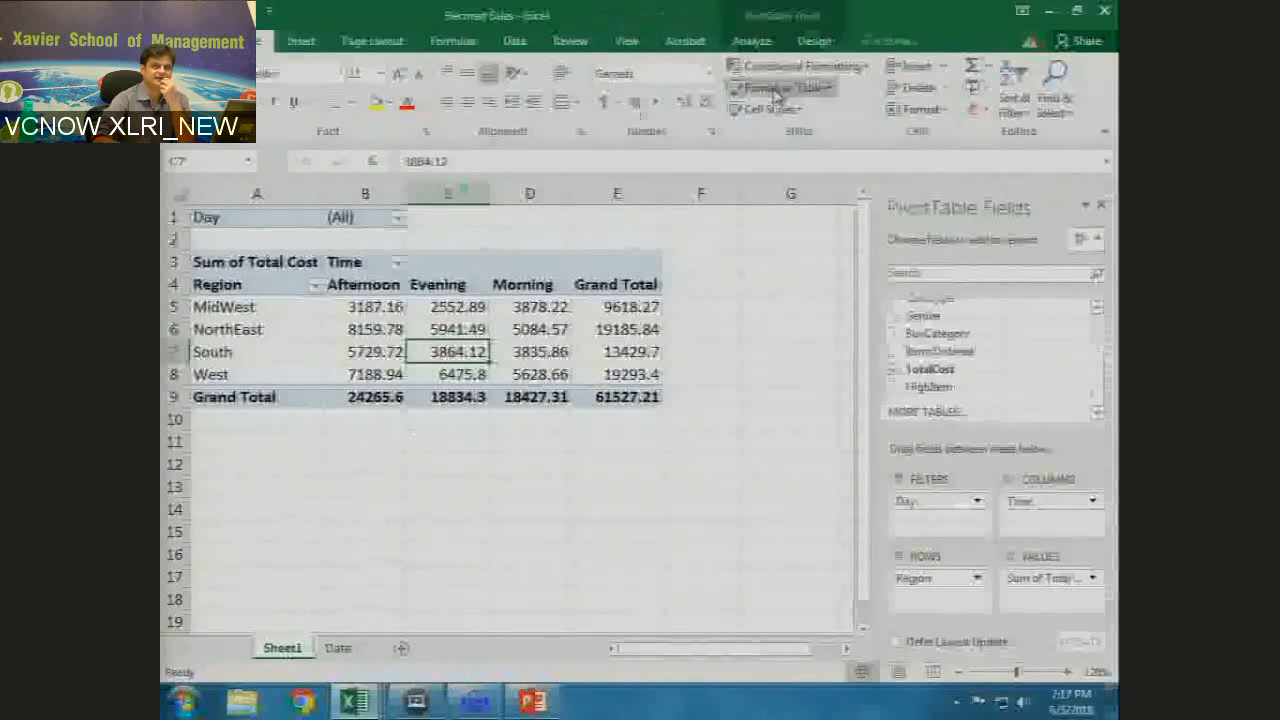
left_click(753, 42)
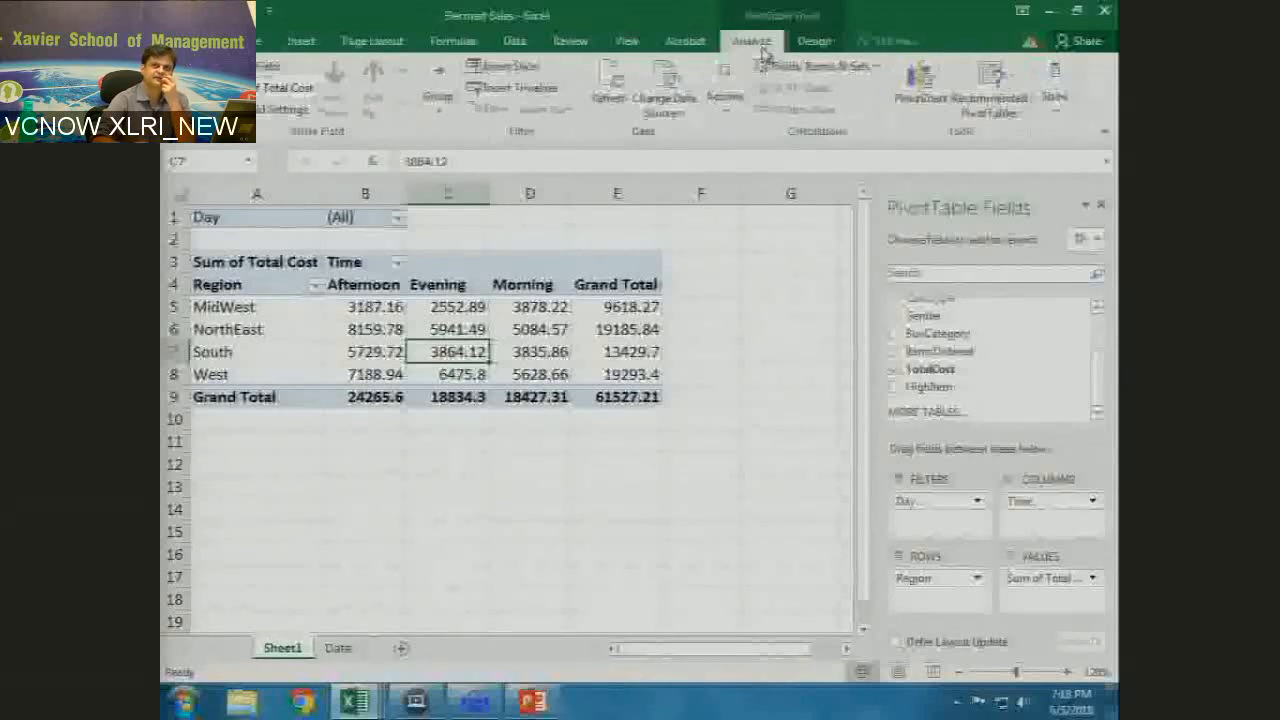
left_click(612, 116)
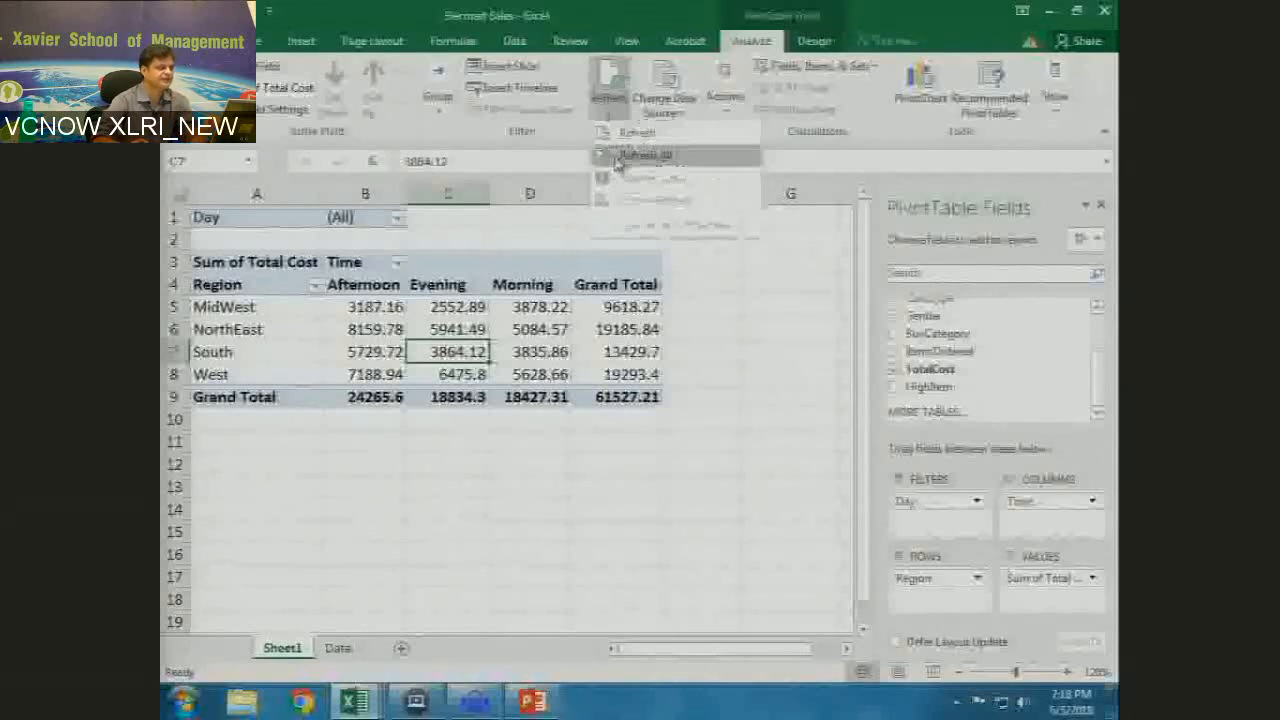
left_click(618, 158)
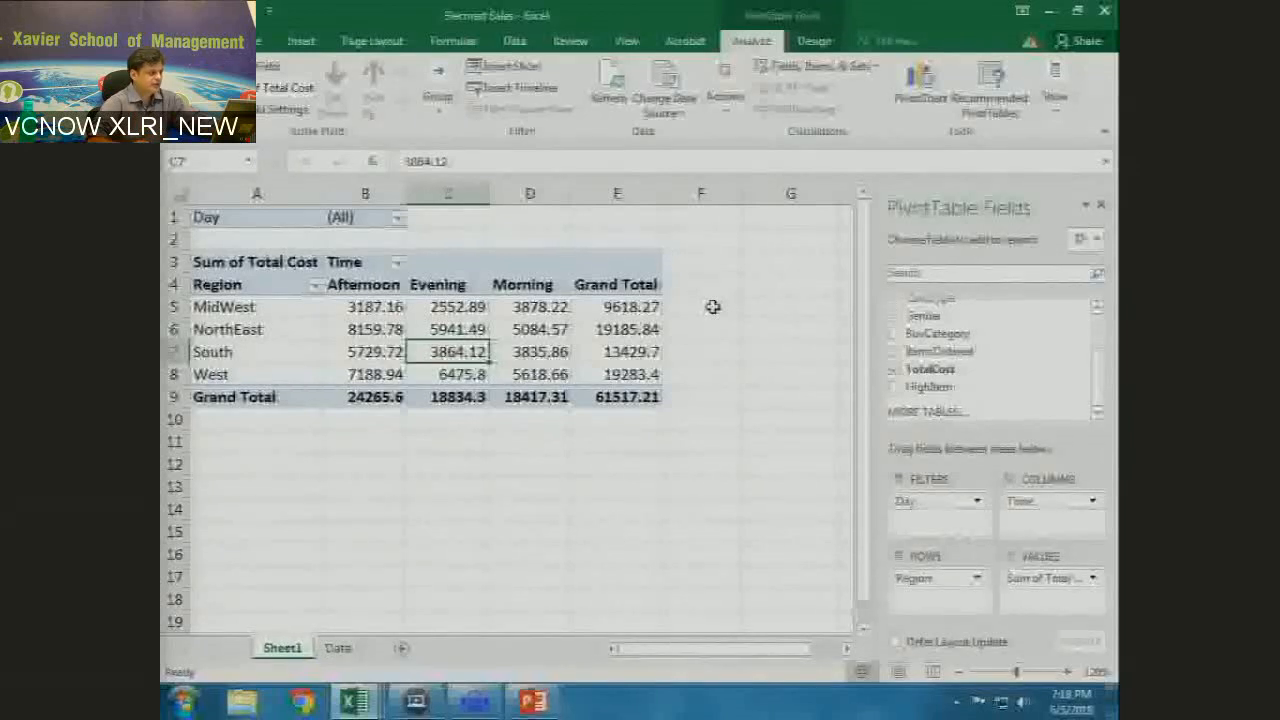
Set the first record's TotalCost in cell I2 of the Data sheet back to $136.97 and refresh the pivot table on Sheet1.
left_click(338, 648)
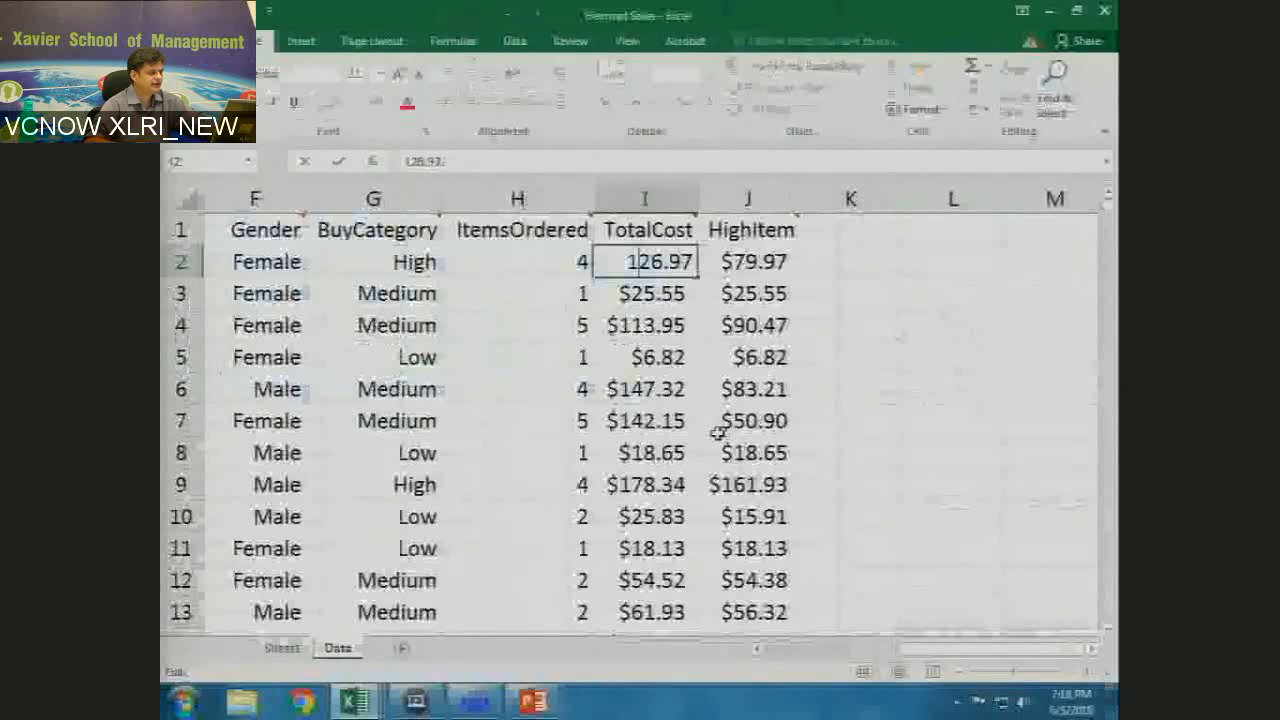
key("Delete")
type("3")
key("Return")
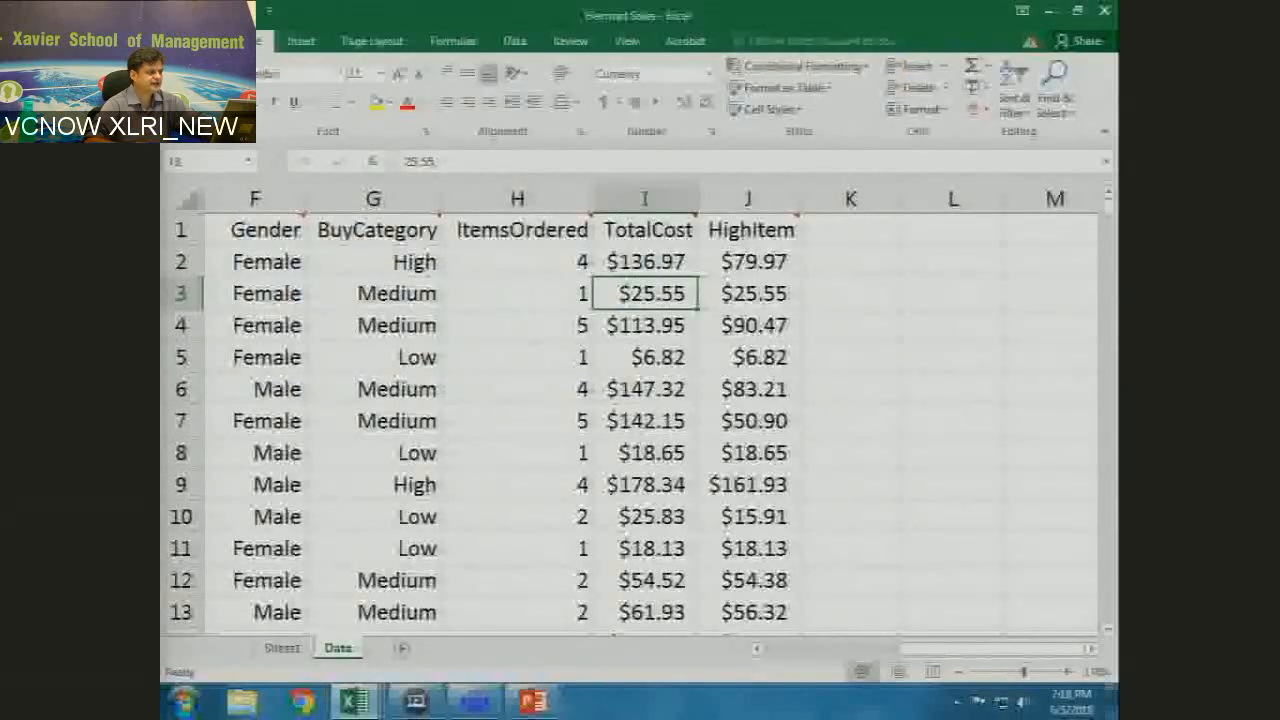
key("ctrl+Page_Up")
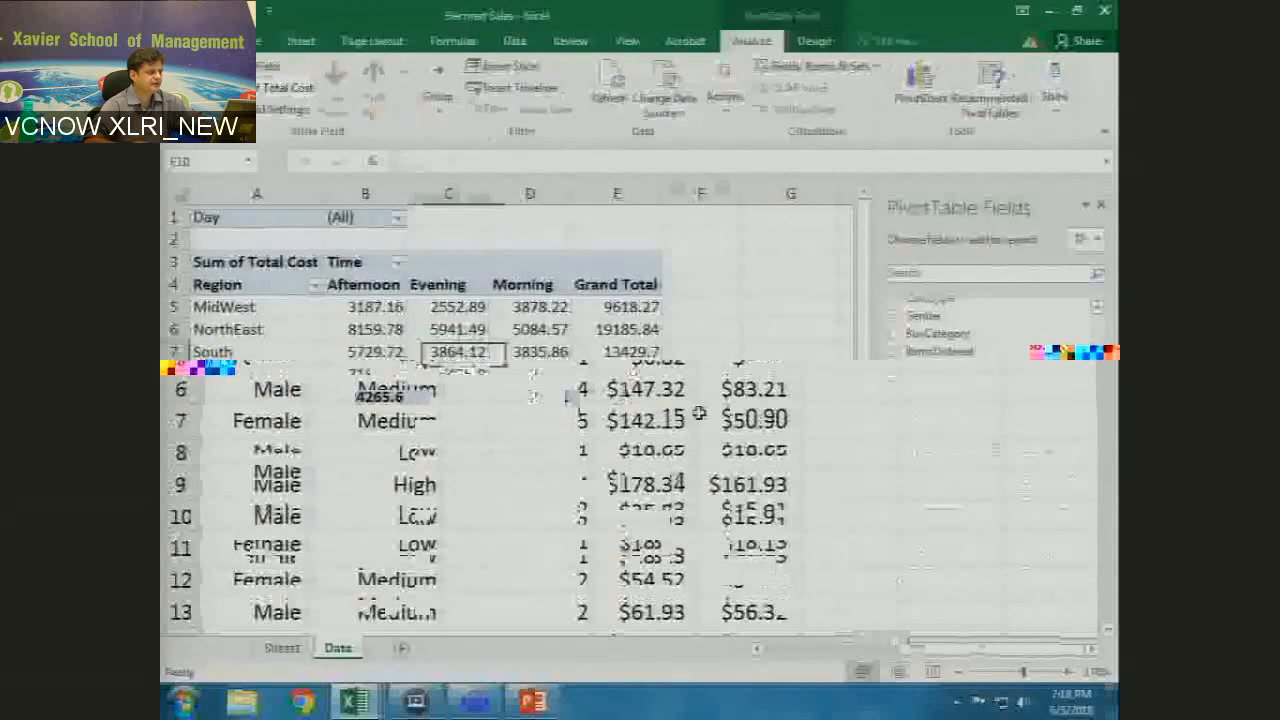
left_click(698, 413)
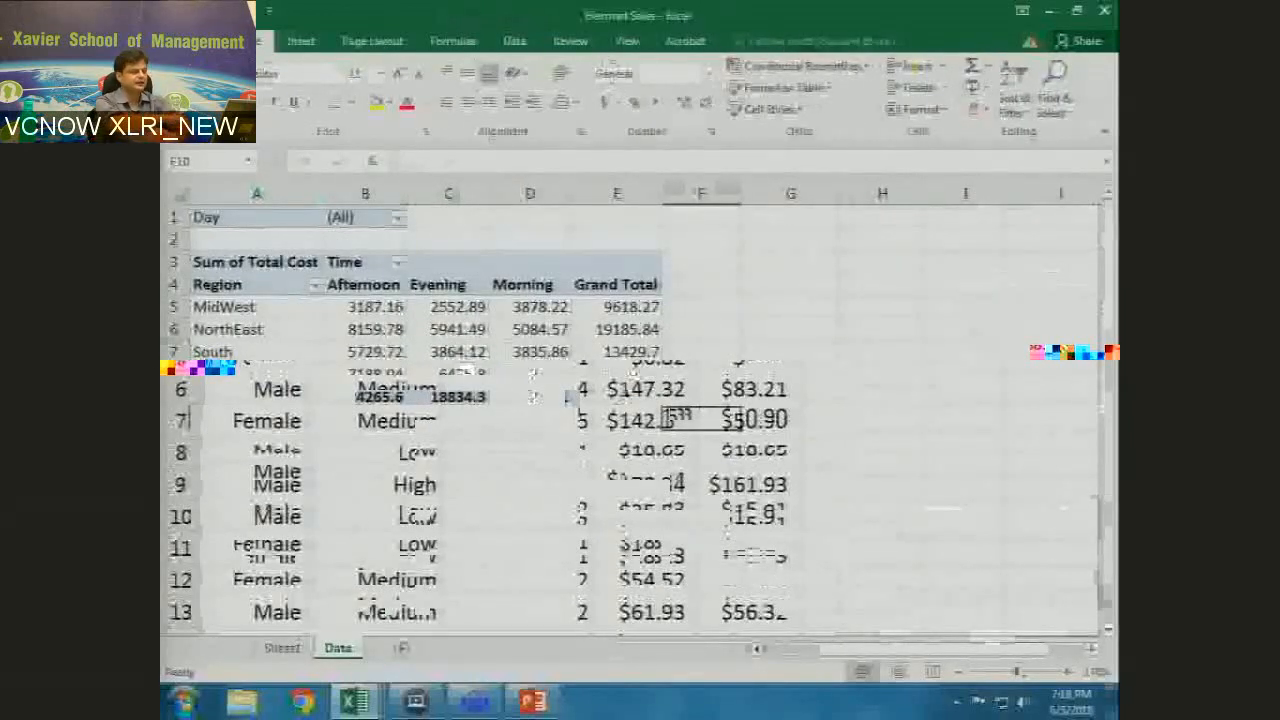
left_click(365, 307)
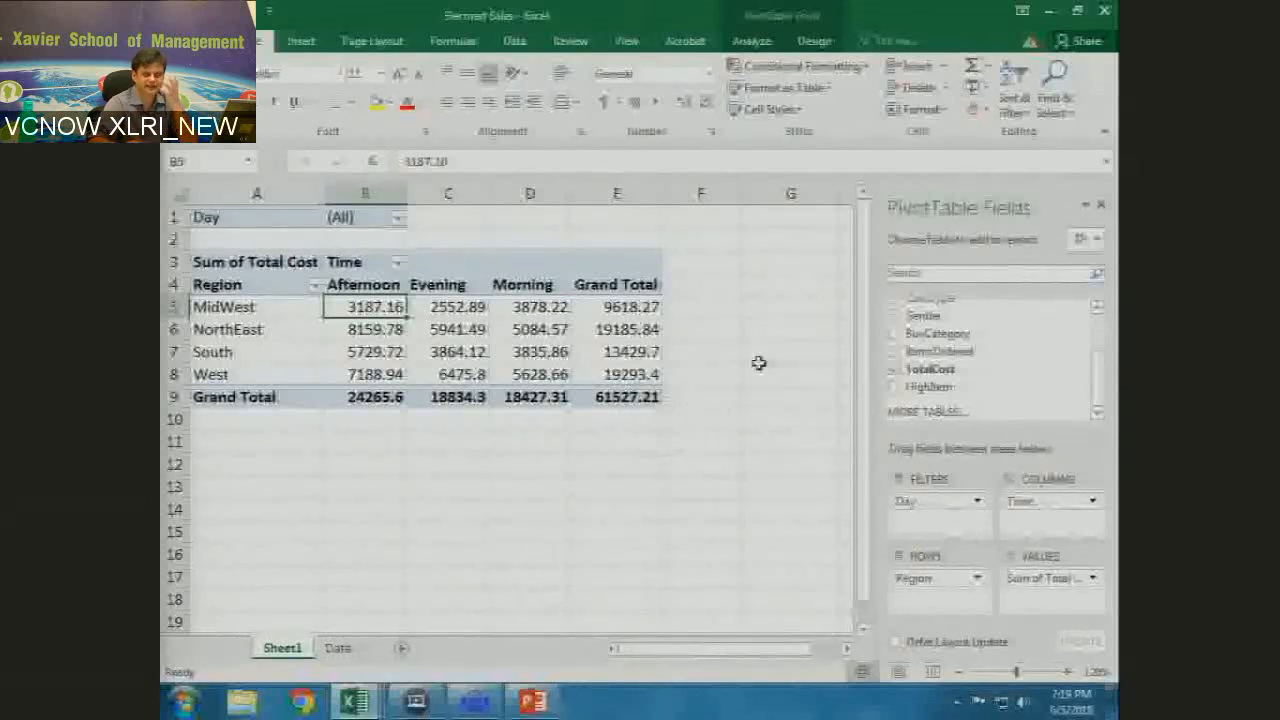
Add the Date field to the pivot table's rows, grouped by month beneath Region.
scroll(1100, 335, "up", 2)
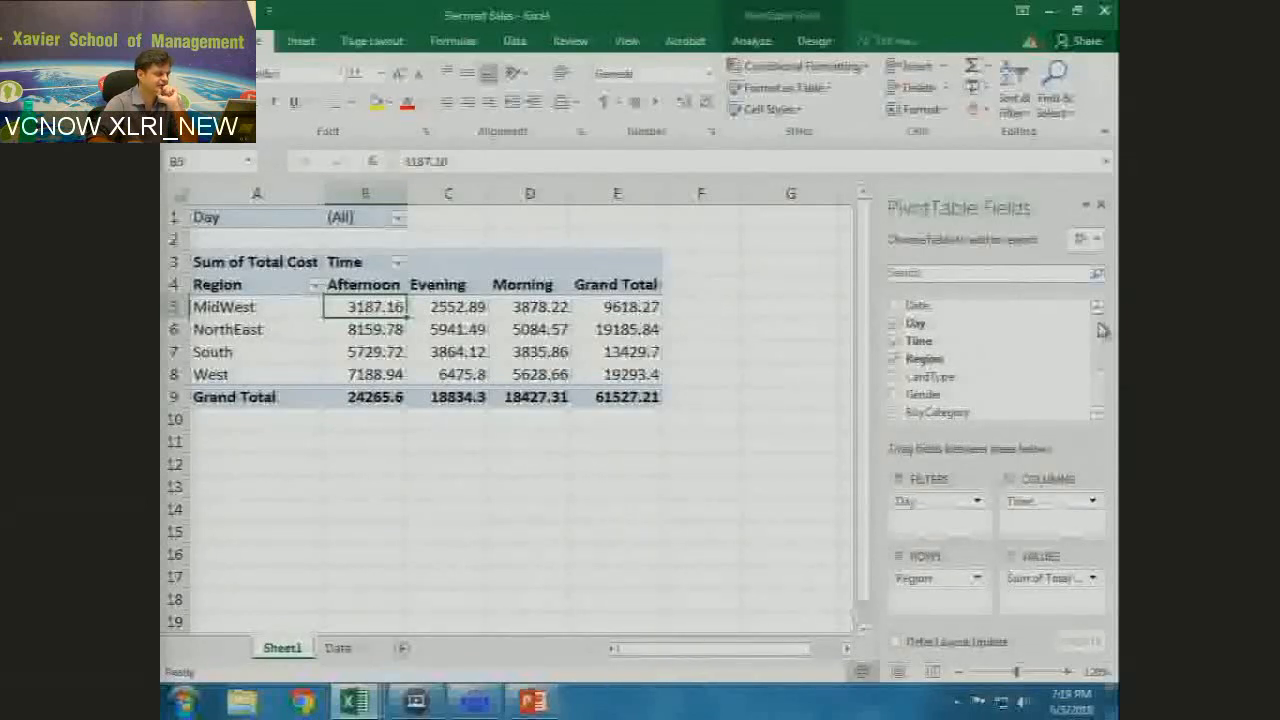
left_click(896, 306)
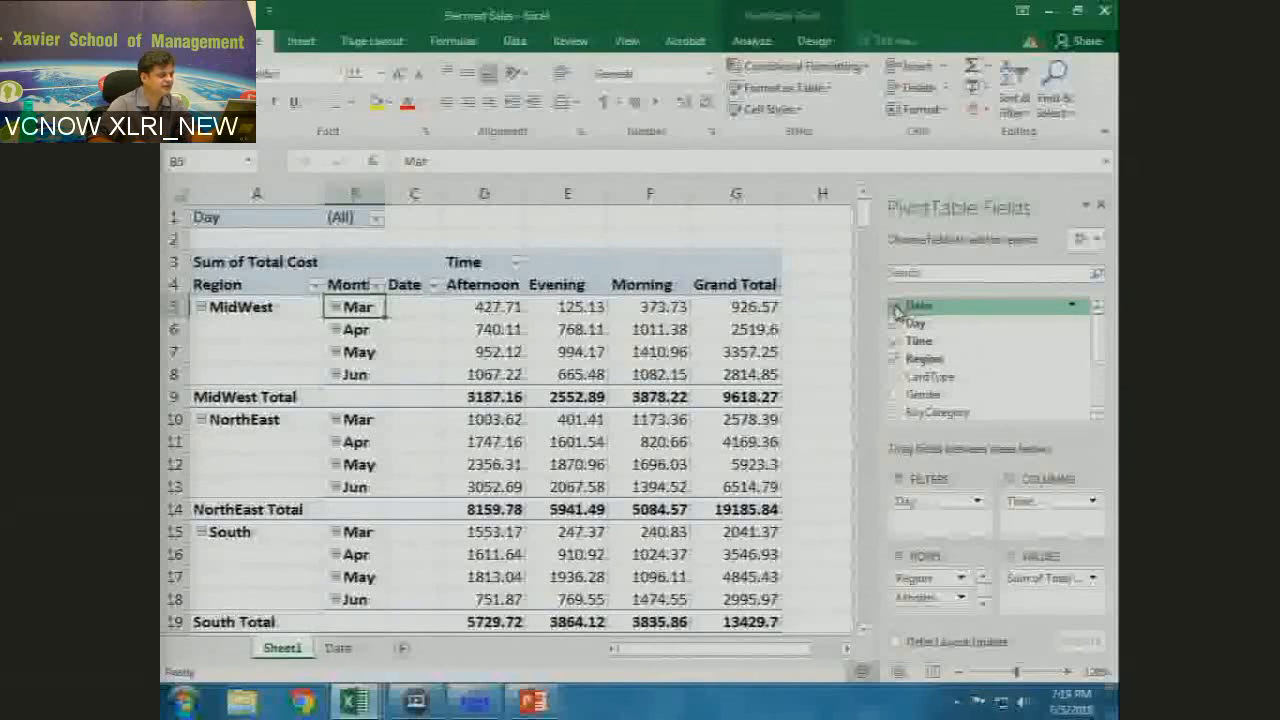
left_click_drag(897, 308, 225, 258)
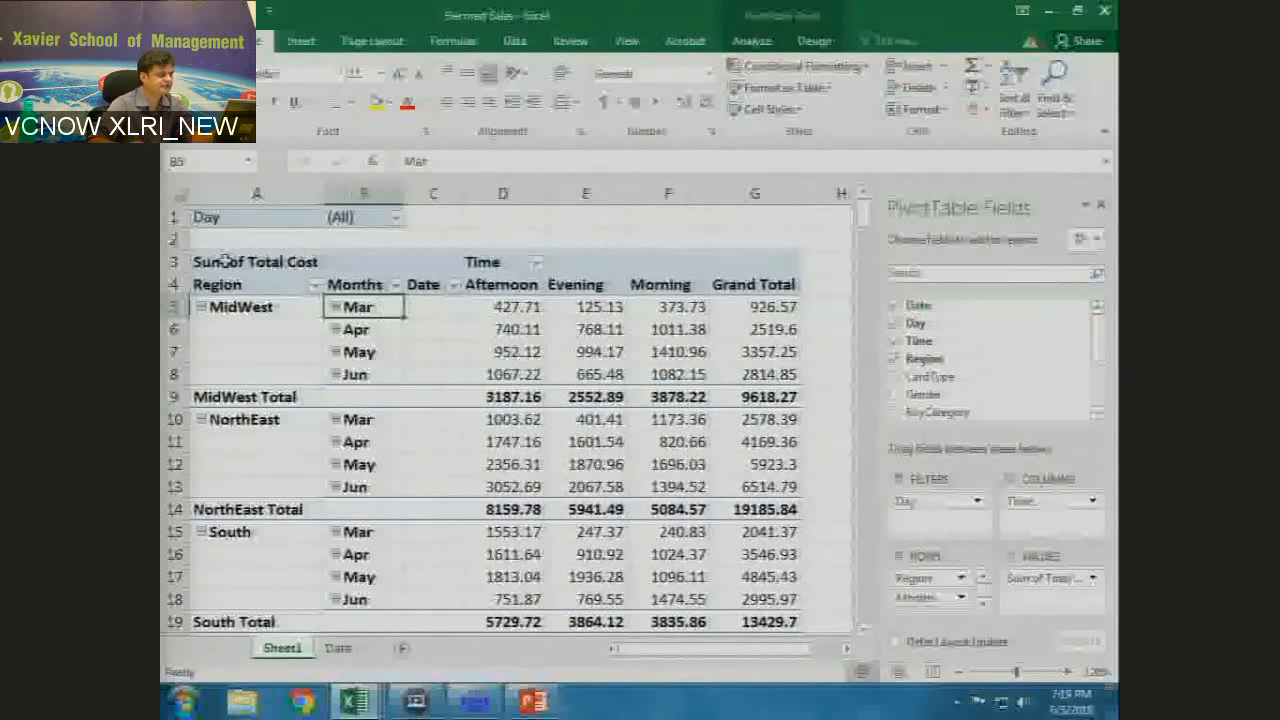
Expand Mar, Apr and May under the MidWest region to show their individual dates.
scroll(447, 349, "down", 1)
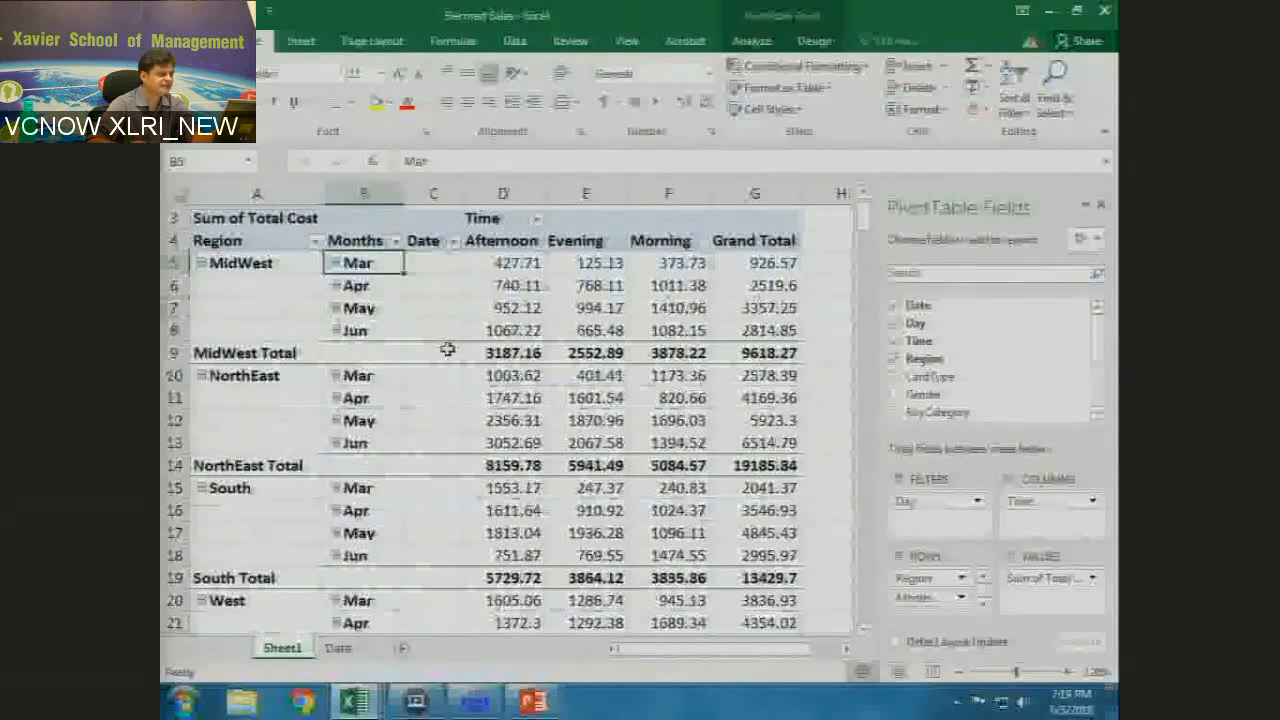
scroll(447, 349, "up", 1)
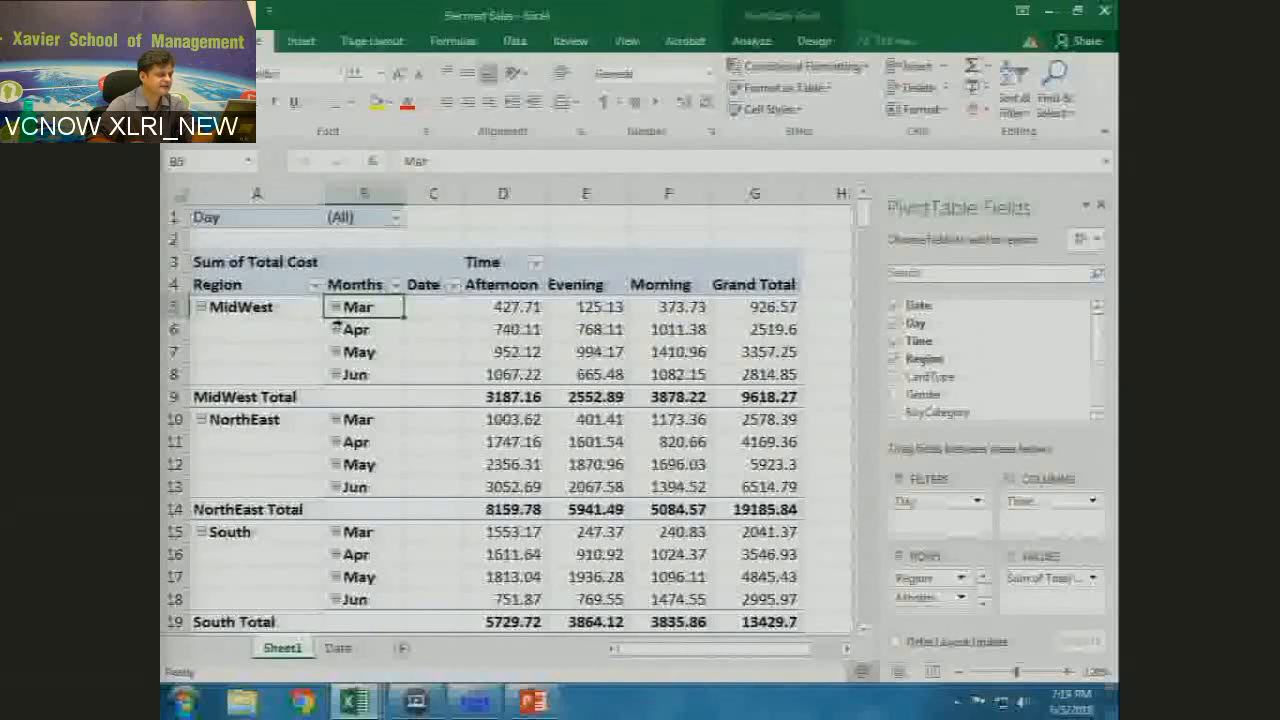
left_click(336, 307)
left_click(336, 509)
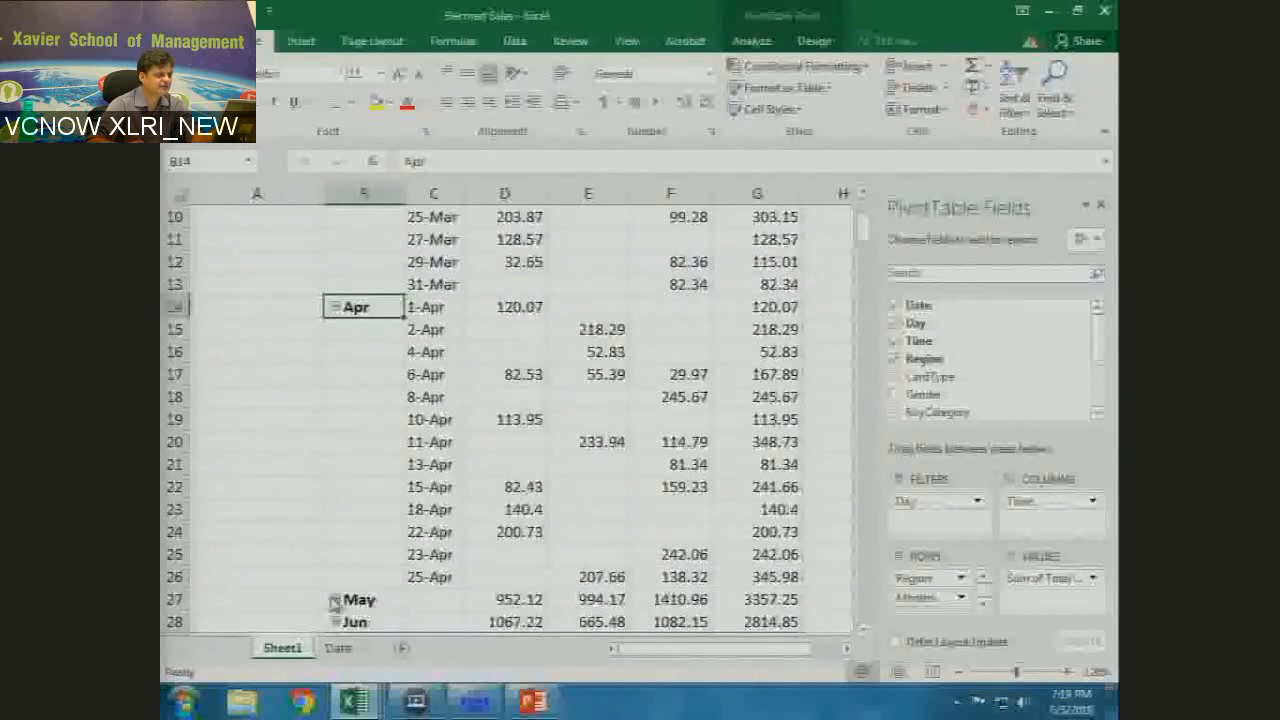
left_click(336, 601)
scroll(495, 487, "up", 2)
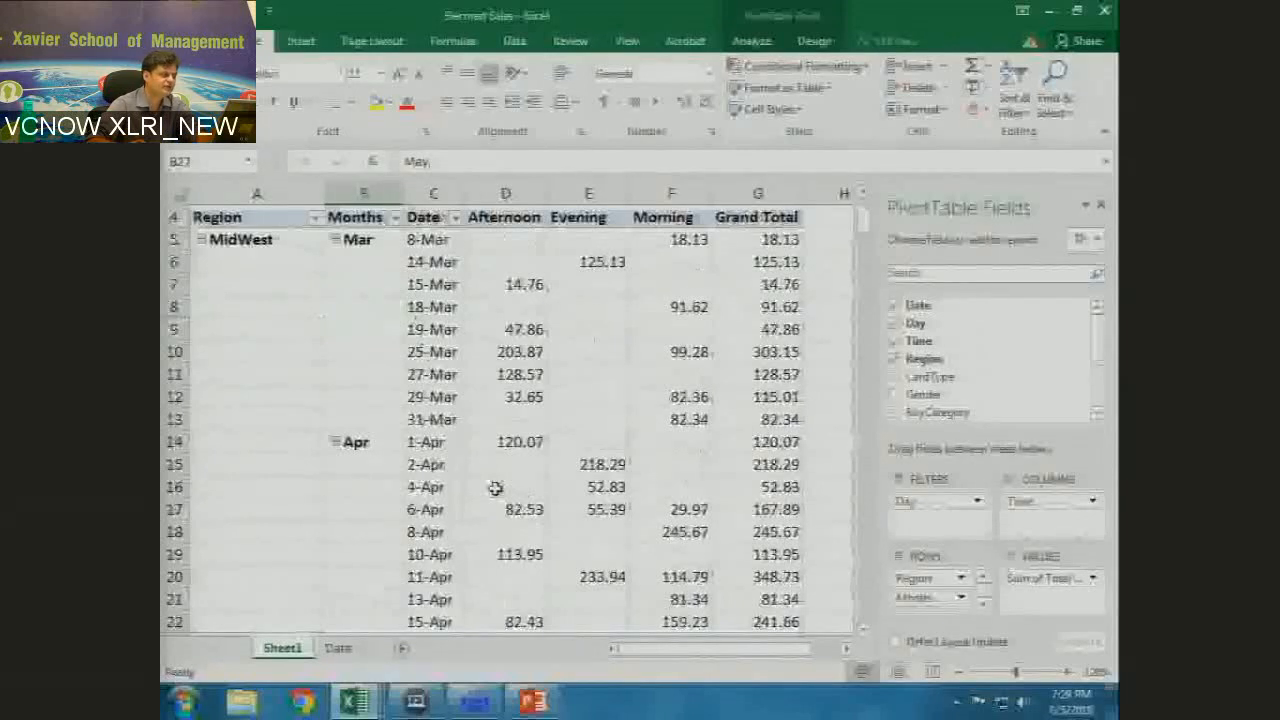
scroll(495, 487, "up", 1)
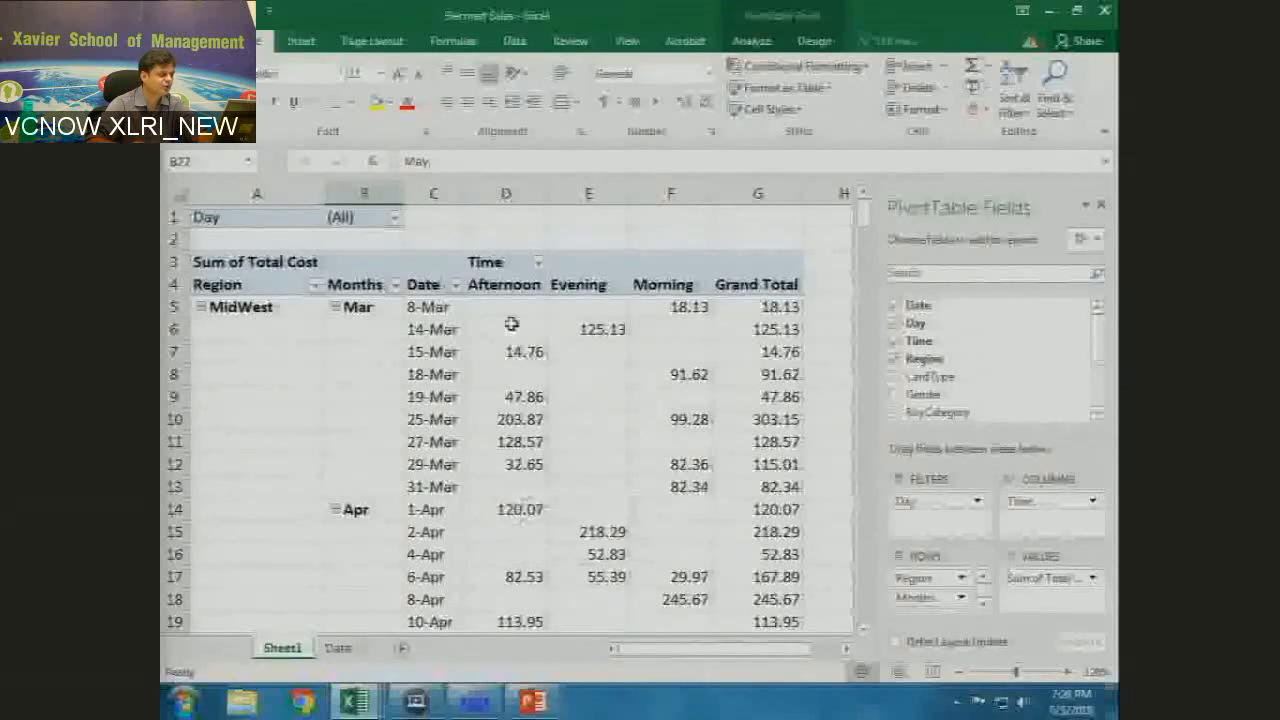
Collapse the Mar, Apr and May date details under MidWest back to monthly rows.
left_click(336, 307)
left_click(336, 329)
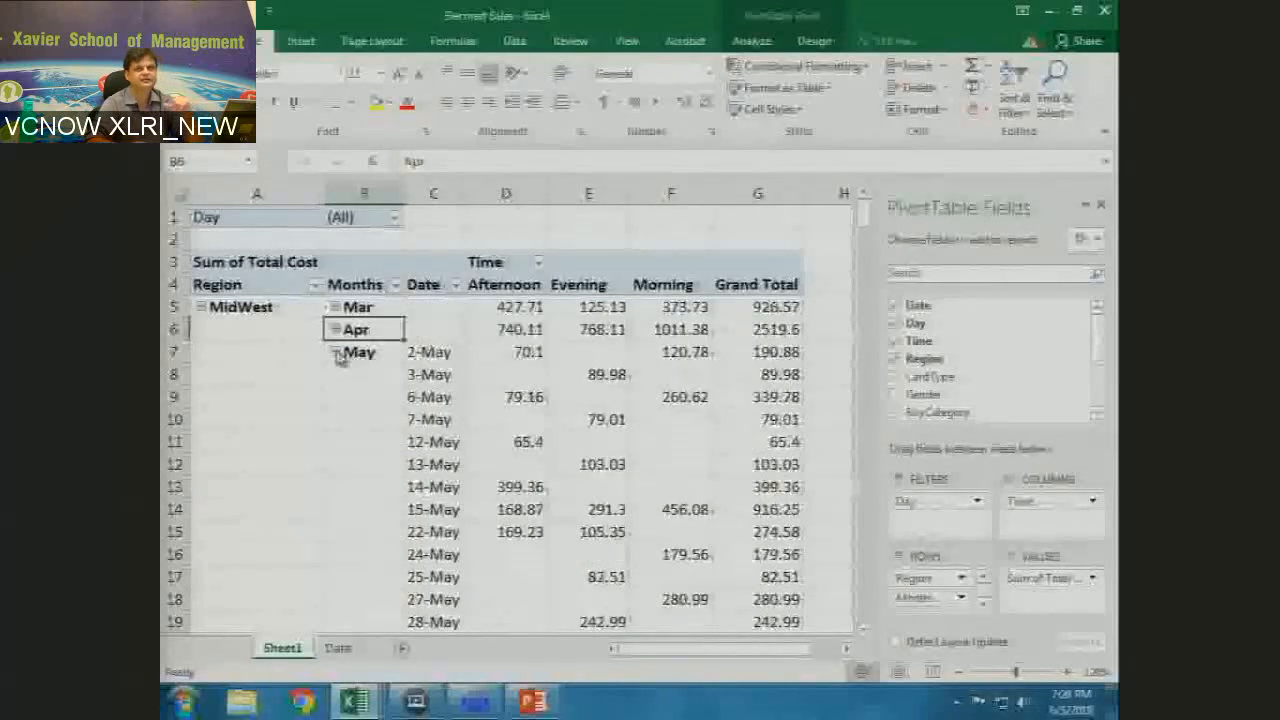
left_click(337, 353)
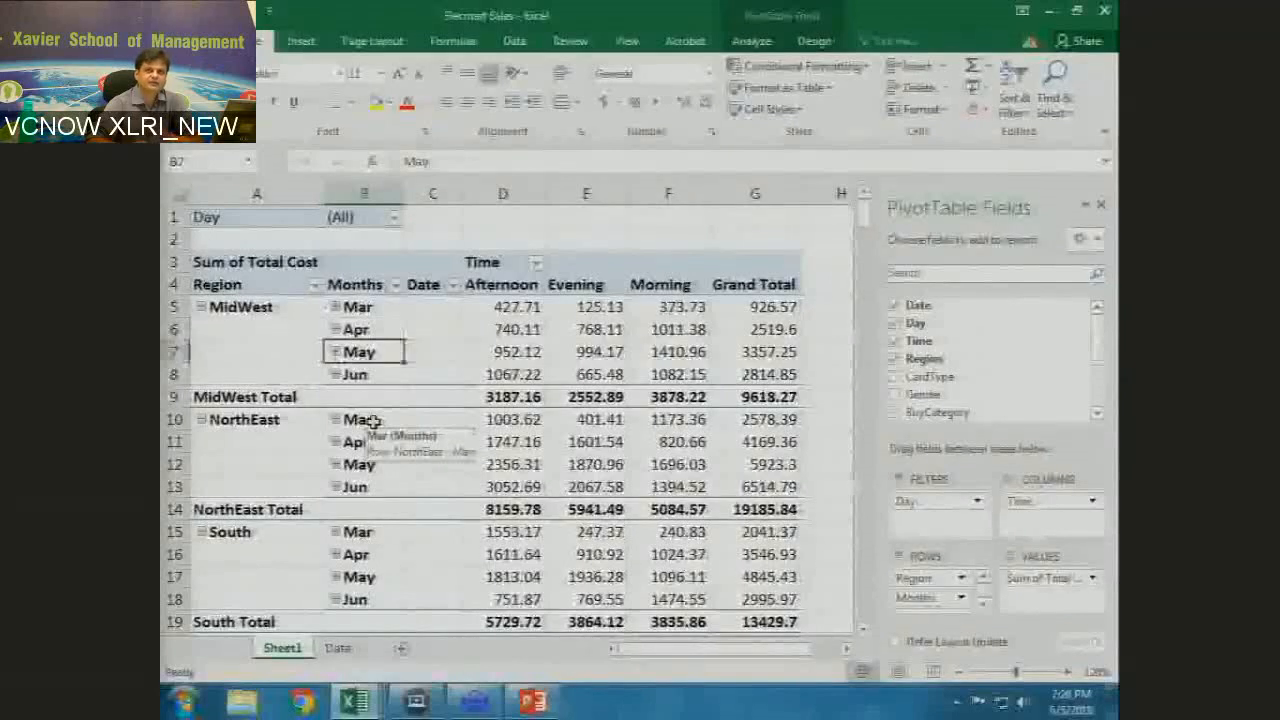
right_click(420, 309)
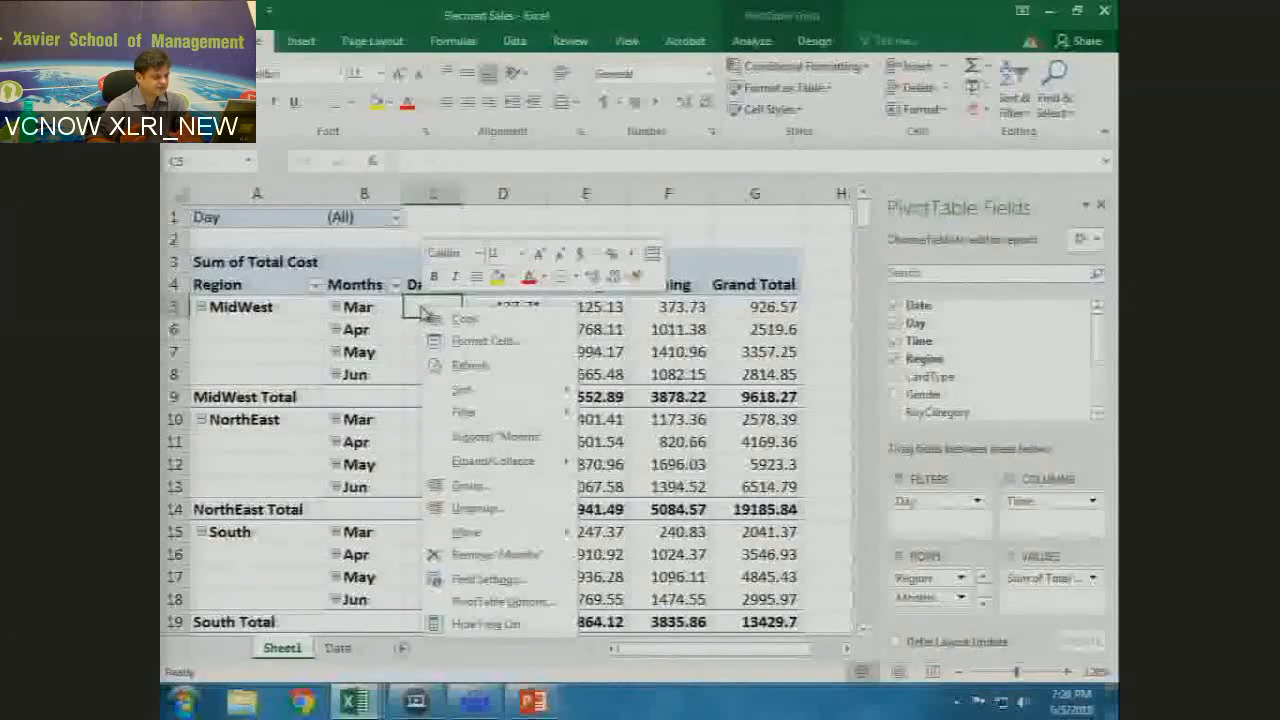
key("Escape")
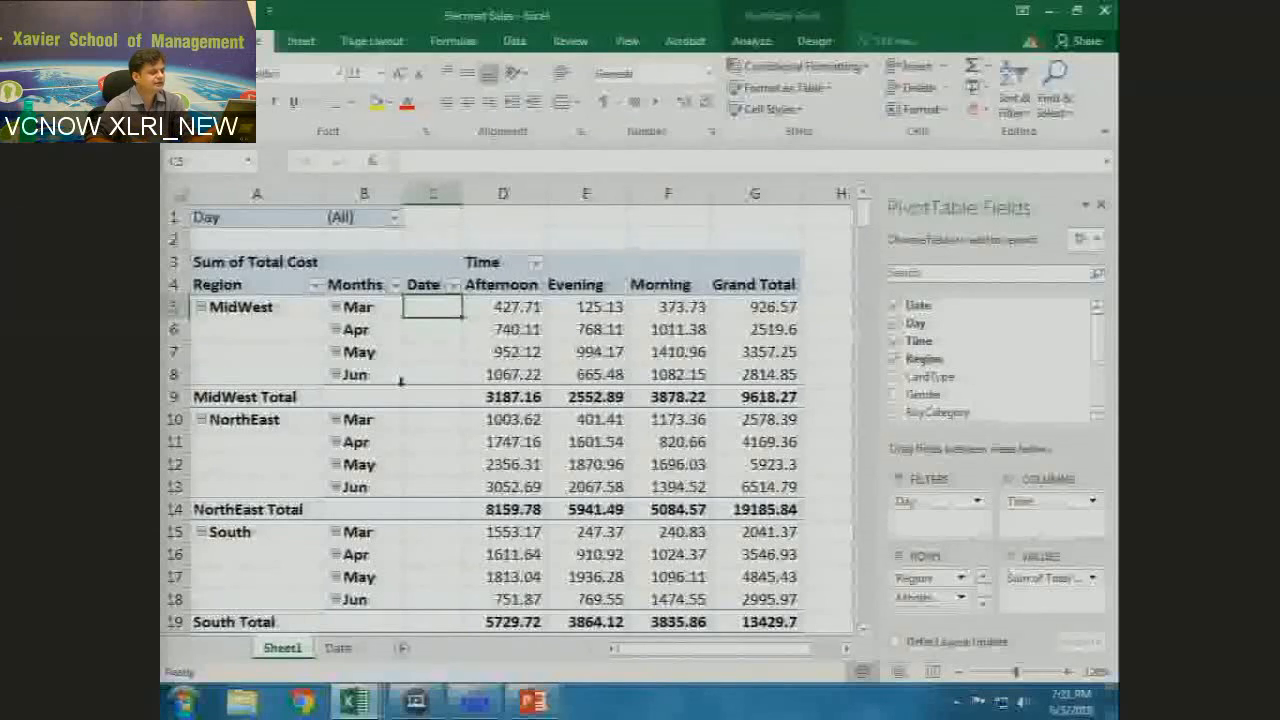
right_click(427, 312)
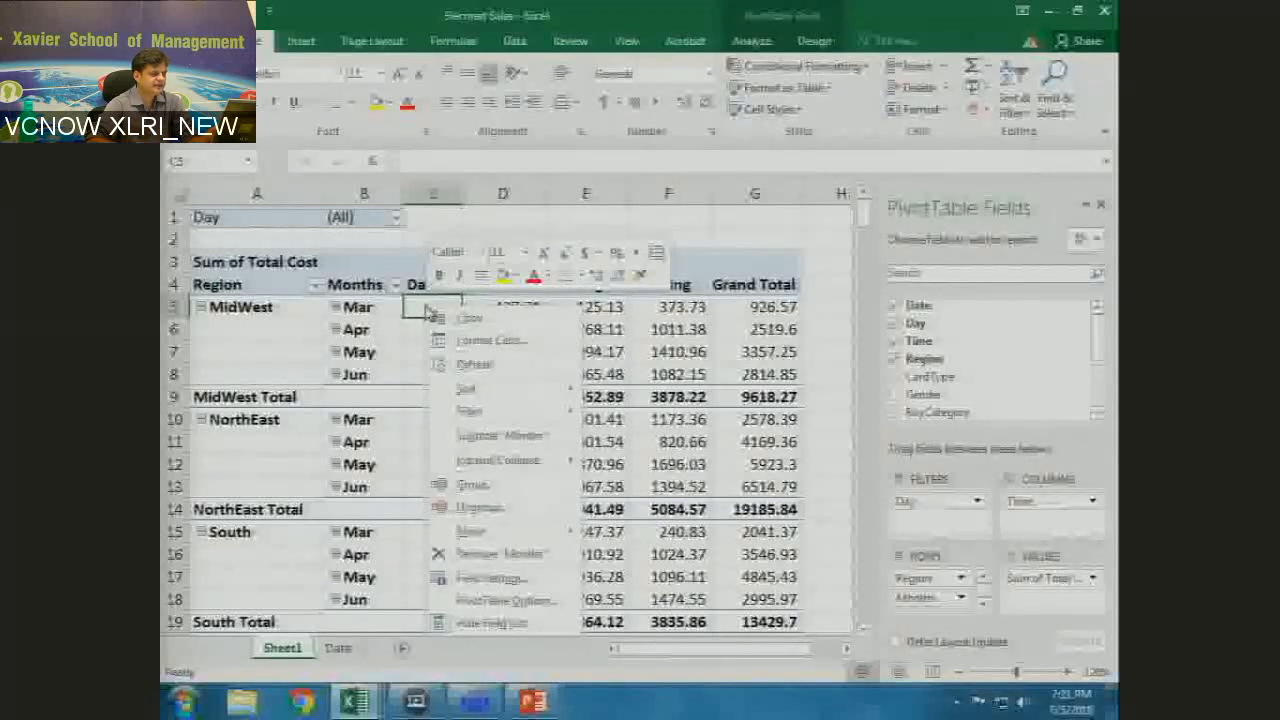
Expand Mar to reach its individual dates and regroup the Date field by Months only, with Days deselected.
double_click(393, 306)
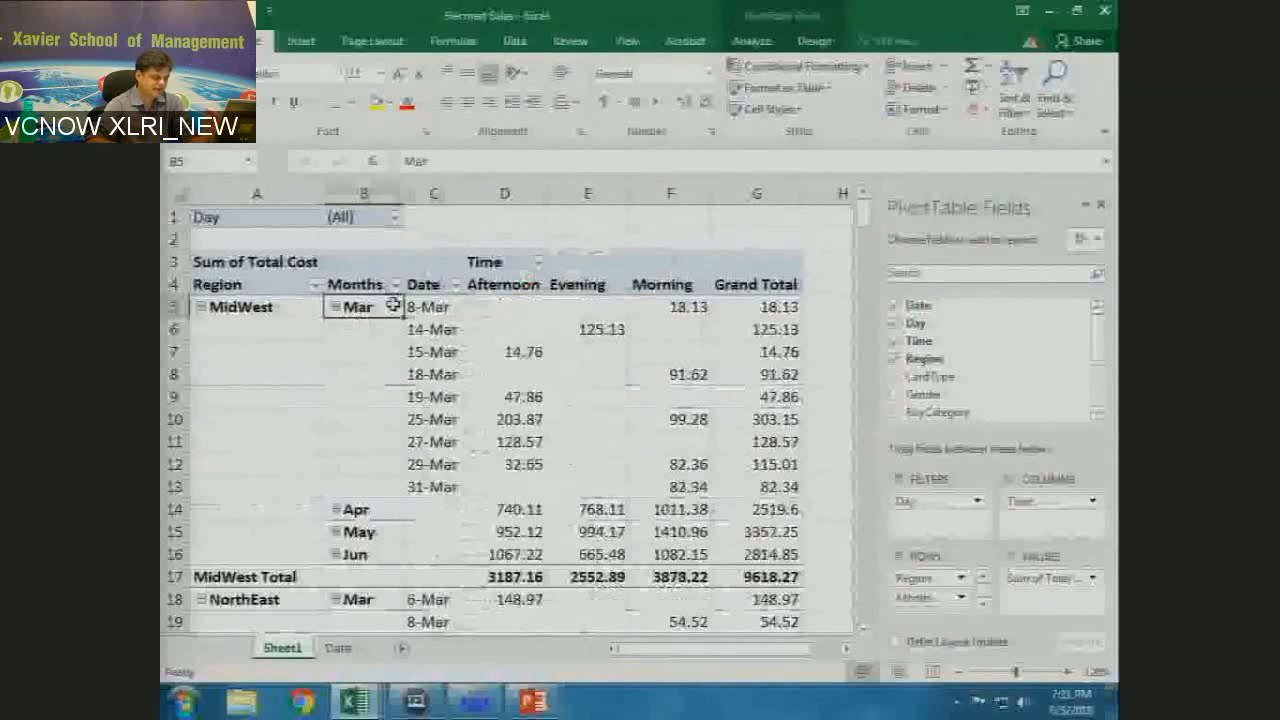
right_click(428, 307)
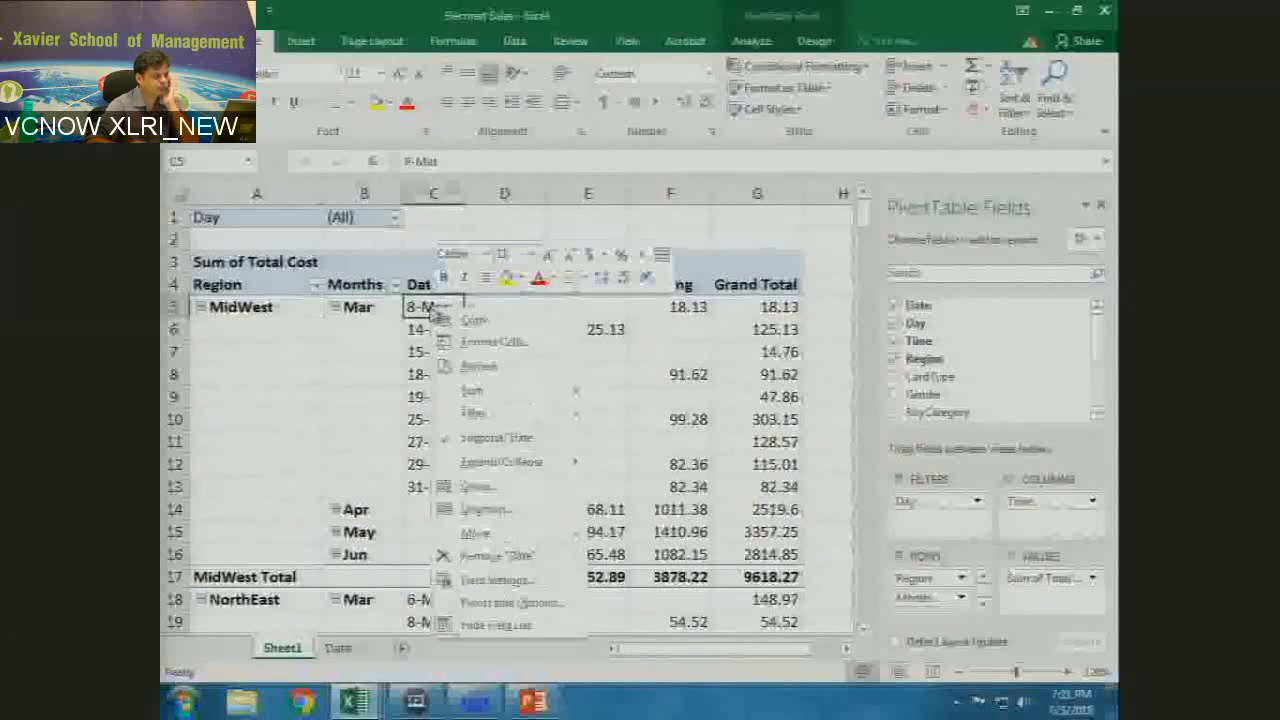
left_click(521, 490)
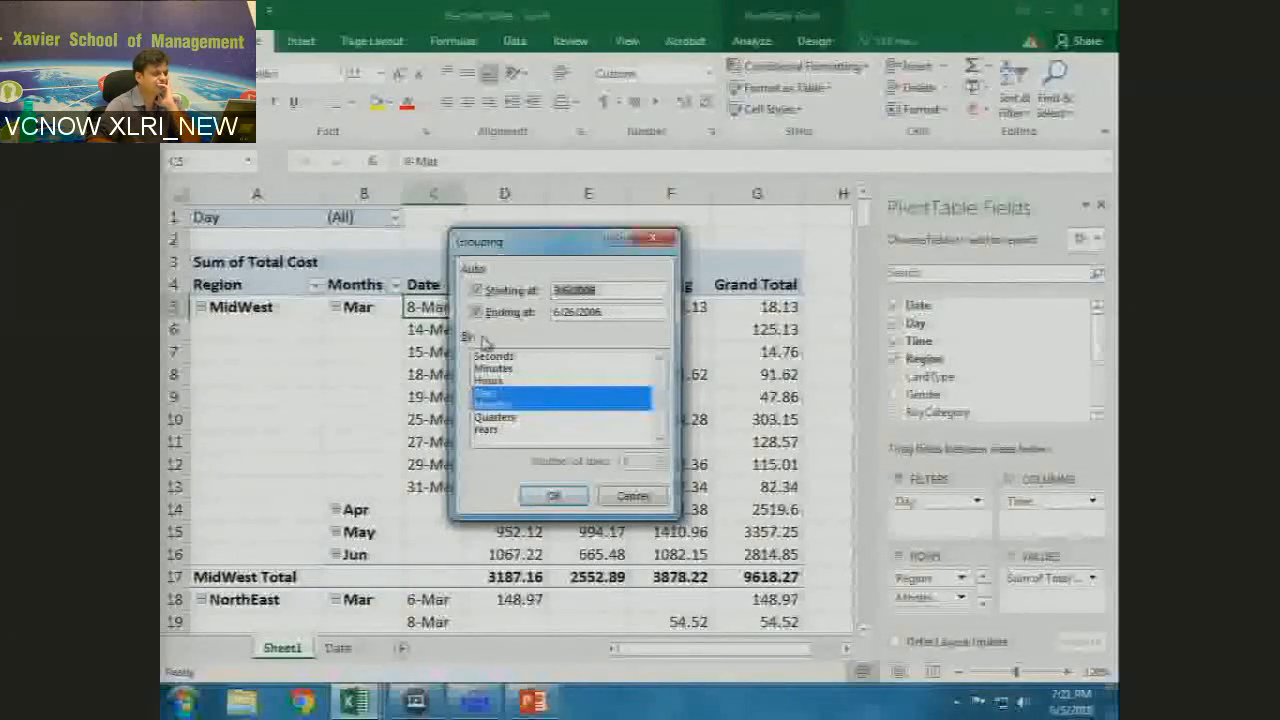
left_click(513, 418)
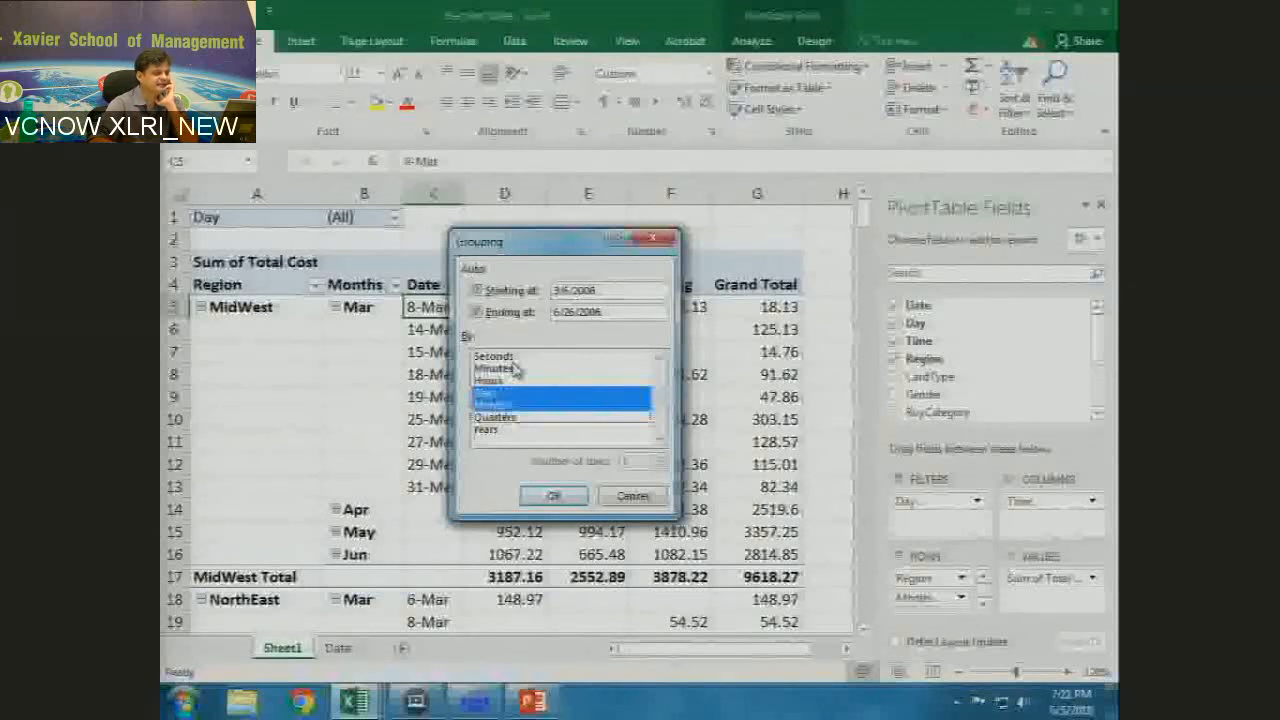
left_click(505, 393)
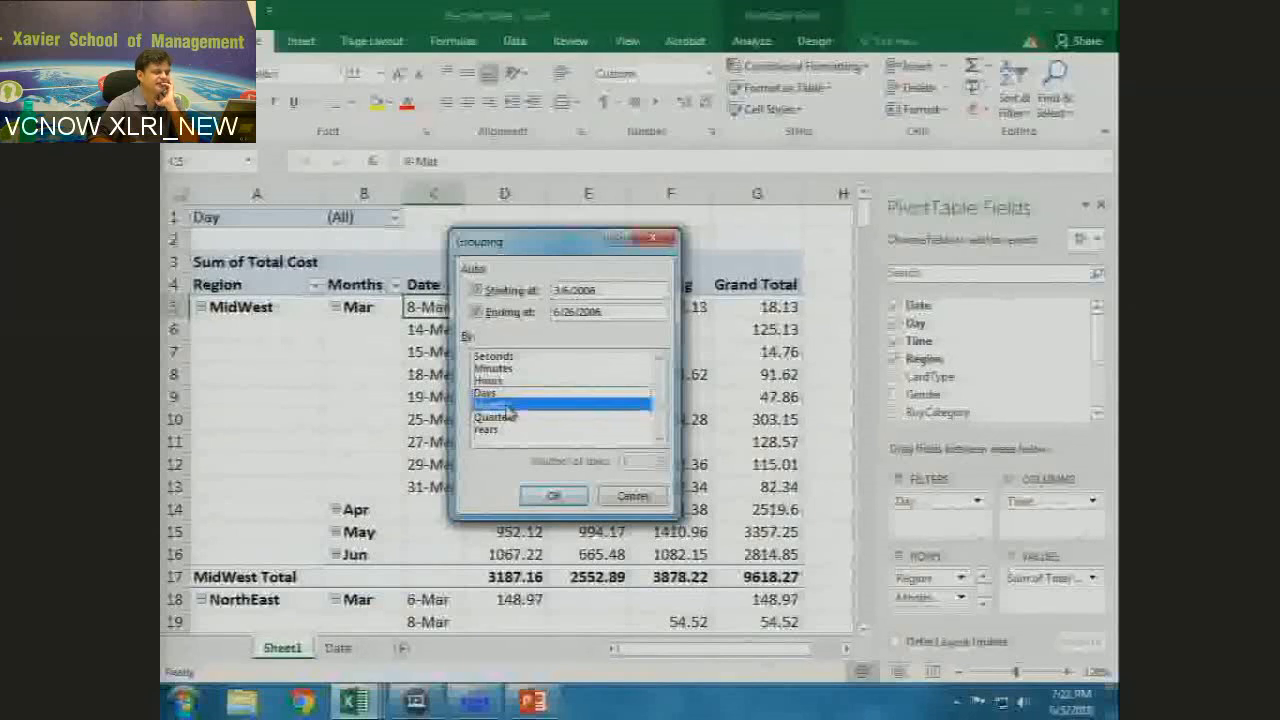
left_click(508, 406)
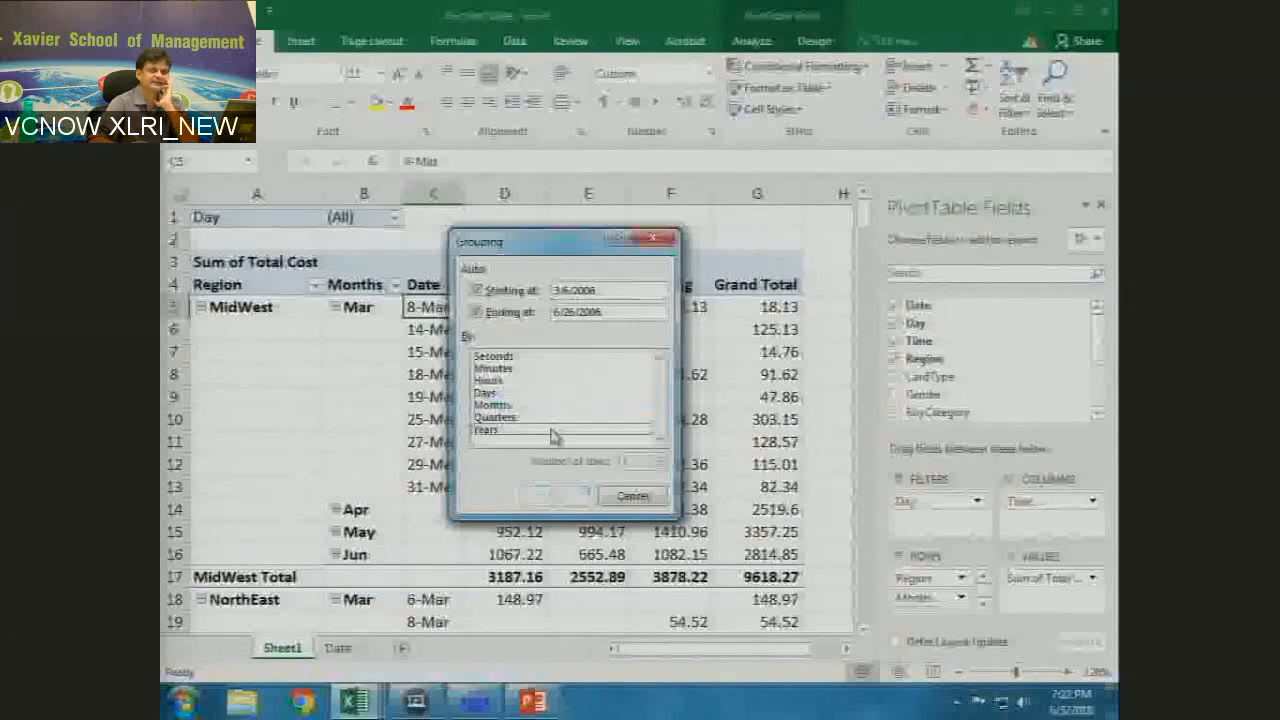
left_click(505, 405)
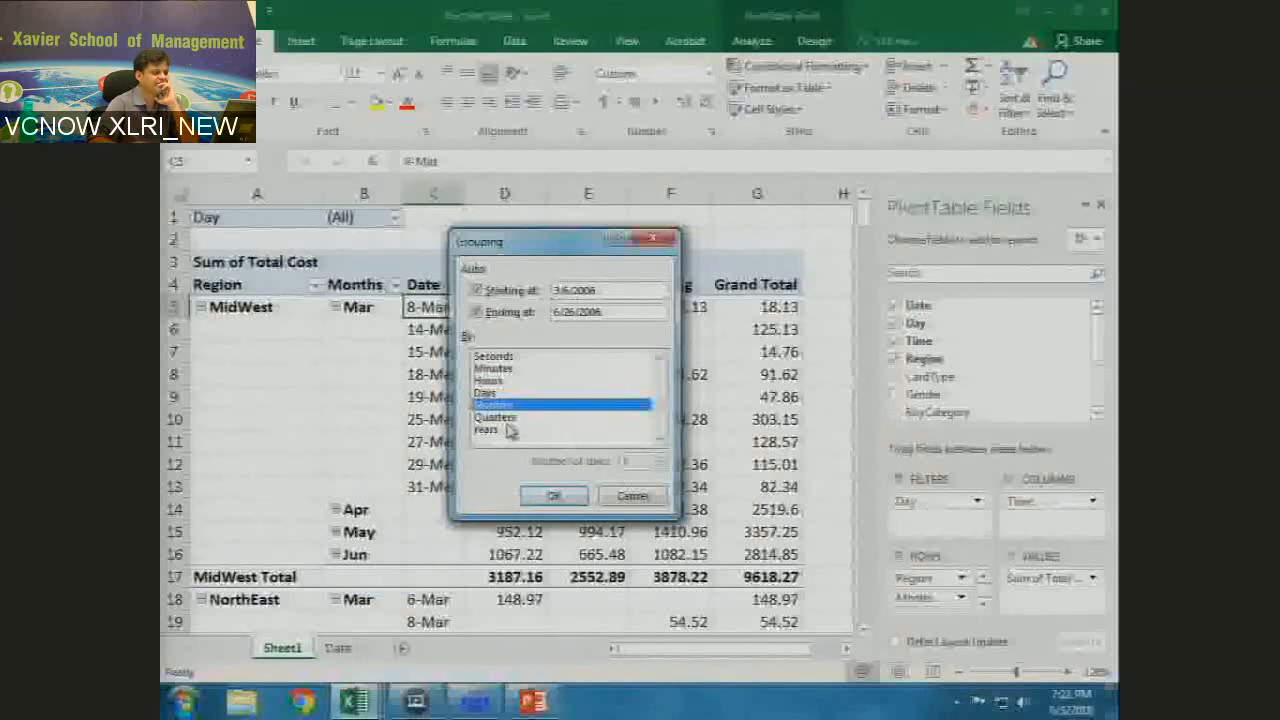
key("Return")
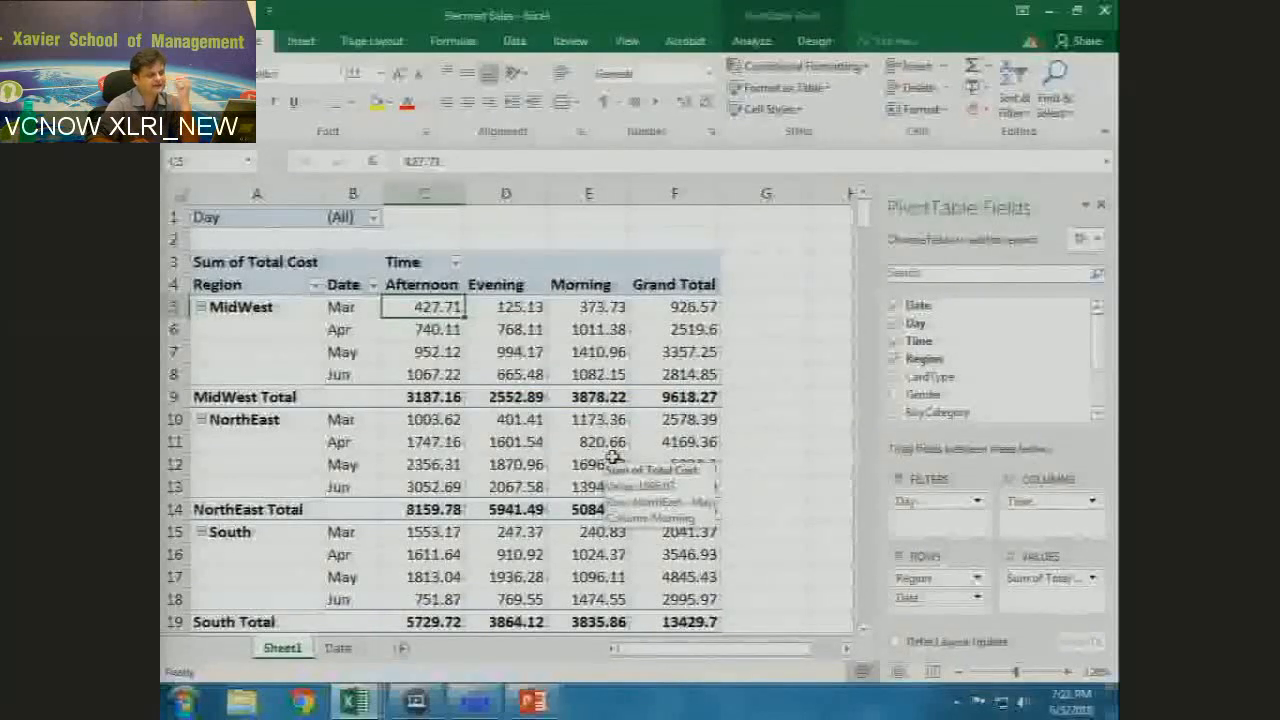
mouse_move(564, 441)
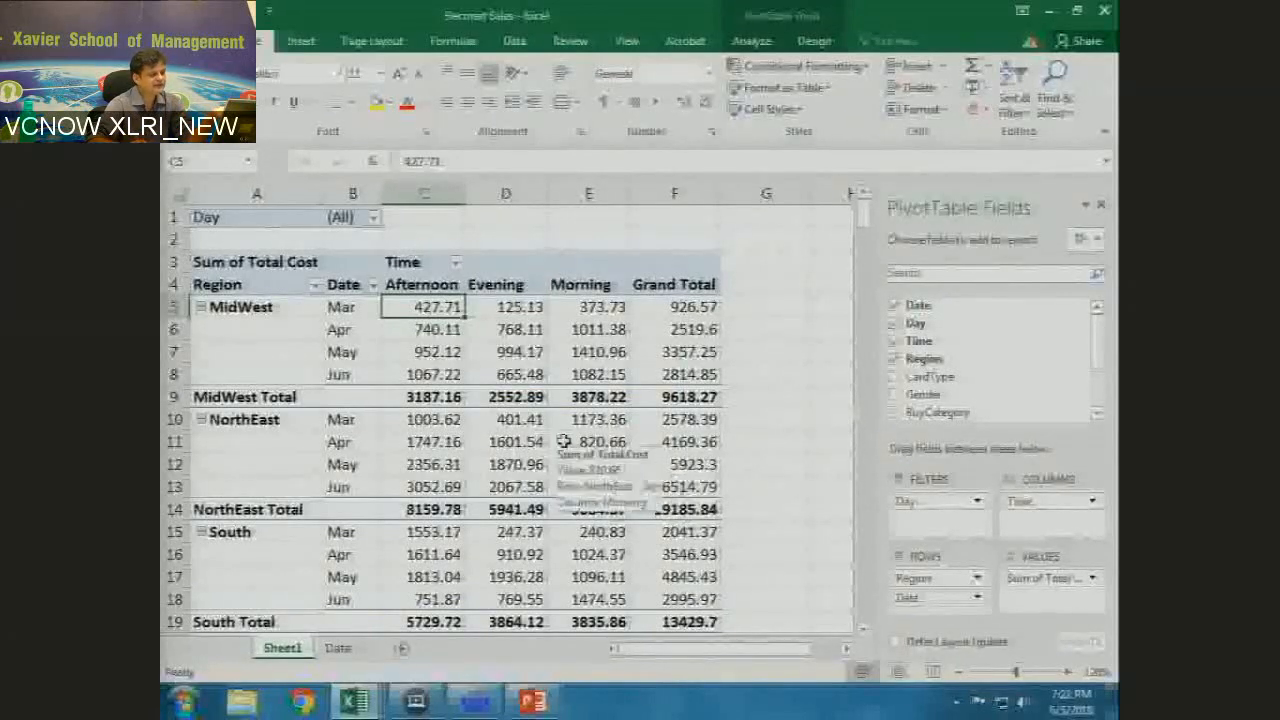